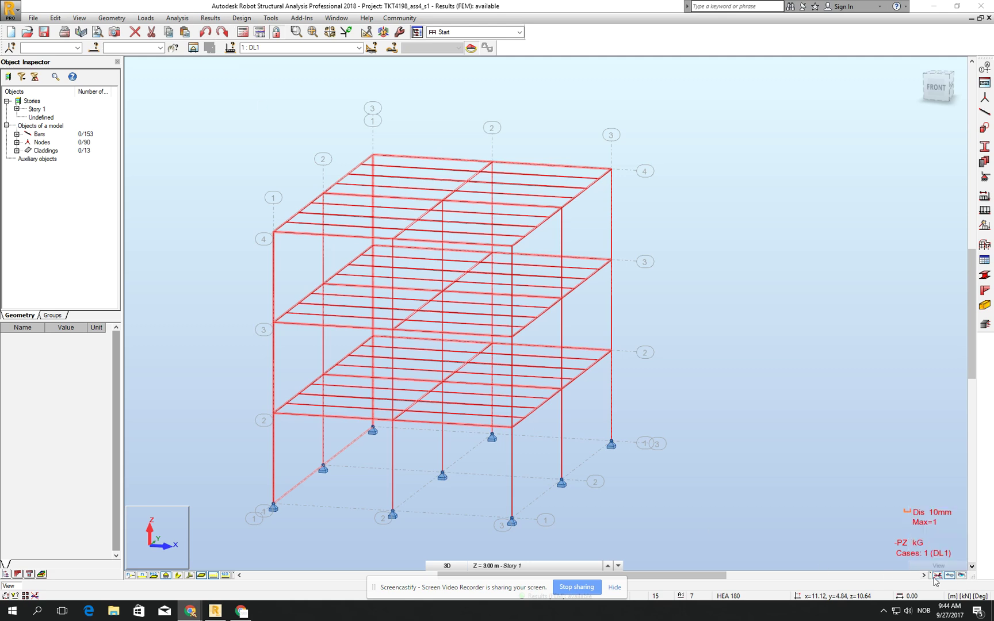
# Show the shaded slabs and display the deformed shape for load case DL1
pyautogui.click(937, 575)
pyautogui.click(359, 47)
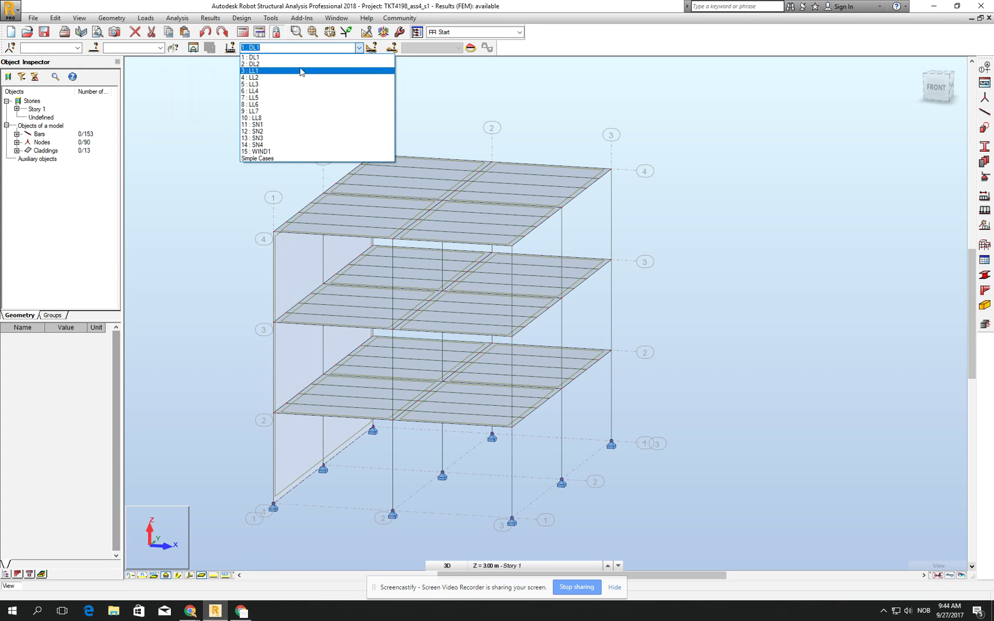
pyautogui.click(295, 57)
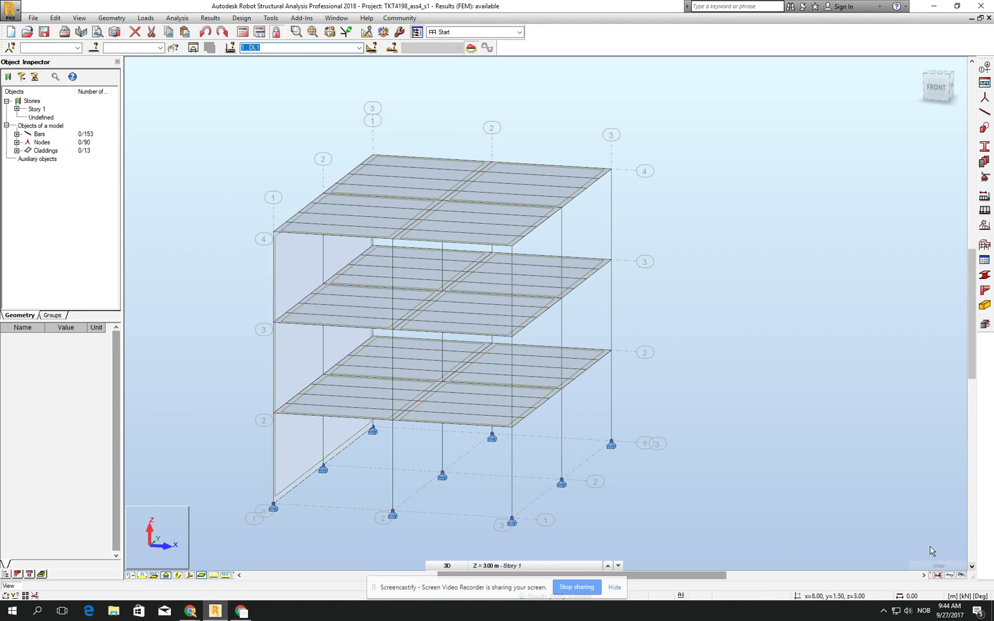
pyautogui.click(950, 575)
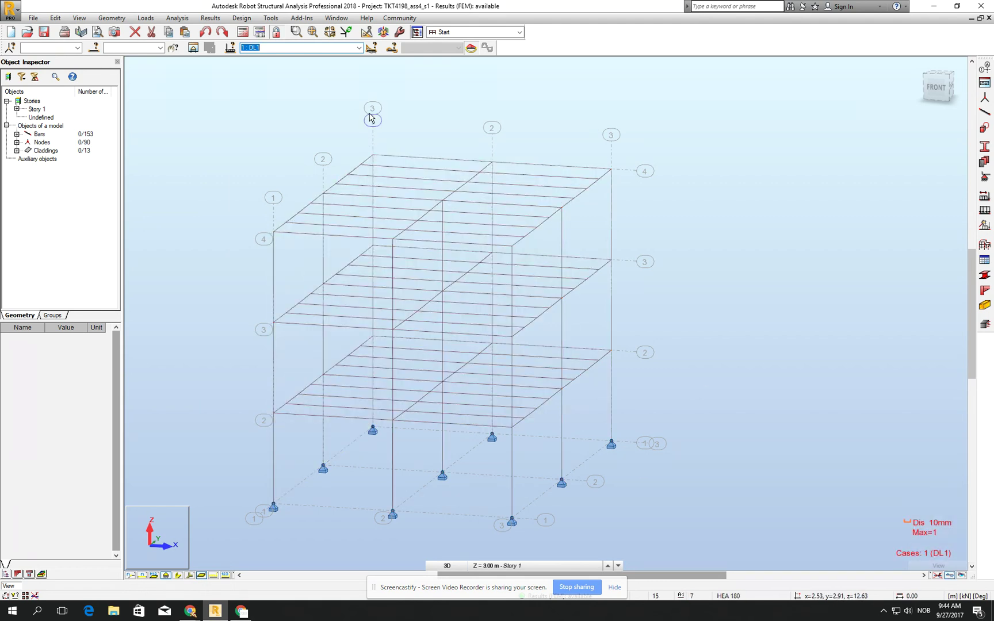
# Step through the deformed shapes for load cases DL2 and LL1, panning the frame into view
pyautogui.click(360, 48)
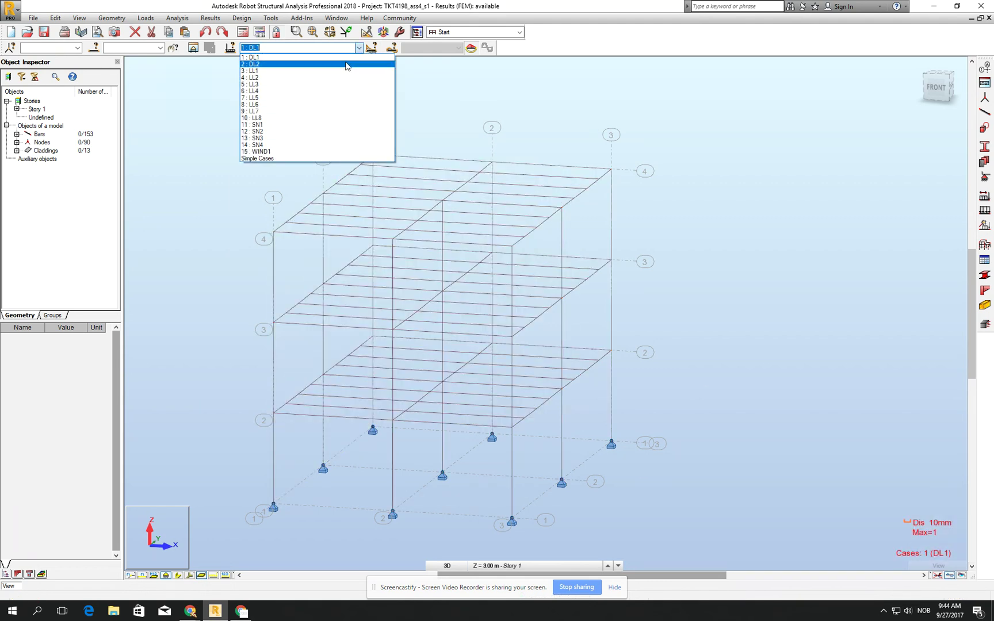
pyautogui.click(344, 58)
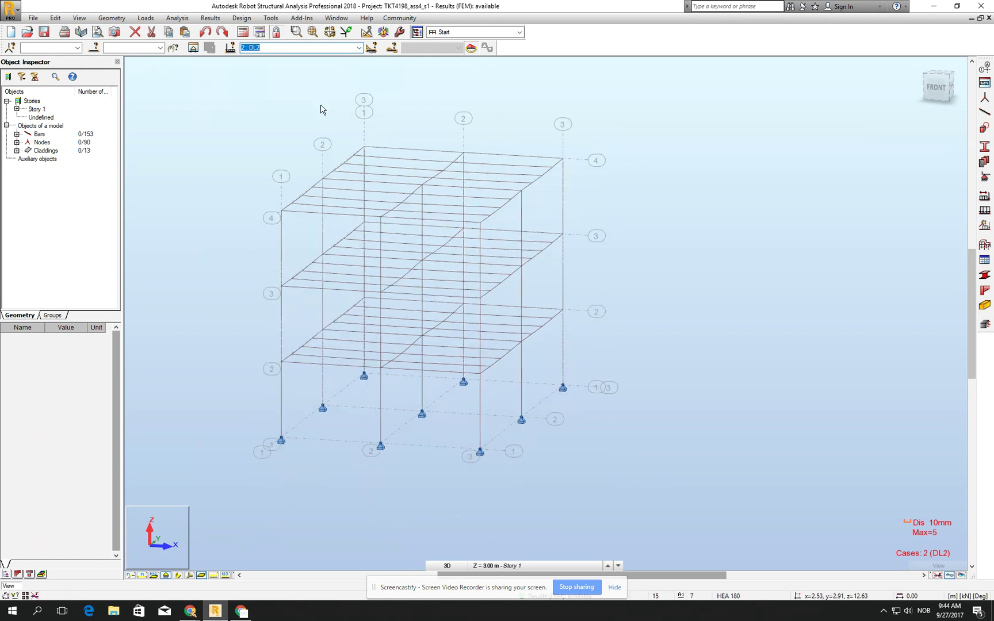
pyautogui.click(358, 48)
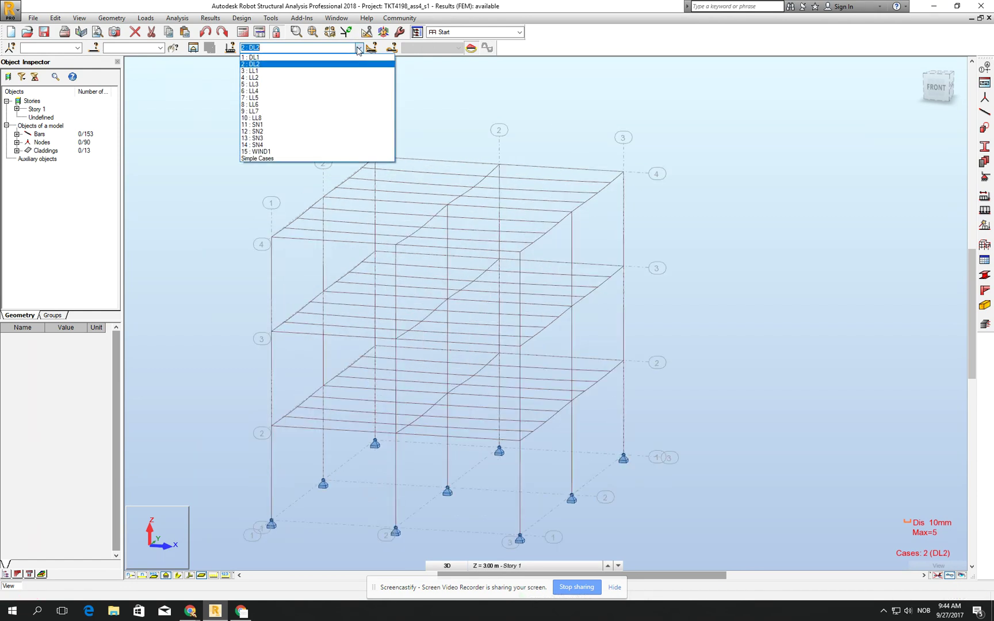
pyautogui.click(322, 71)
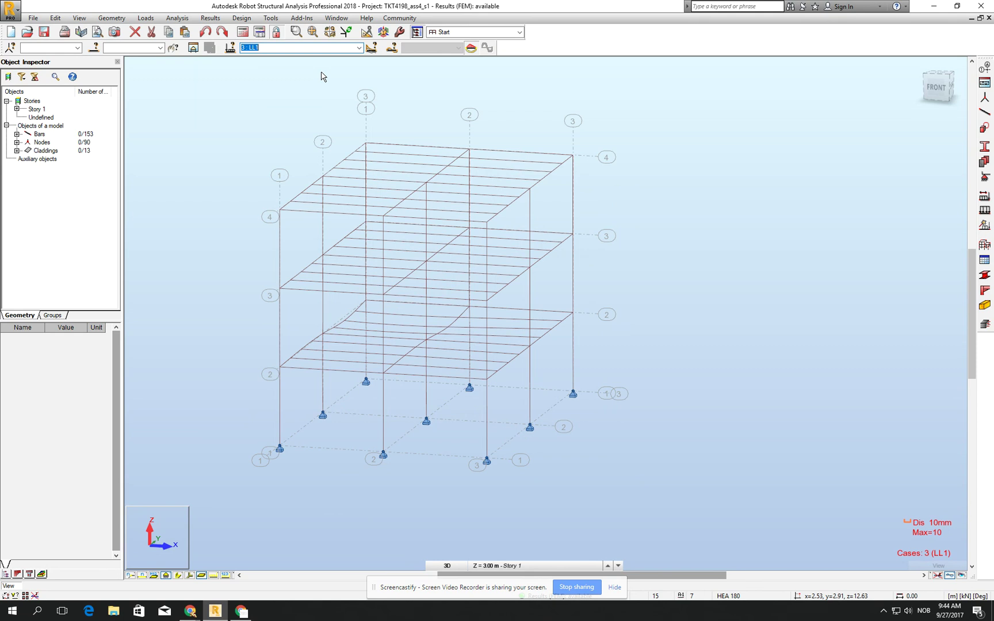
pyautogui.scroll(-1, 279, 48)
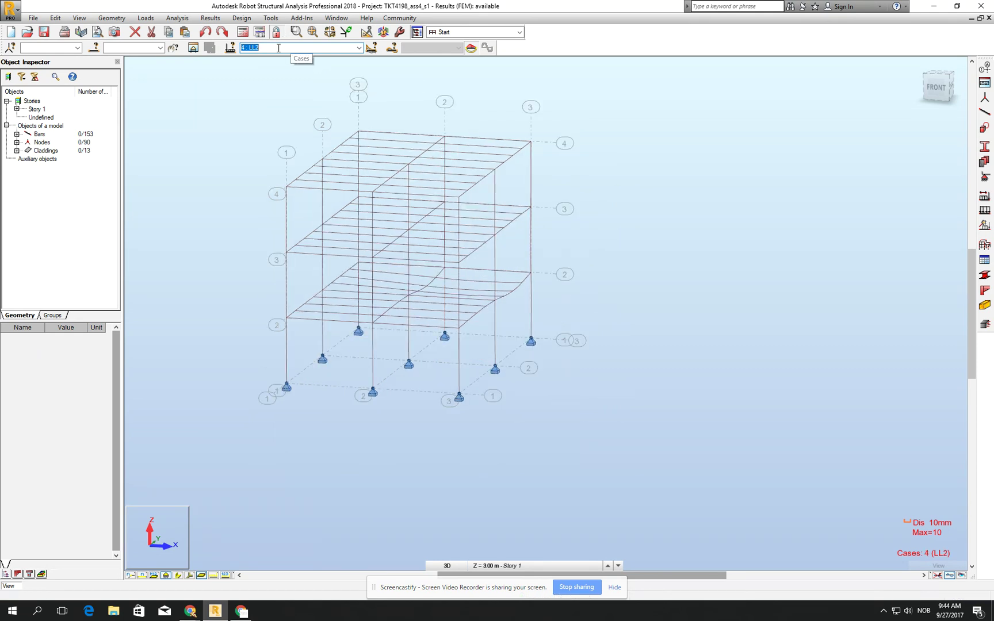
pyautogui.scroll(-1, 278, 48)
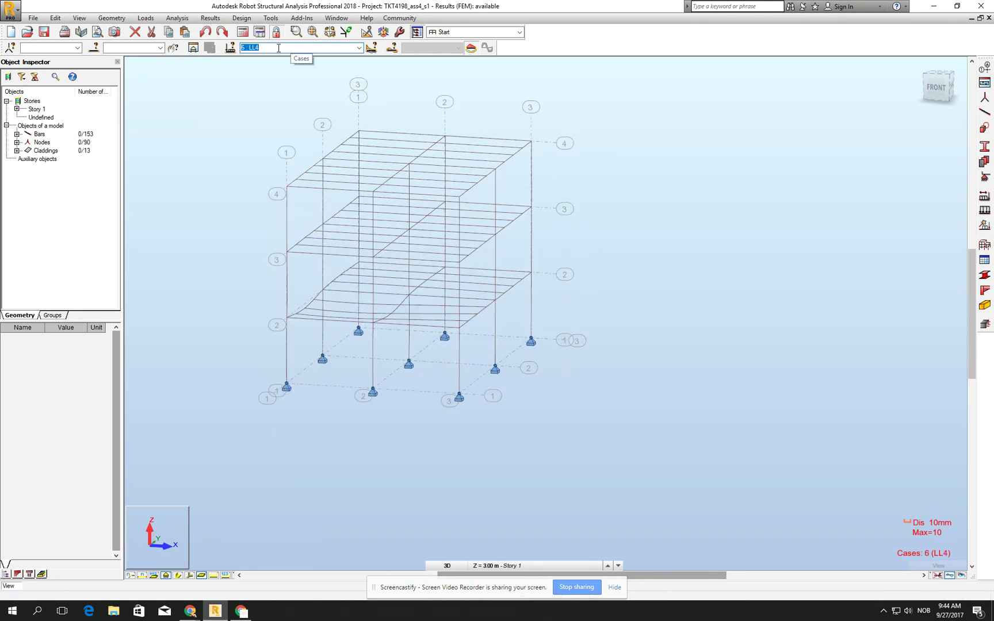
pyautogui.scroll(-4, 278, 48)
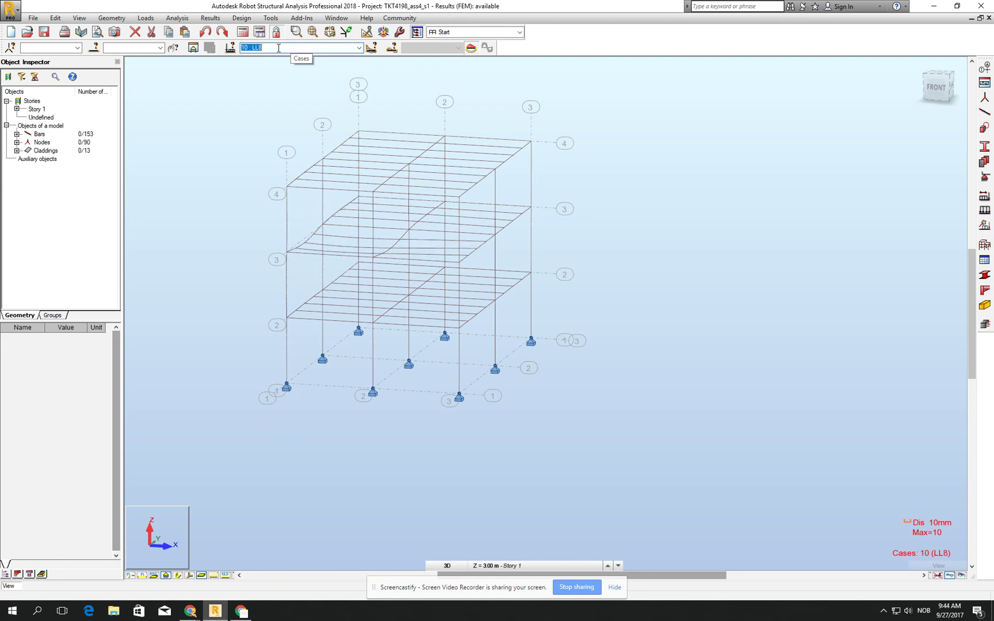
pyautogui.scroll(-2, 278, 48)
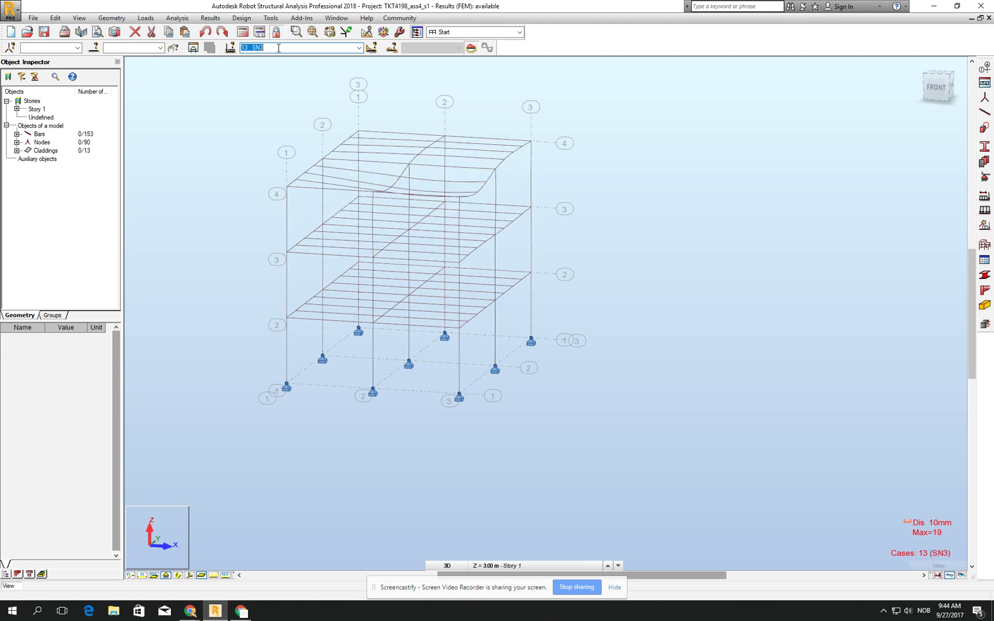
pyautogui.scroll(-2, 278, 48)
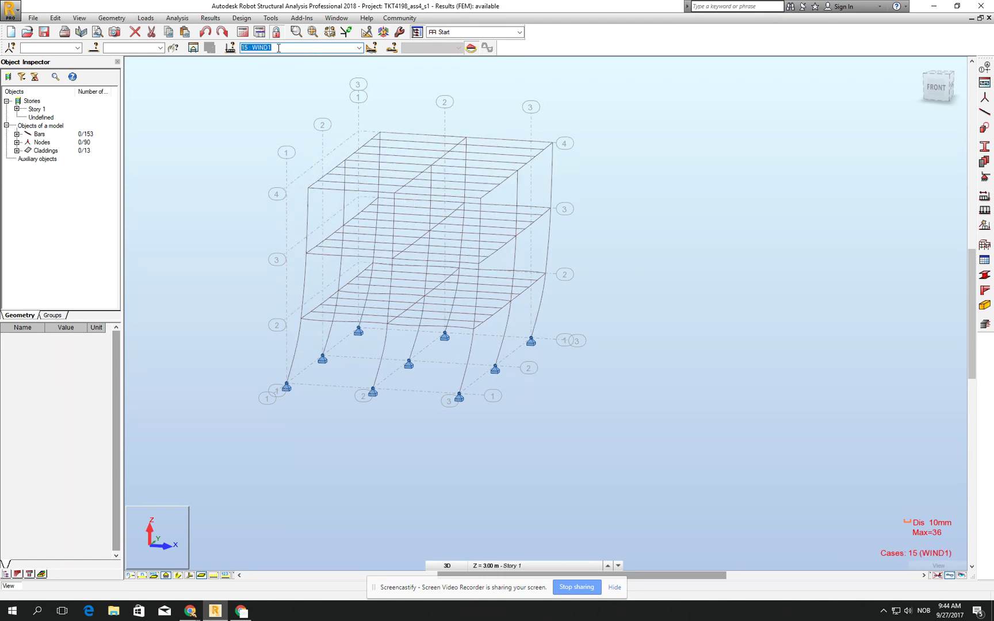
pyautogui.moveTo(310, 193); pyautogui.dragTo(357, 253, button='middle')
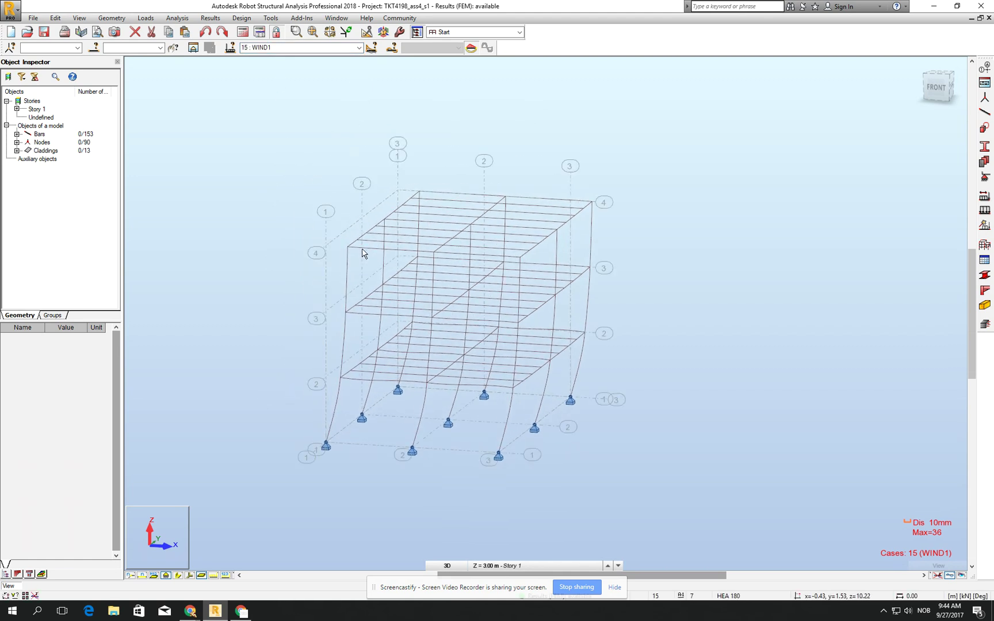
# Switch to load case WIND1 and return to the undeformed model with slabs
pyautogui.click(359, 49)
pyautogui.click(153, 17)
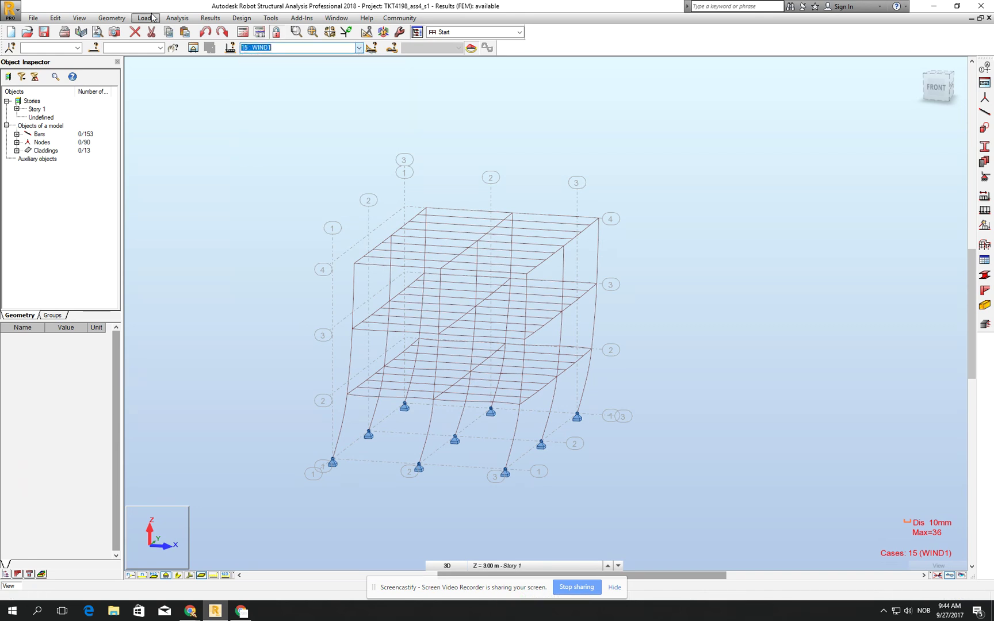
pyautogui.click(939, 576)
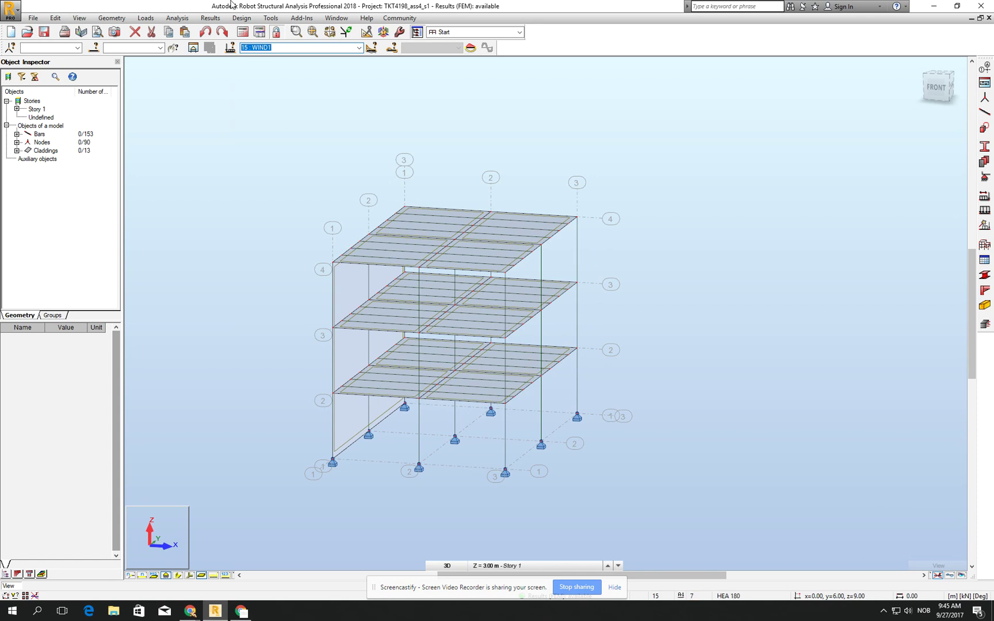
# Under Manual Combinations, include ACC, FIRE and ULS STR combination types
pyautogui.click(146, 18)
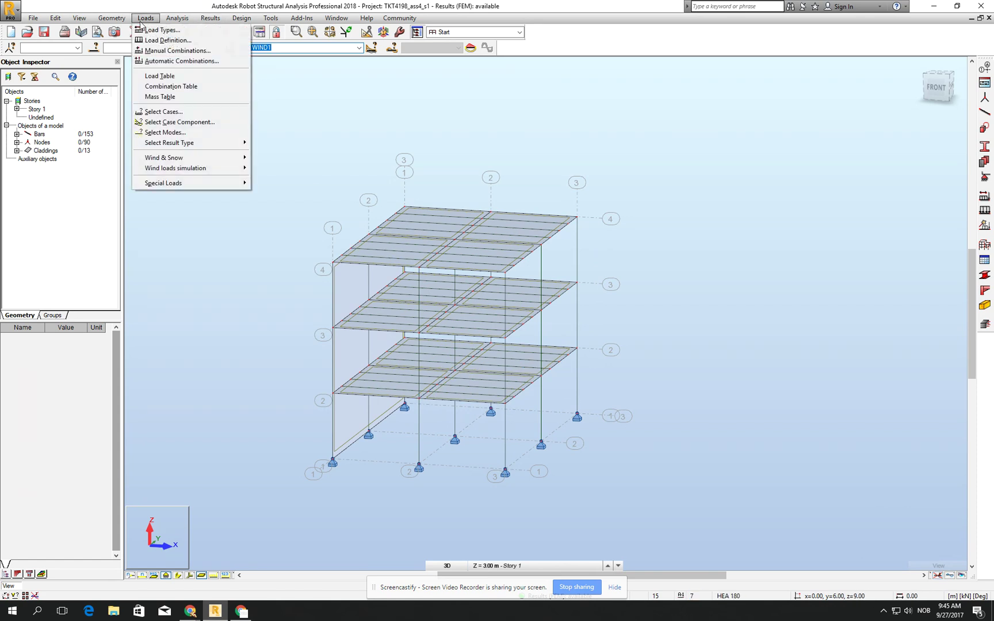
pyautogui.click(178, 51)
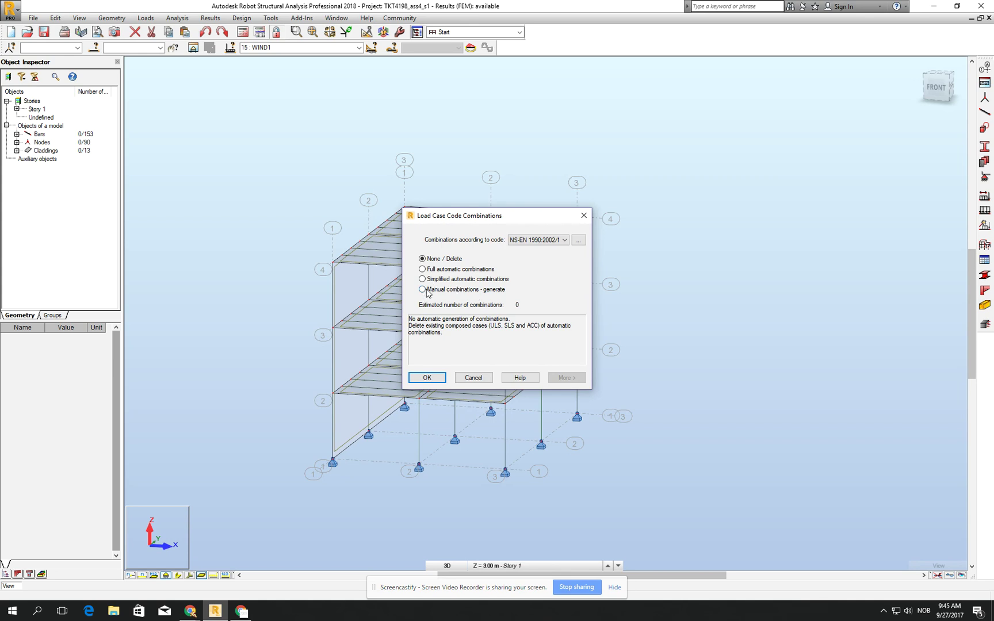
pyautogui.click(449, 294)
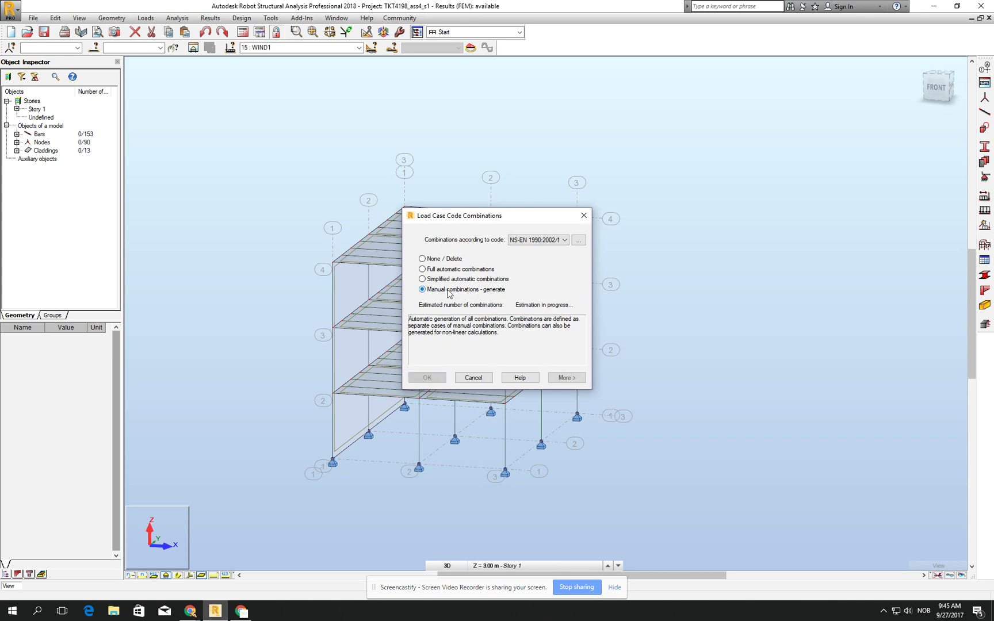
pyautogui.click(564, 378)
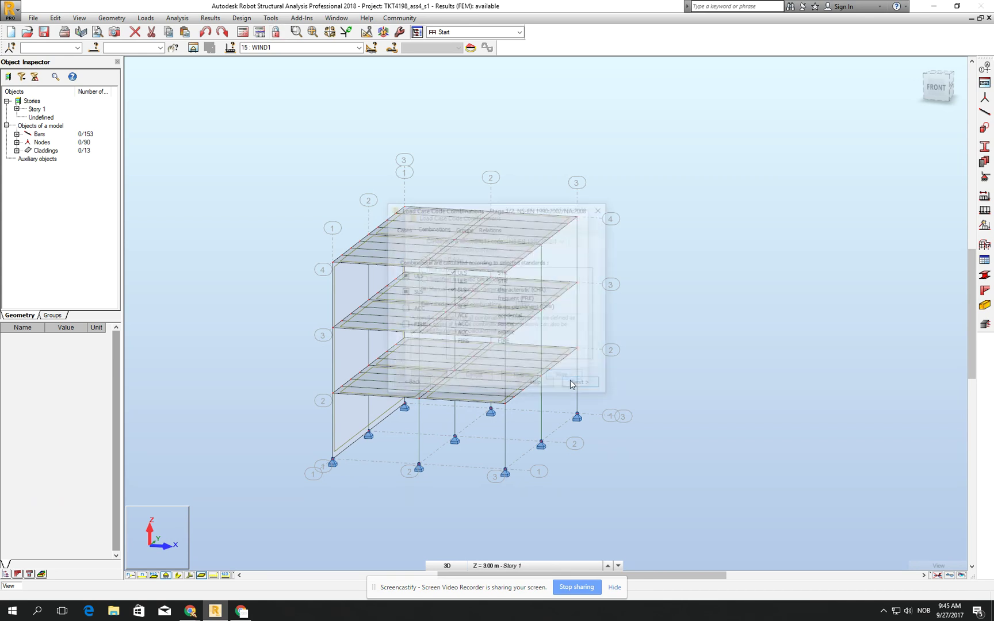
pyautogui.click(405, 311)
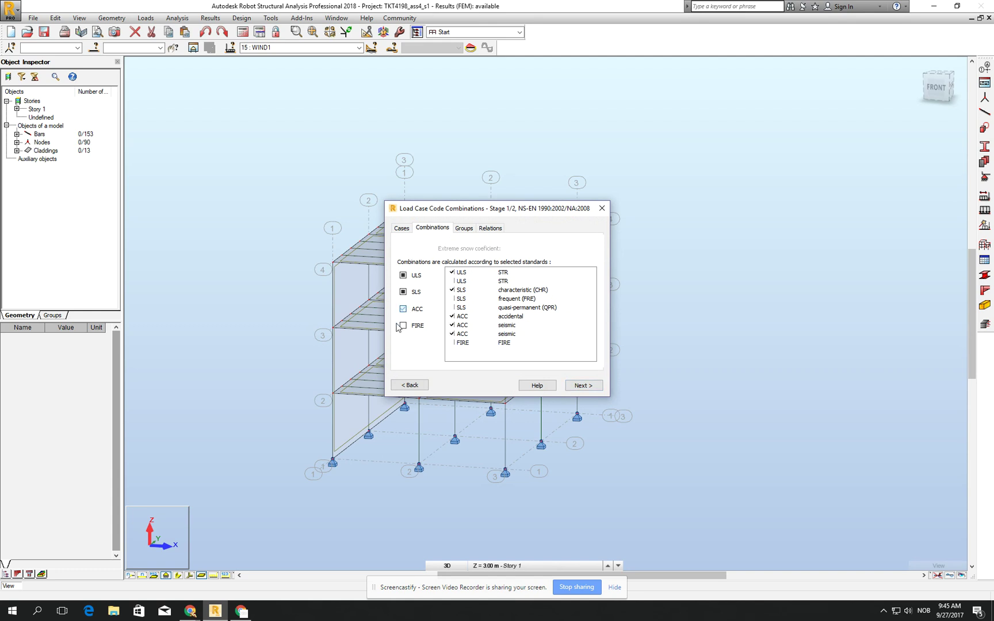
pyautogui.click(403, 326)
pyautogui.click(452, 281)
pyautogui.click(452, 273)
pyautogui.click(409, 384)
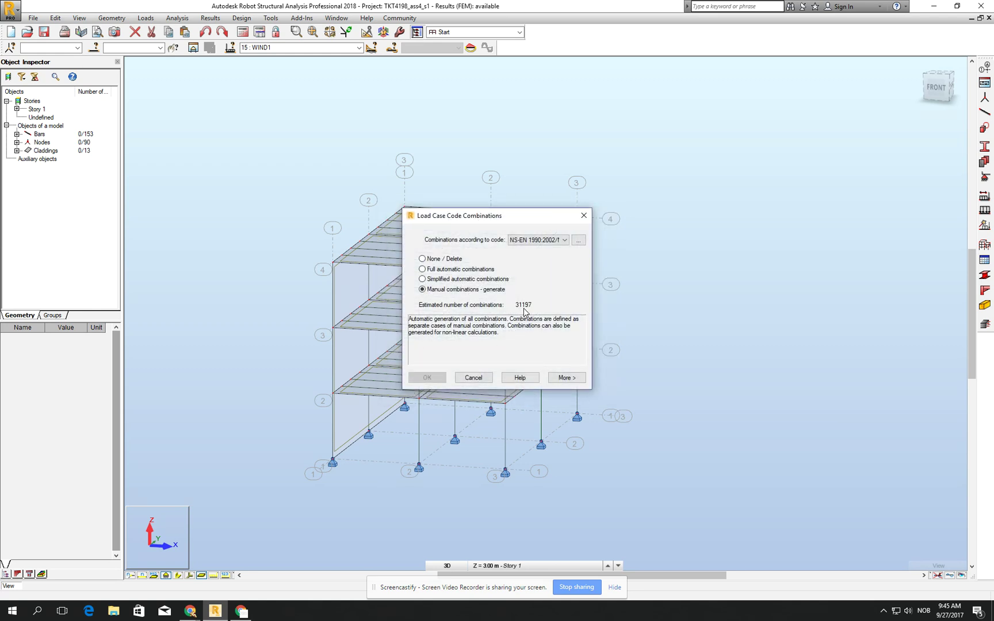
# Exclude ACC, FIRE, quasi-permanent SLS and second ULS STR types, then confirm full automatic combinations
pyautogui.click(572, 378)
pyautogui.click(403, 325)
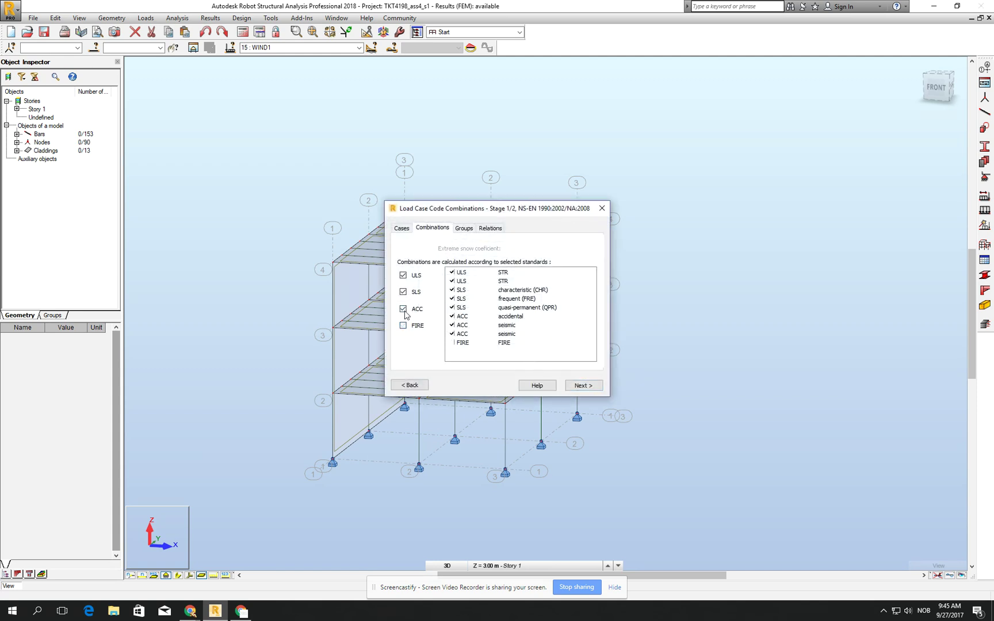
pyautogui.click(403, 309)
pyautogui.click(452, 308)
pyautogui.click(453, 282)
pyautogui.click(410, 385)
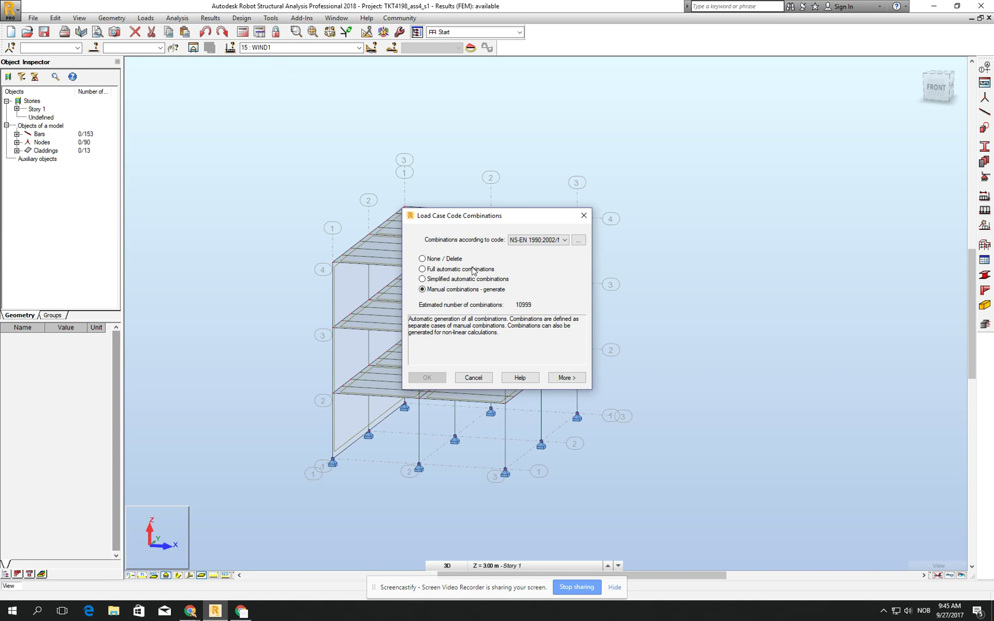
pyautogui.click(436, 274)
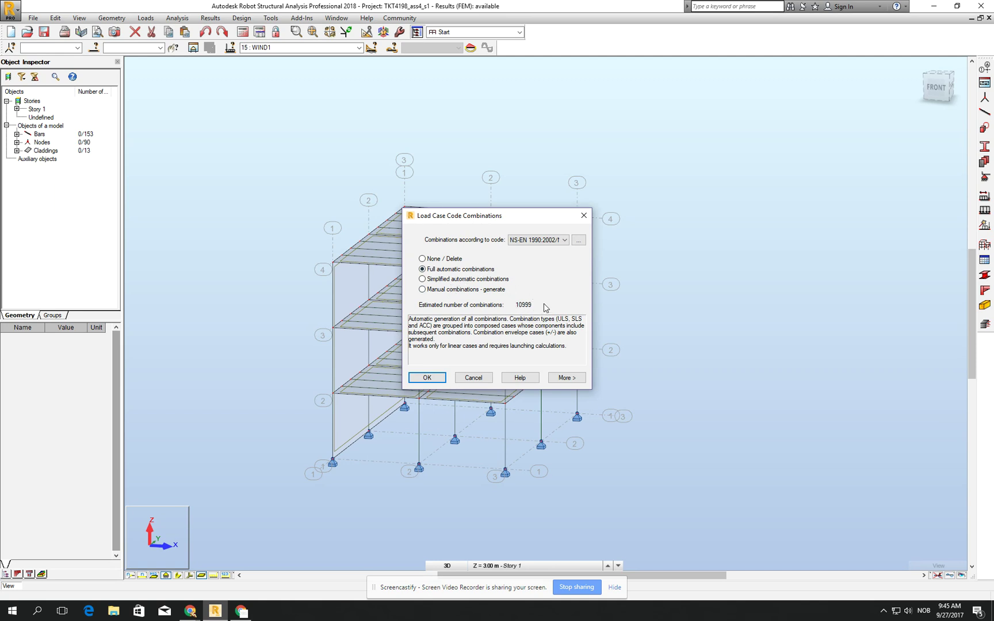
pyautogui.click(427, 377)
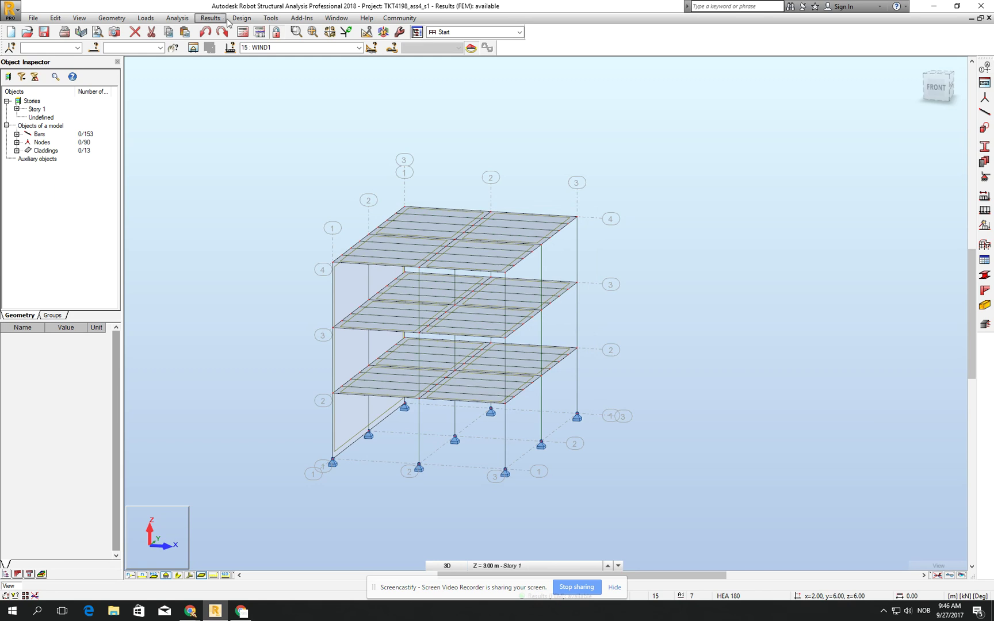
# Run the calculations and check that combination cases 21–26 (ULS, ULS+, ULS-, SLS, SLS+, SLS-) appear, keeping WIND1 displayed
pyautogui.click(242, 32)
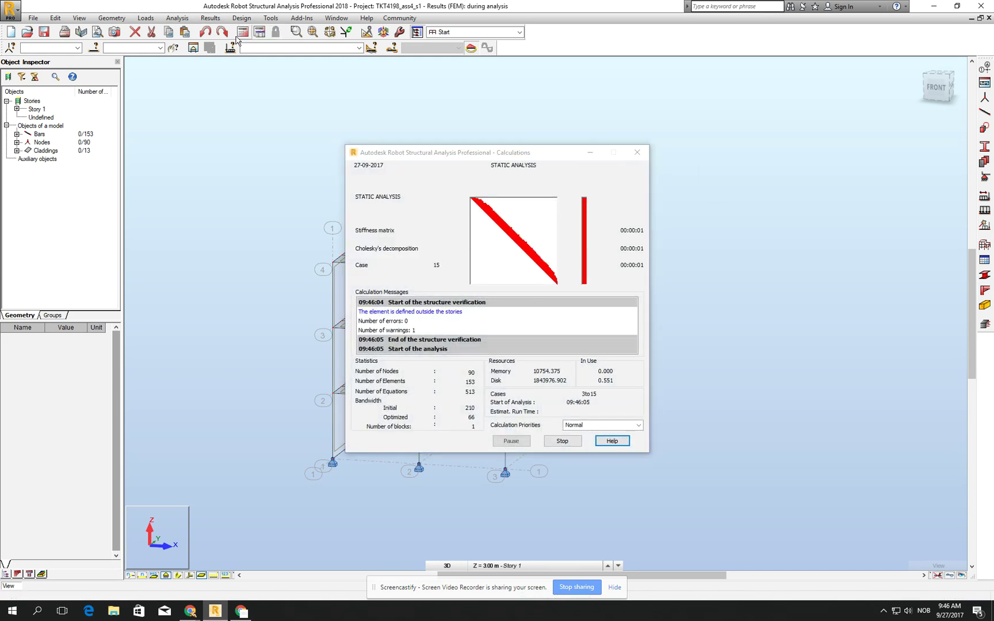
pyautogui.click(953, 182)
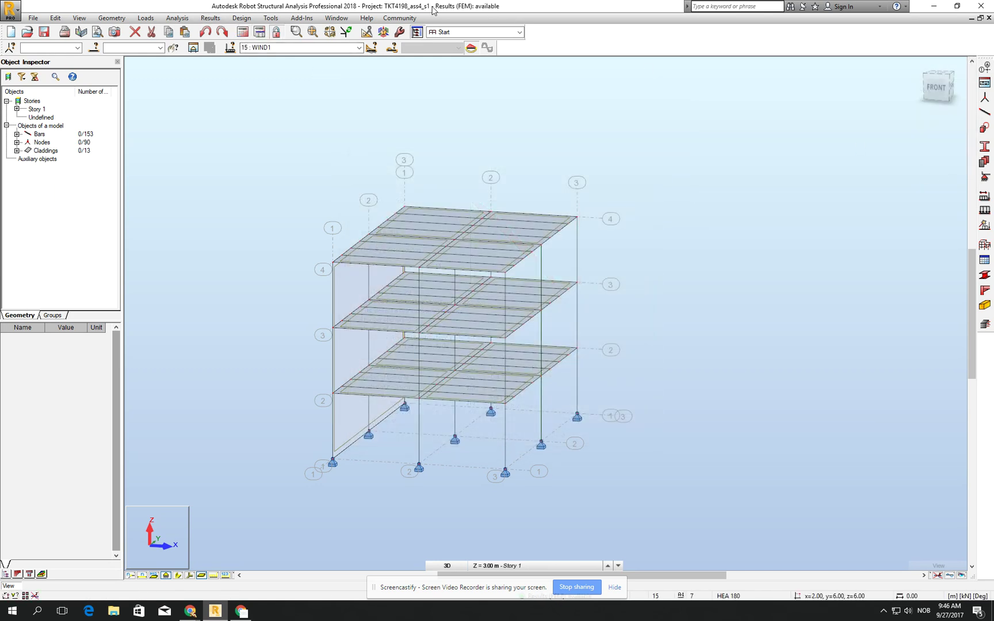
pyautogui.click(356, 49)
pyautogui.click(357, 49)
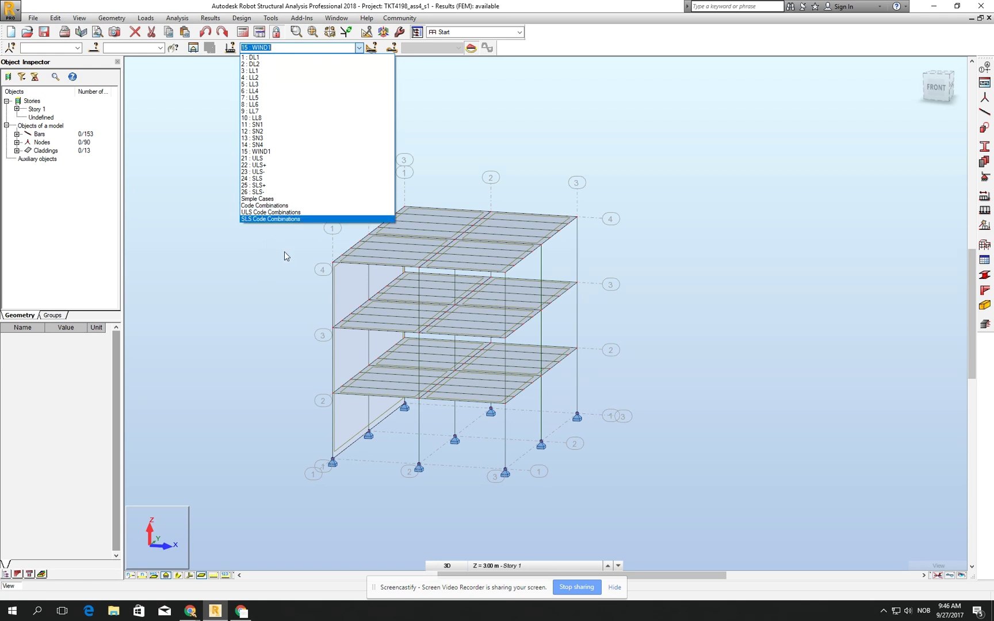
pyautogui.click(679, 153)
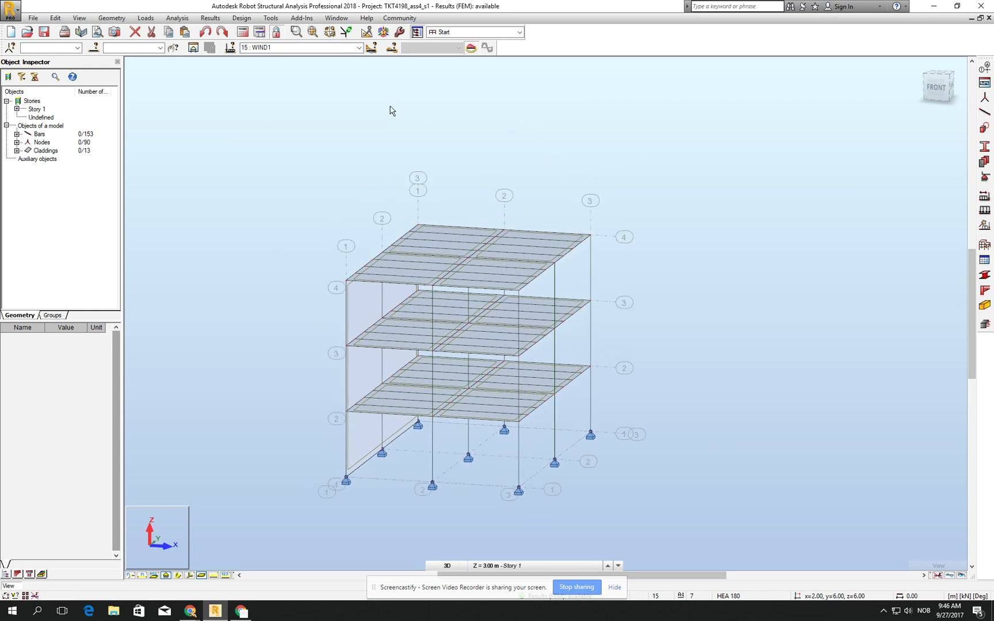
pyautogui.scroll(-1, 391, 86)
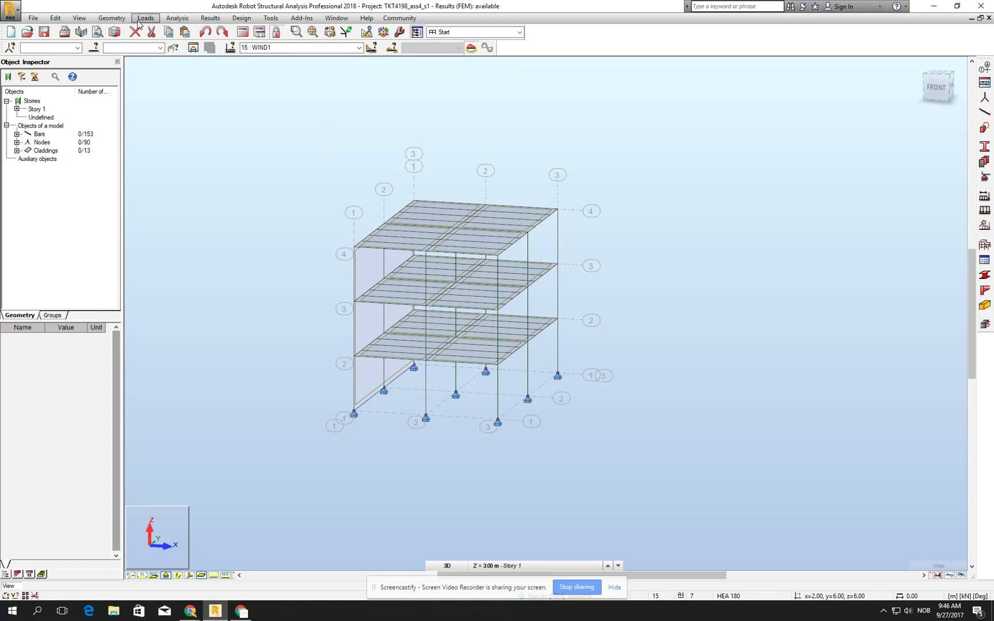
# In Steel Members Design, set member verification to 'all' and run the calculation
pyautogui.click(242, 18)
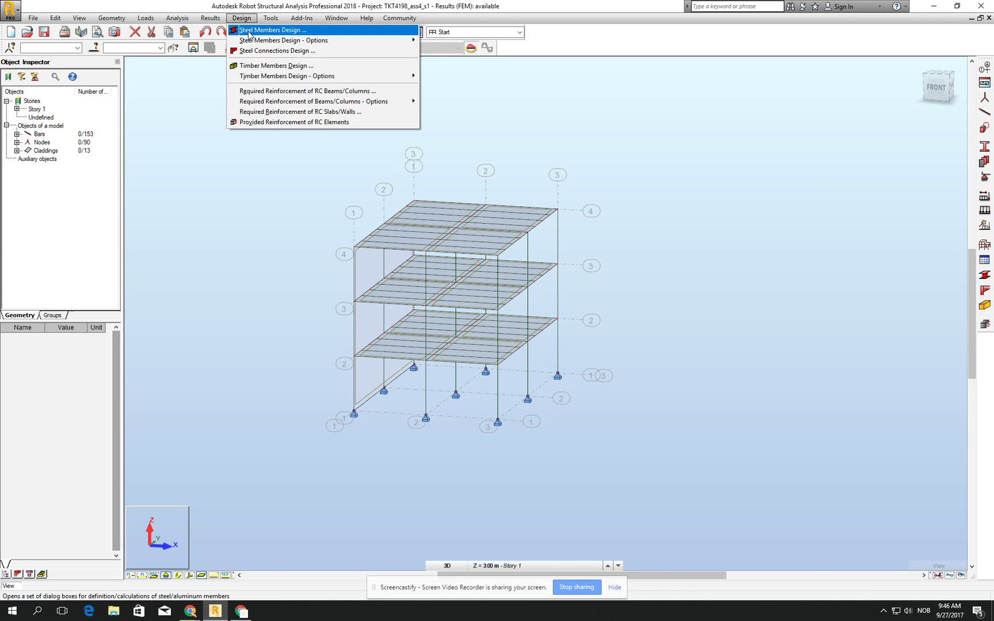
pyautogui.click(248, 31)
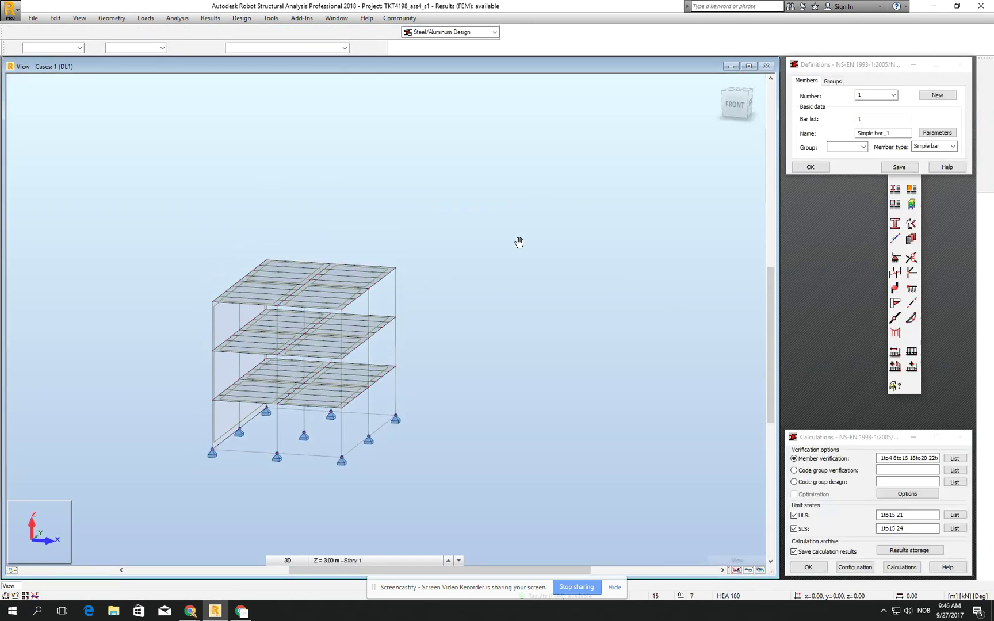
pyautogui.scroll(3, 340, 339)
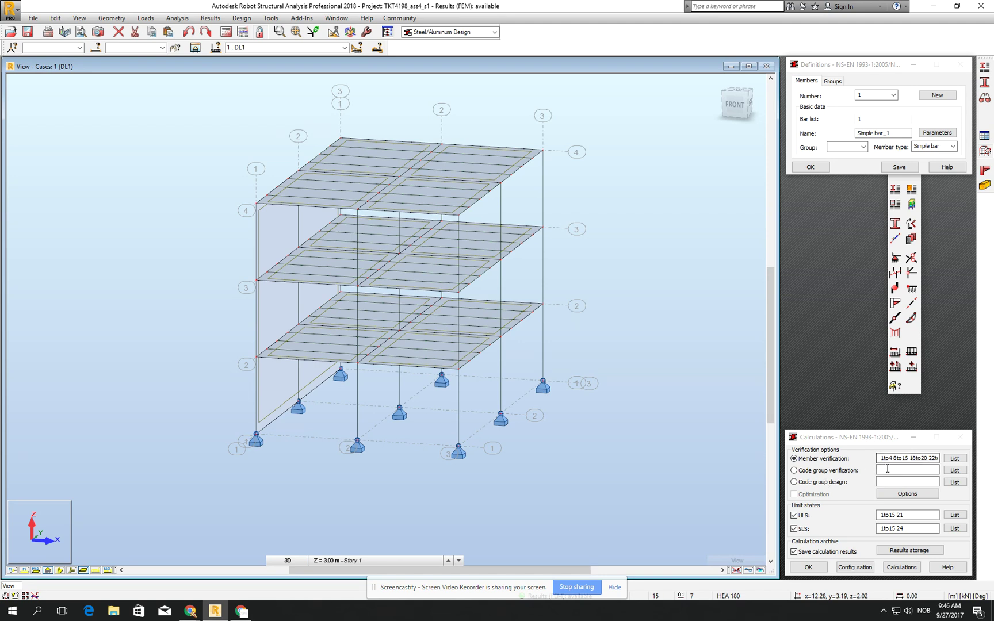
pyautogui.click(902, 459)
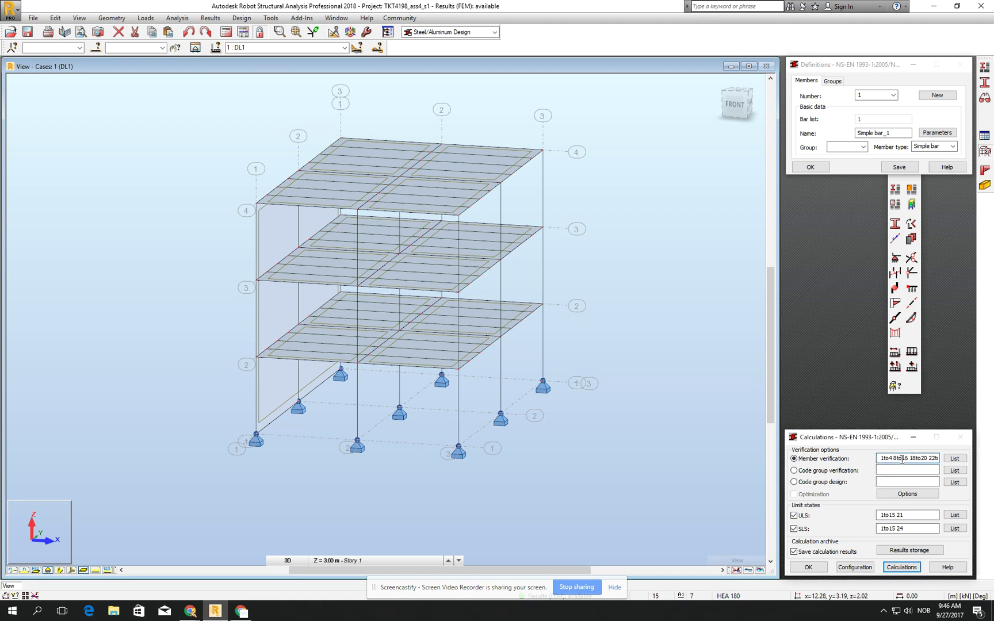
pyautogui.press('Right')
pyautogui.press('Right')
pyautogui.press('Right')
pyautogui.press('Right')
pyautogui.press('Right')
pyautogui.press('Right')
pyautogui.press('Right')
pyautogui.press('Right')
pyautogui.press('Right')
pyautogui.press('Right')
pyautogui.press('Right')
pyautogui.press('Right')
pyautogui.press('Right')
pyautogui.press('Right')
pyautogui.press('Right')
pyautogui.press('Right')
pyautogui.press('Right')
pyautogui.press('Right')
pyautogui.press('Right')
pyautogui.press('Right')
pyautogui.doubleClick(902, 459)
pyautogui.press('Right')
pyautogui.press('Right')
pyautogui.press('Right')
pyautogui.press('Right')
pyautogui.press('Right')
pyautogui.press('Right')
pyautogui.press('Right')
pyautogui.press('Right')
pyautogui.press('Right')
pyautogui.press('Right')
pyautogui.press('Right')
pyautogui.press('Right')
pyautogui.press('Right')
pyautogui.press('Right')
pyautogui.press('Right')
pyautogui.press('Right')
pyautogui.press('Right')
pyautogui.press('Right')
pyautogui.press('Right')
pyautogui.press('Right')
pyautogui.press('Right')
pyautogui.press('Right')
pyautogui.press('Right')
pyautogui.press('Right')
pyautogui.press('Right')
pyautogui.press('Right')
pyautogui.press('Right')
pyautogui.press('Right')
pyautogui.press('Right')
pyautogui.press('Right')
pyautogui.press('Right')
pyautogui.press('Right')
pyautogui.press('Right')
pyautogui.press('Right')
pyautogui.press('Right')
pyautogui.press('Right')
pyautogui.press('Right')
pyautogui.press('Right')
pyautogui.press('Right')
pyautogui.press('Right')
pyautogui.click(901, 568)
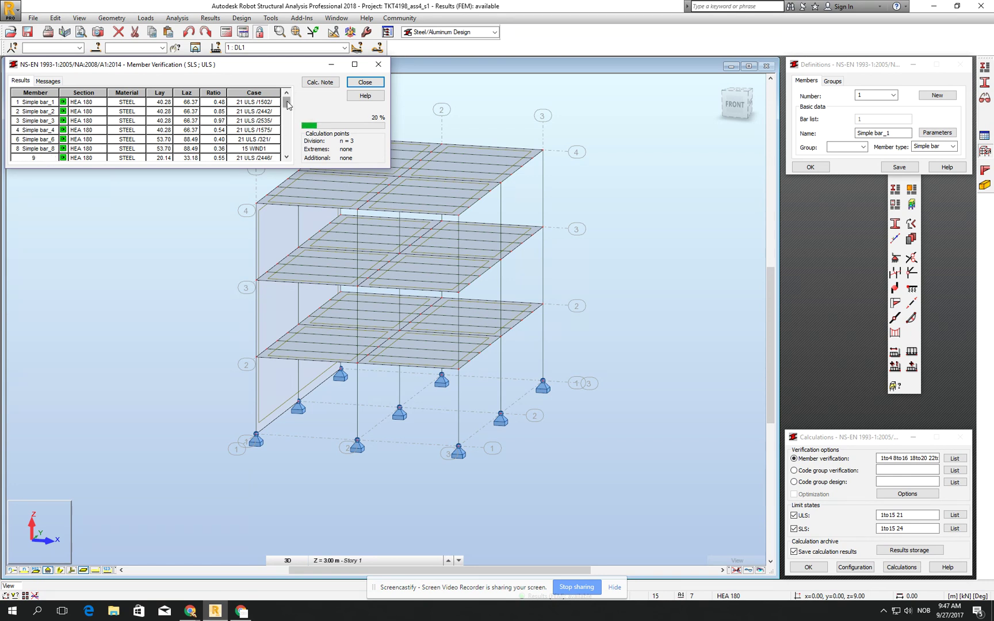
# Enlarge the verification results, scroll through the HEA 180 ratios, and open failing bar 12 (ratio 1.11)
pyautogui.moveTo(286, 103)
pyautogui.mouseDown()
pyautogui.moveTo(285, 152)
pyautogui.moveTo(280, 120)
pyautogui.mouseUp()
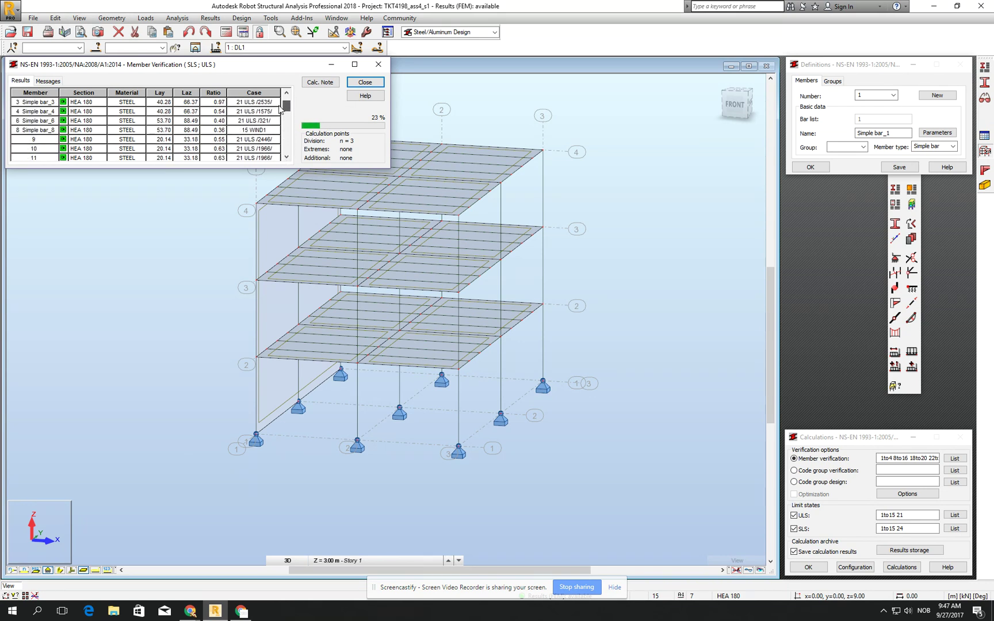
pyautogui.click(286, 92)
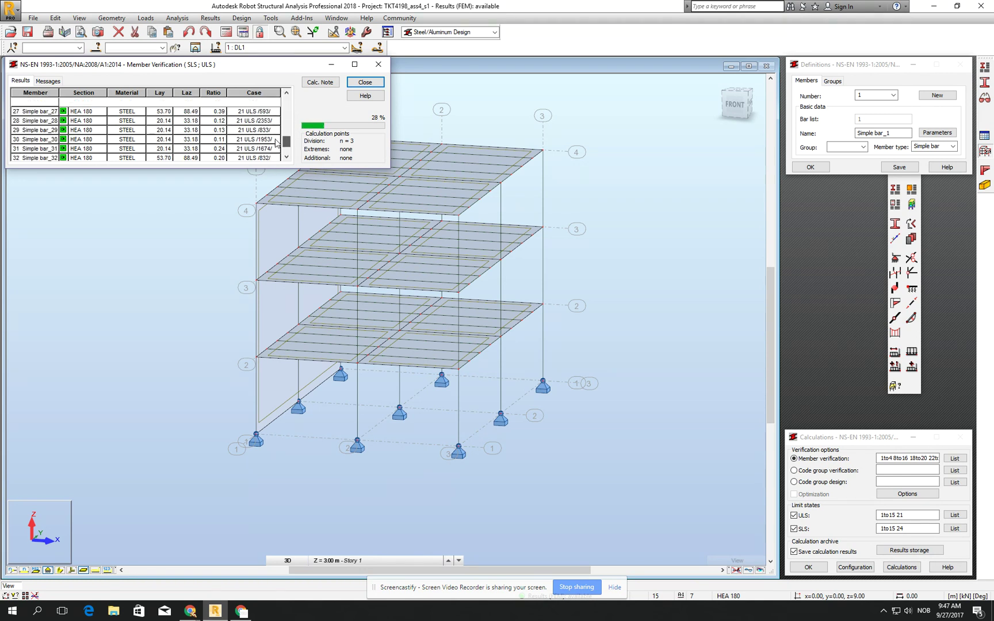
pyautogui.moveTo(258, 171); pyautogui.dragTo(199, 538)
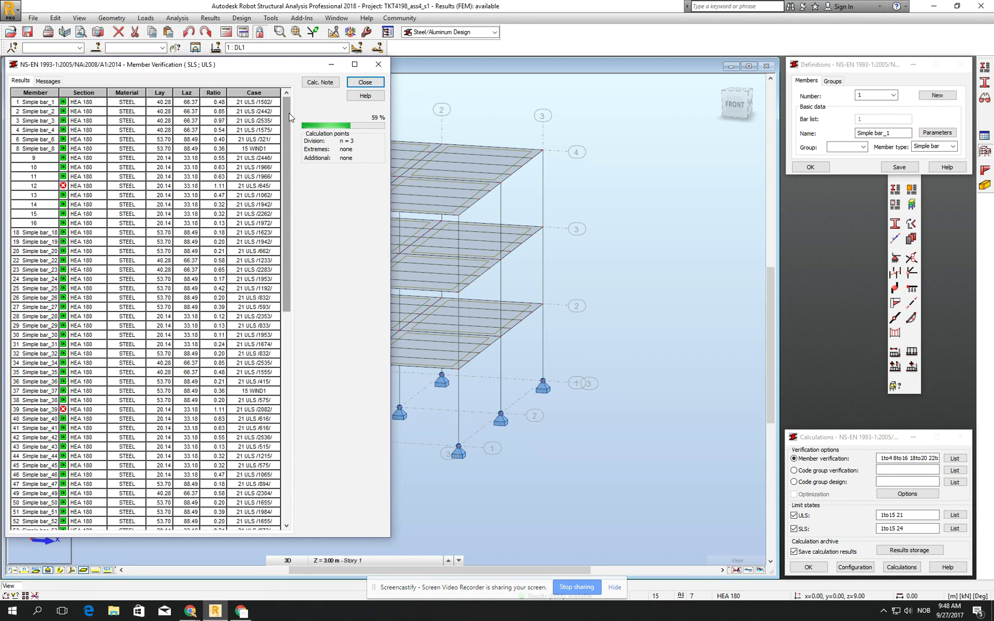
pyautogui.moveTo(288, 110); pyautogui.dragTo(260, 379)
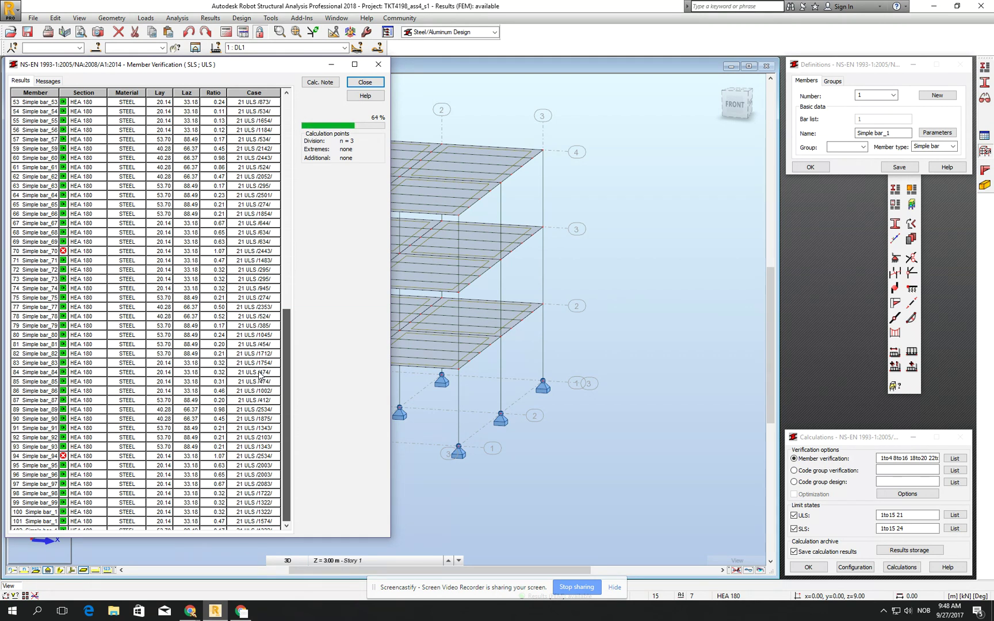
pyautogui.moveTo(287, 328); pyautogui.dragTo(293, 128)
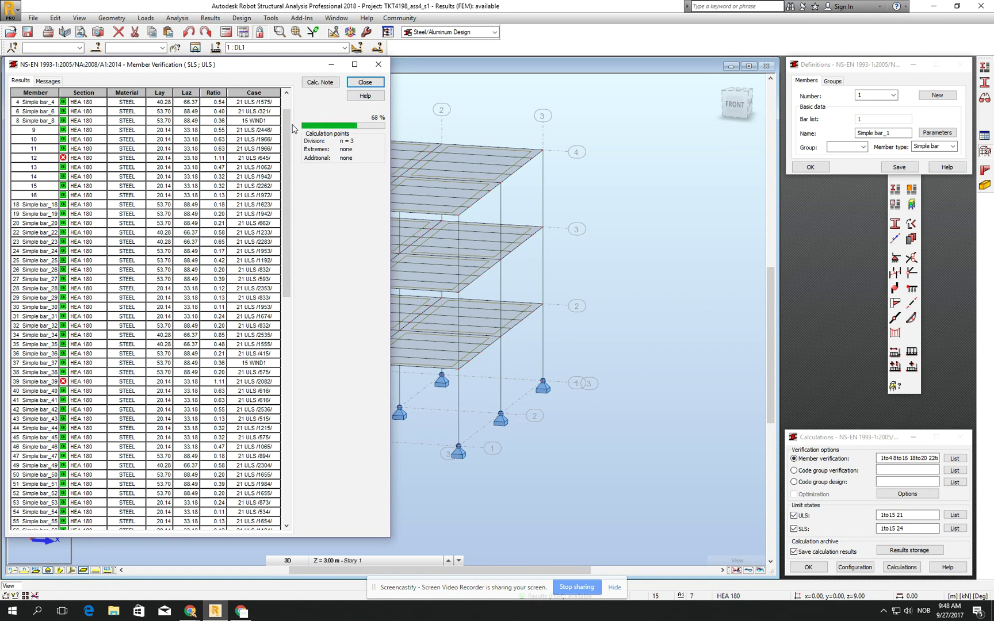
pyautogui.moveTo(294, 128); pyautogui.dragTo(287, 121)
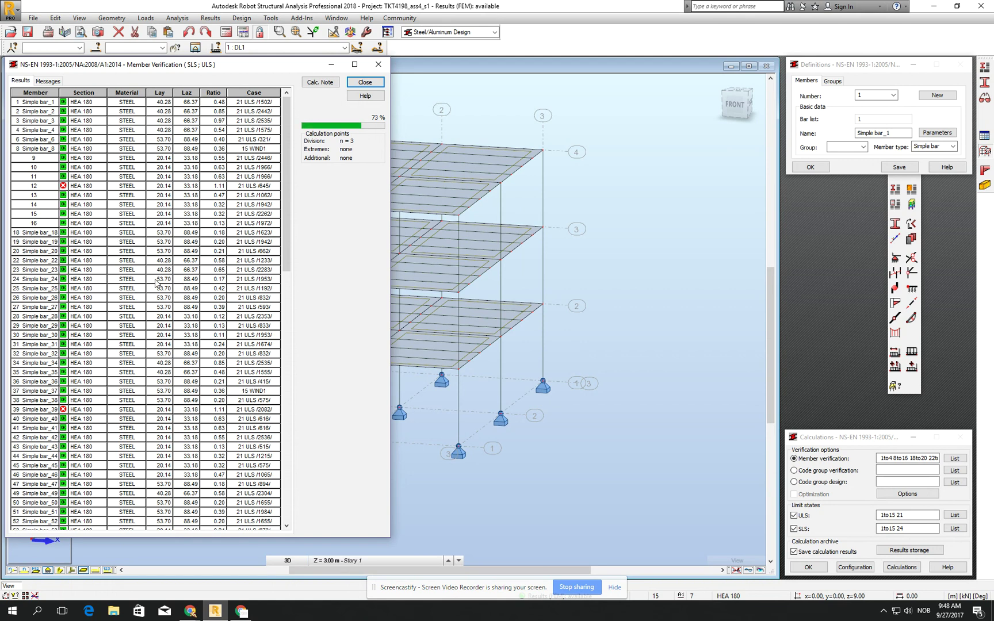
pyautogui.moveTo(286, 161)
pyautogui.mouseDown()
pyautogui.moveTo(296, 167)
pyautogui.moveTo(284, 165)
pyautogui.mouseUp()
pyautogui.moveTo(281, 156); pyautogui.dragTo(262, 134)
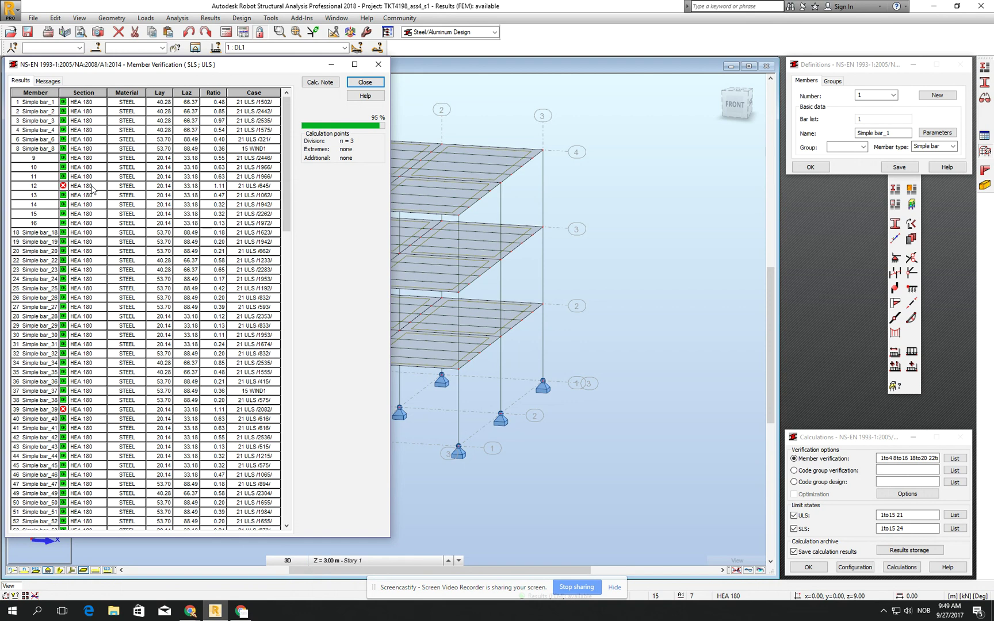
pyautogui.doubleClick(90, 186)
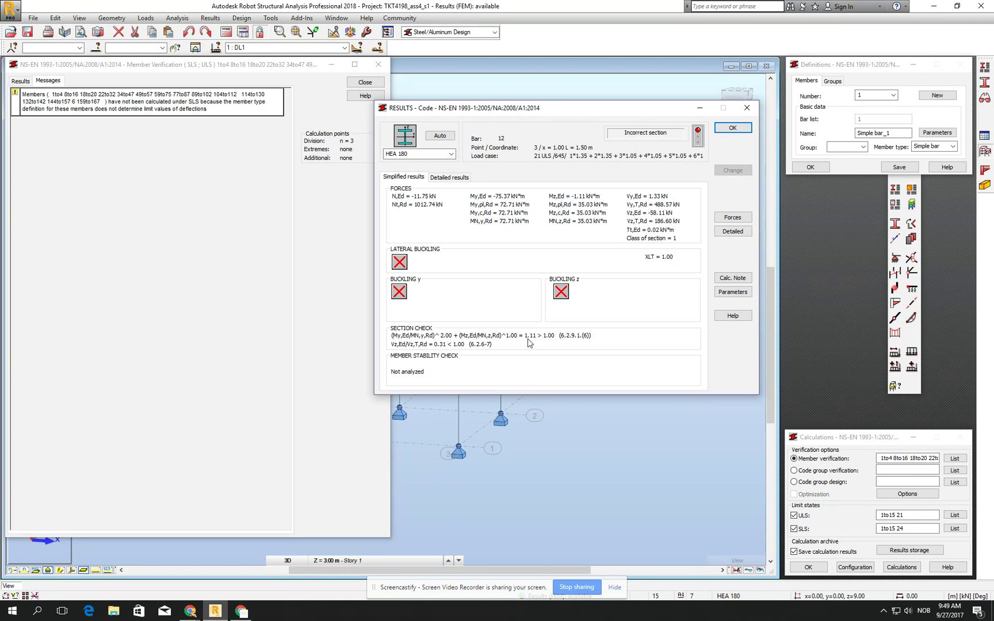
# Open bar 12's calculation note and highlight My,Ed in the section check formula
pyautogui.click(732, 279)
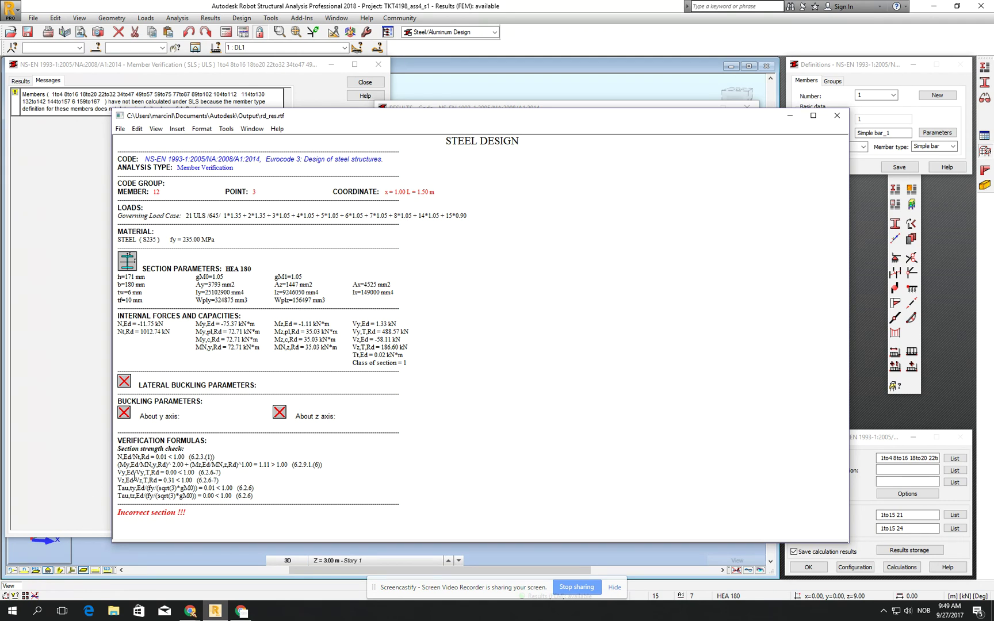
pyautogui.doubleClick(139, 464)
# Highlight My,Ed of -75.37 and MN,y,Rd of 72.71 in the note, then close the report
pyautogui.moveTo(222, 324); pyautogui.dragTo(239, 324)
pyautogui.moveTo(196, 347); pyautogui.dragTo(242, 348)
pyautogui.click(837, 115)
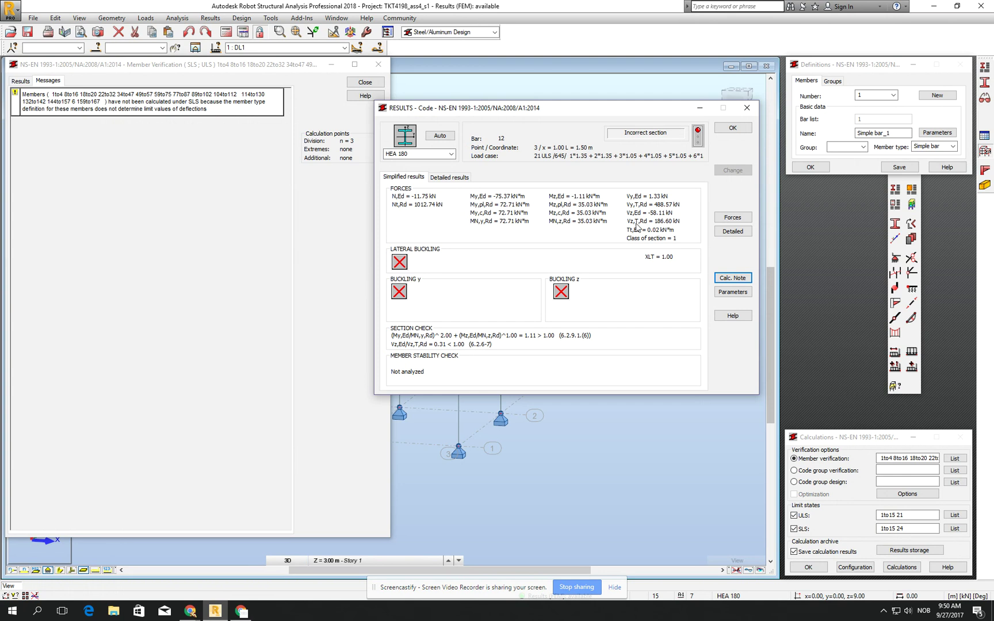
# Sort the verification table by ratio lowest first (bar 54 at 0.11) and move it off the model
pyautogui.click(747, 109)
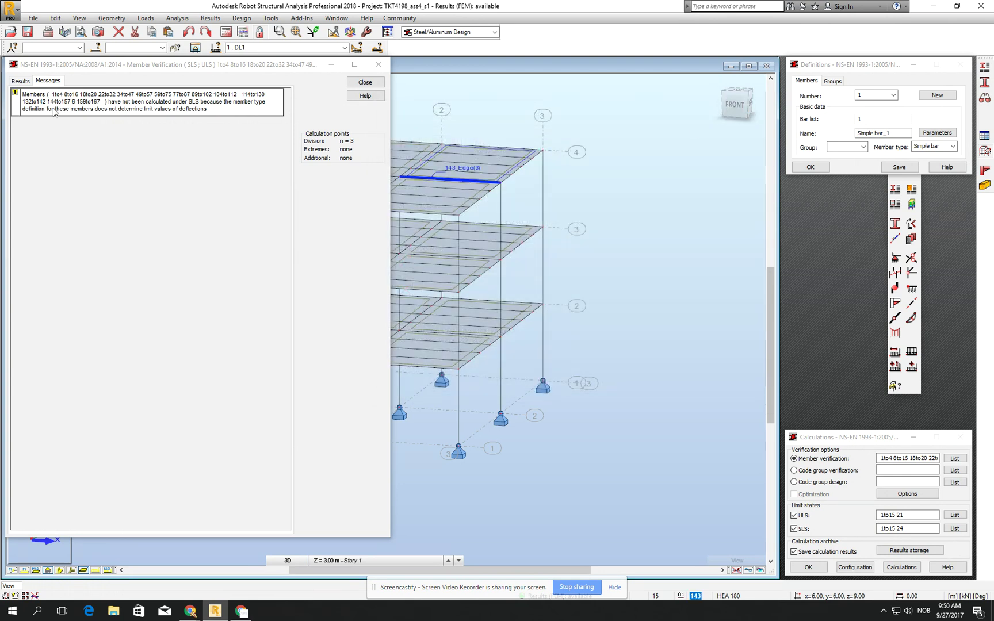
pyautogui.click(17, 83)
pyautogui.click(224, 94)
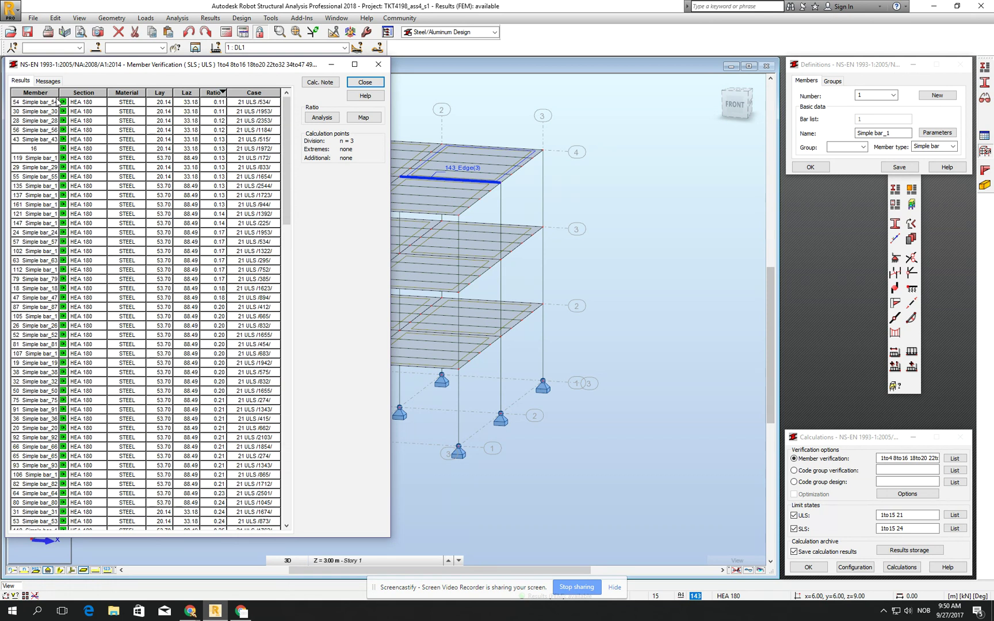
pyautogui.doubleClick(215, 103)
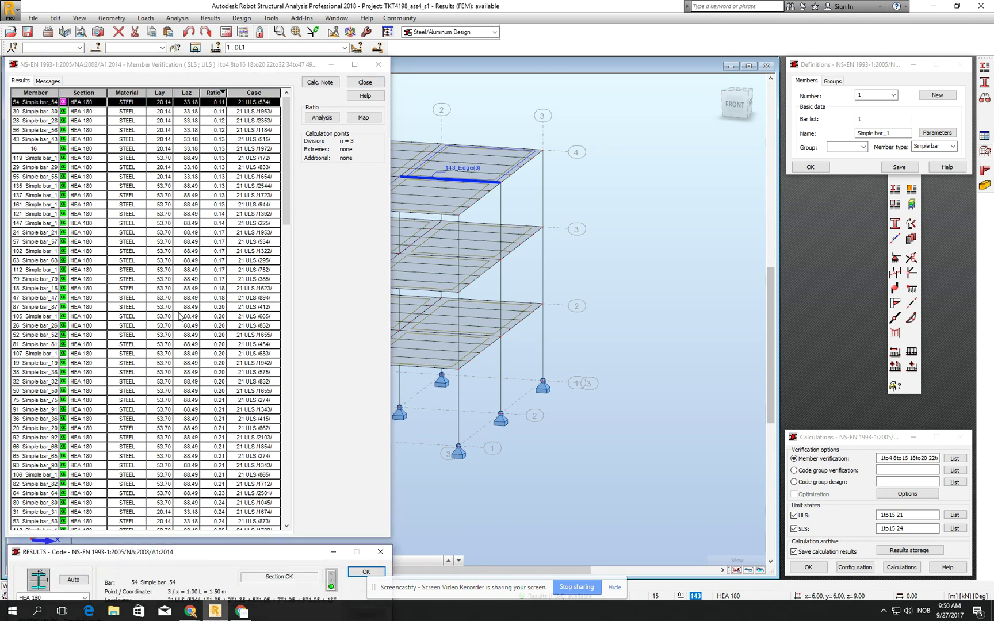
pyautogui.keyDown('shift'); pyautogui.click(216, 347); pyautogui.keyUp('shift')
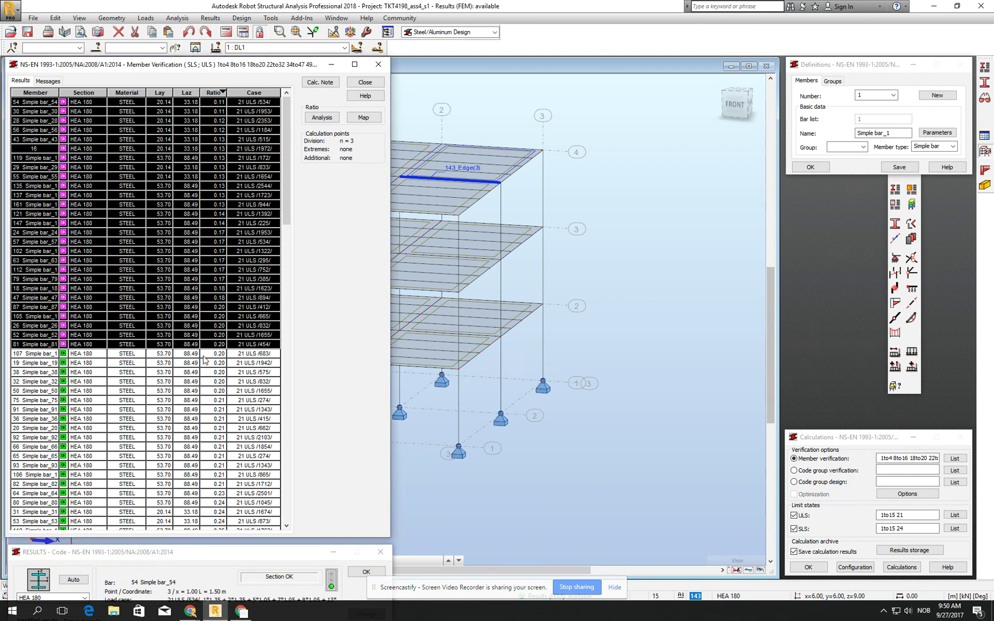
pyautogui.moveTo(196, 64); pyautogui.dragTo(780, 107)
pyautogui.click(575, 190)
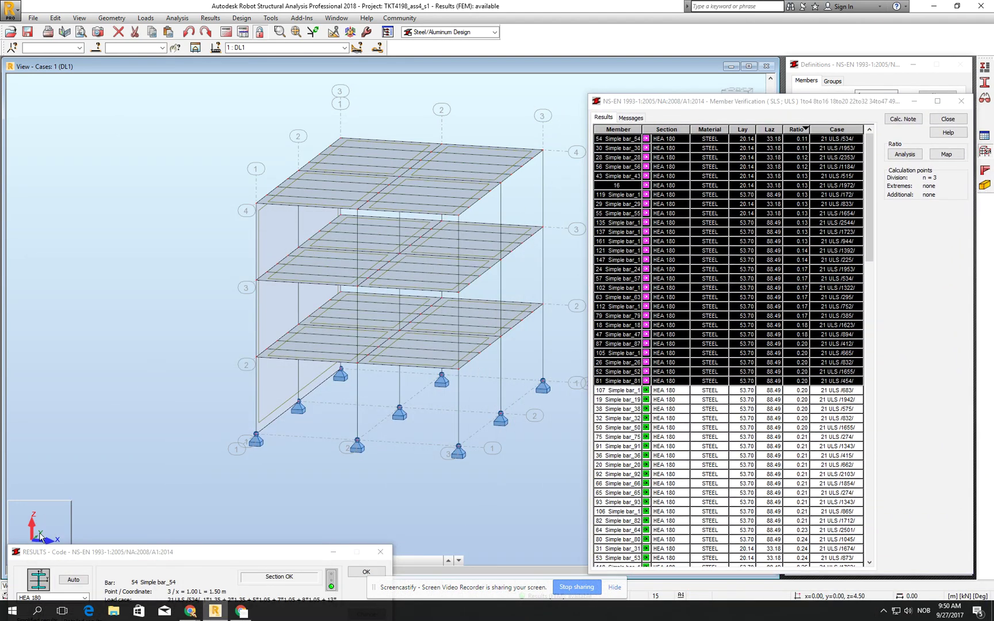
# Show member numbers on all bars and re-sort ratios highest first, with bars 39 and 12 at 1.11
pyautogui.click(369, 558)
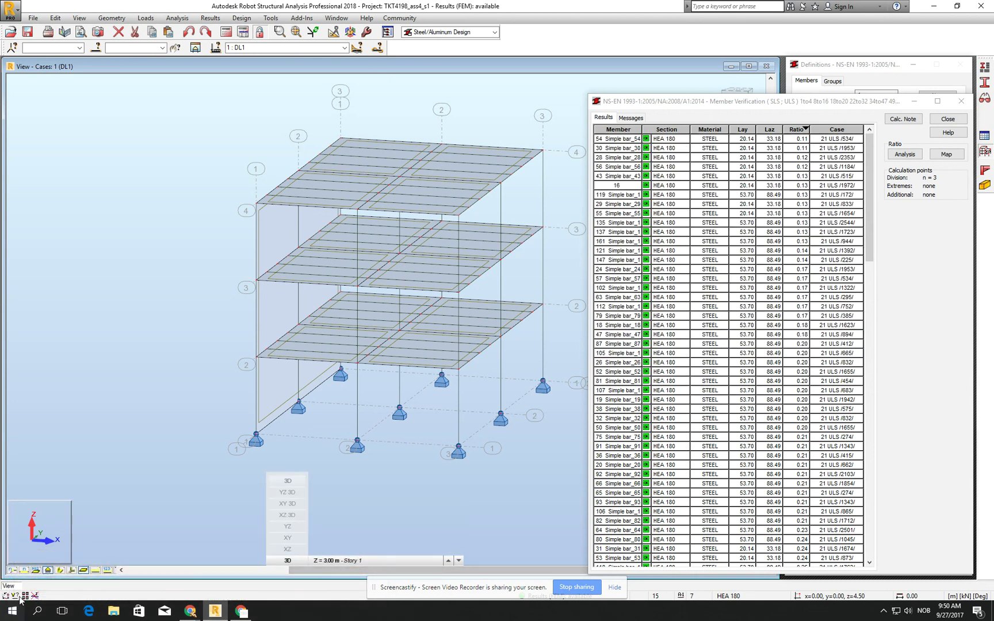
pyautogui.click(25, 570)
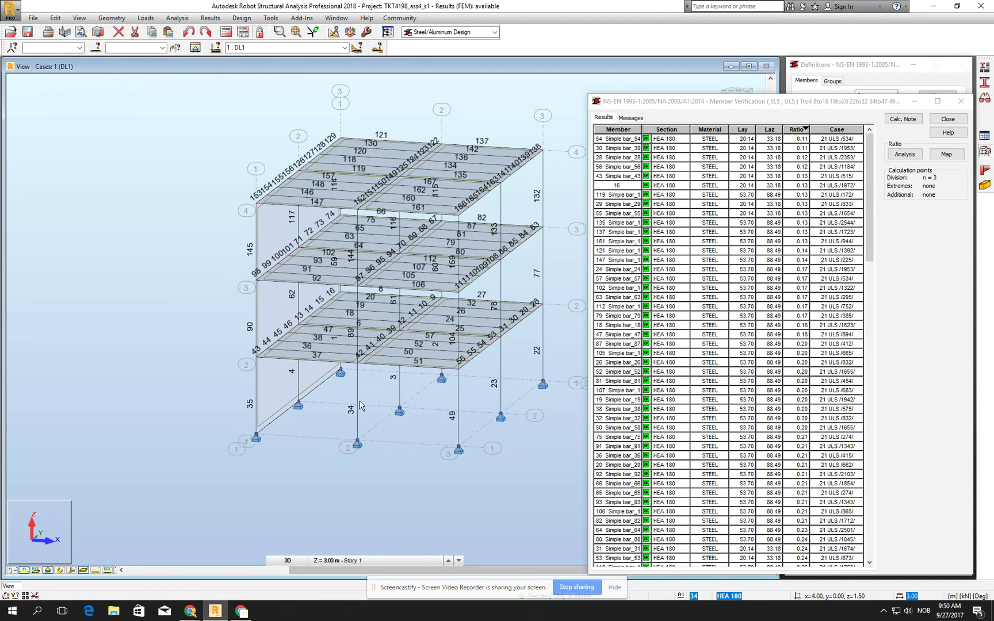
pyautogui.moveTo(360, 406); pyautogui.dragTo(325, 428, button='middle')
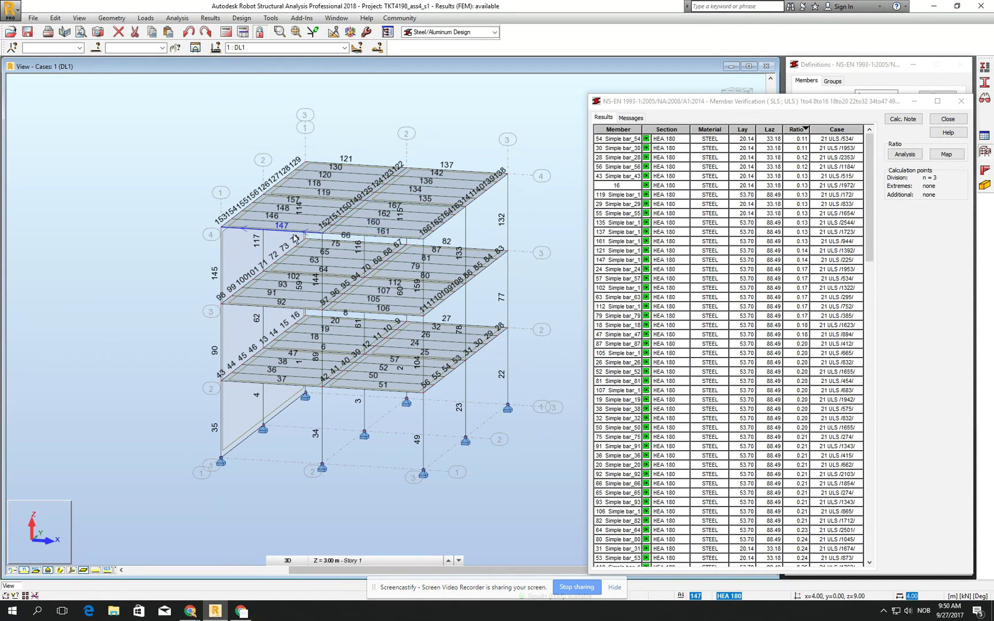
pyautogui.scroll(3, 289, 174)
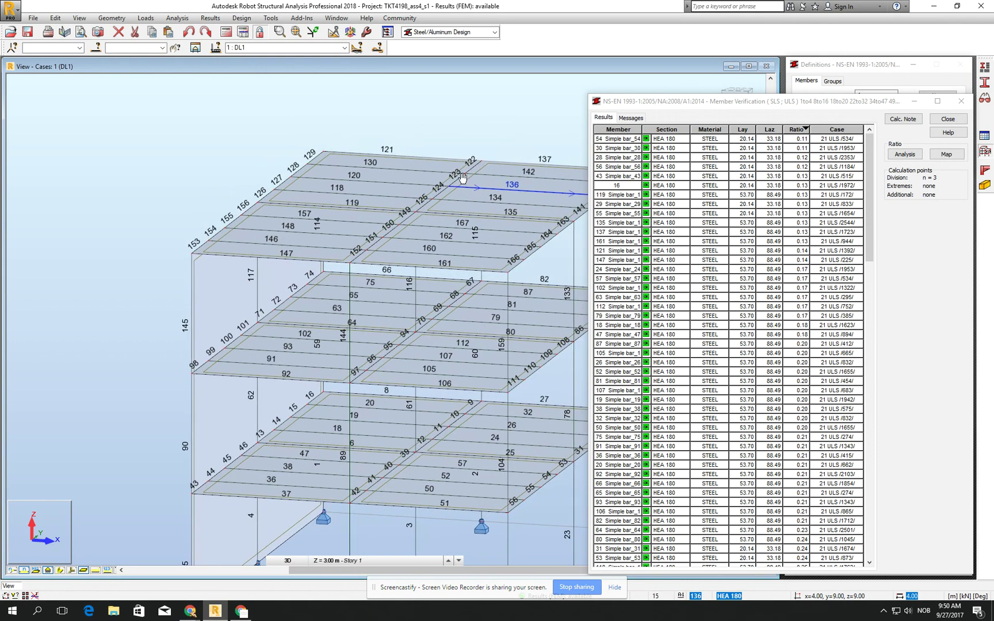
pyautogui.moveTo(463, 177); pyautogui.dragTo(388, 96, button='middle')
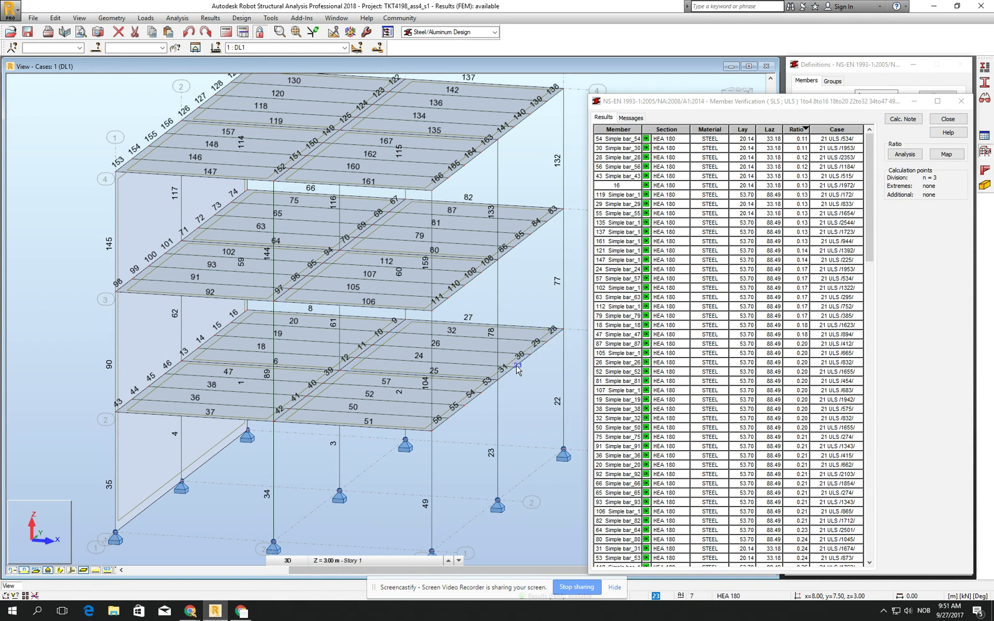
pyautogui.click(553, 340)
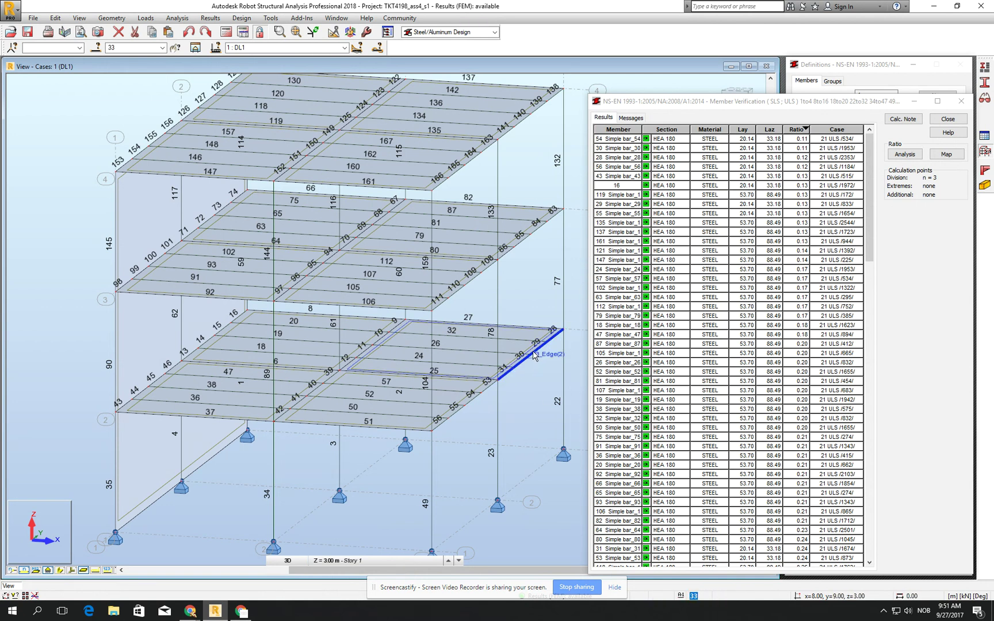
pyautogui.click(799, 132)
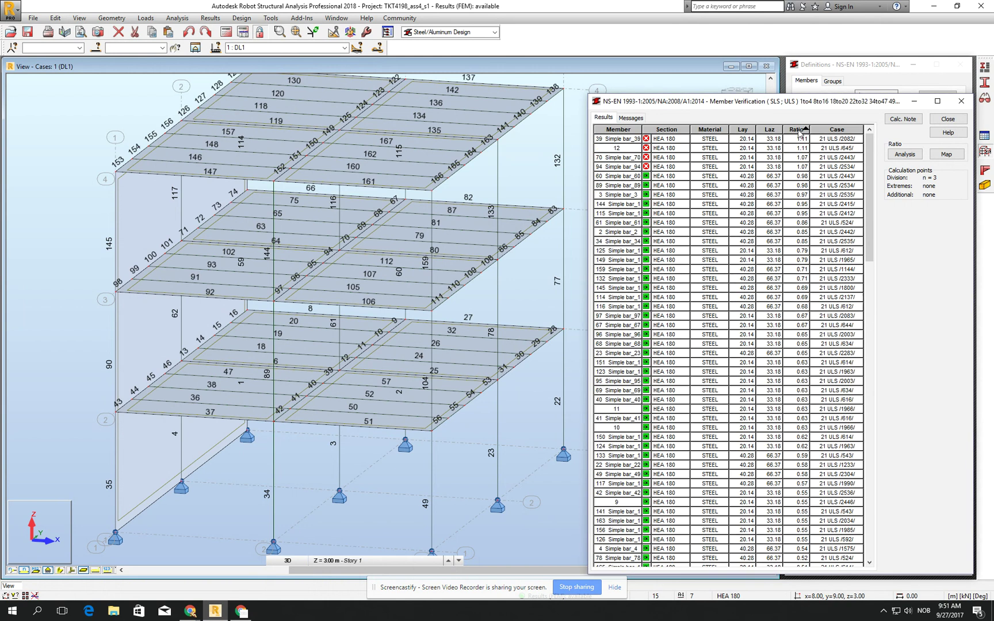
pyautogui.doubleClick(619, 143)
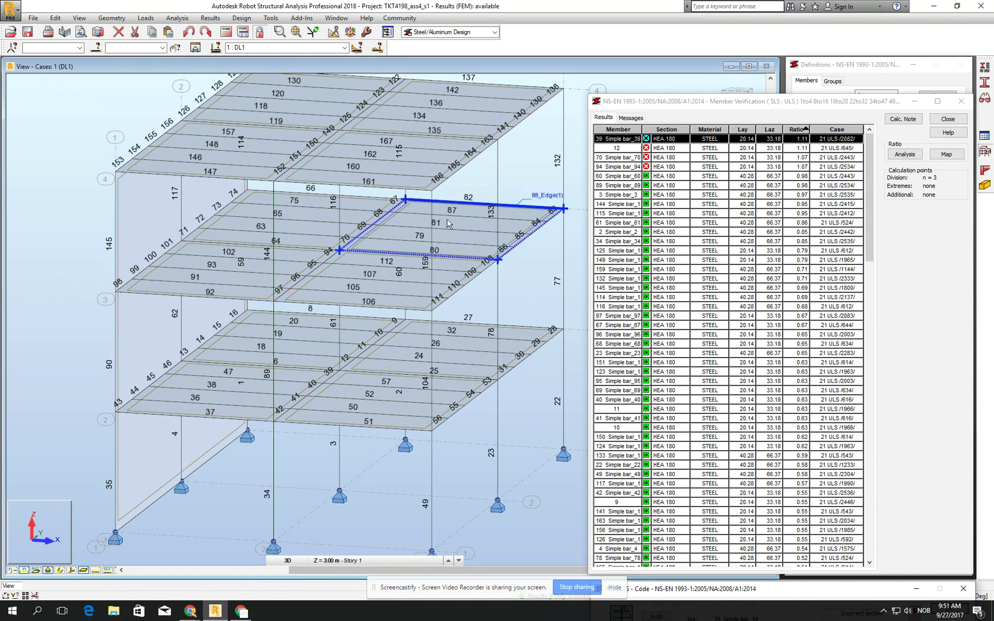
# Orbit the frame around bar 39 from a near-front elevation back to an oblique top view
pyautogui.scroll(1, 310, 172)
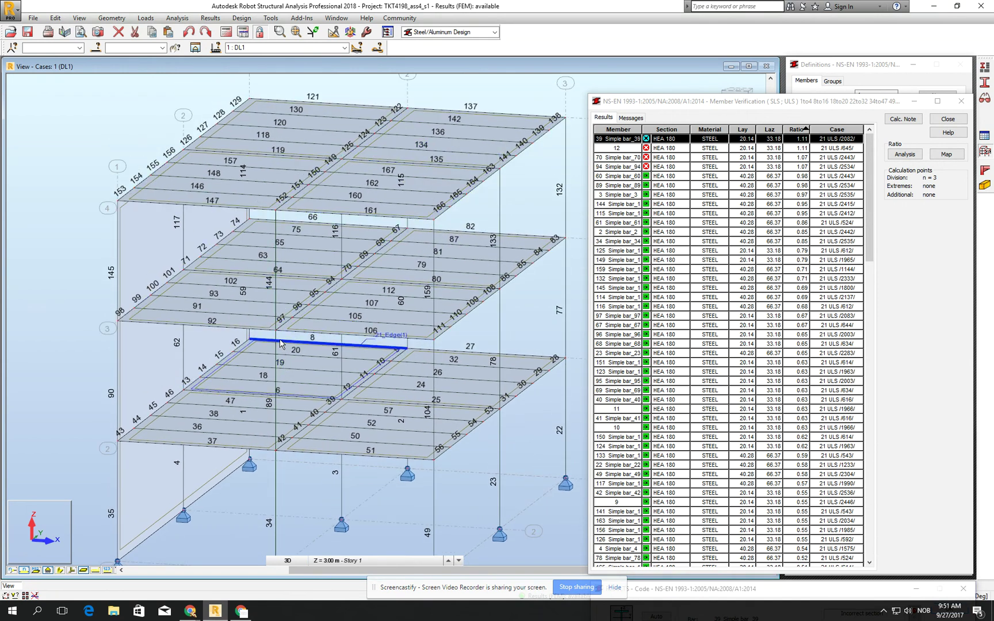
pyautogui.moveTo(363, 378)
pyautogui.mouseDown(button='middle')
pyautogui.moveTo(362, 361)
pyautogui.moveTo(364, 370)
pyautogui.mouseUp(button='middle')
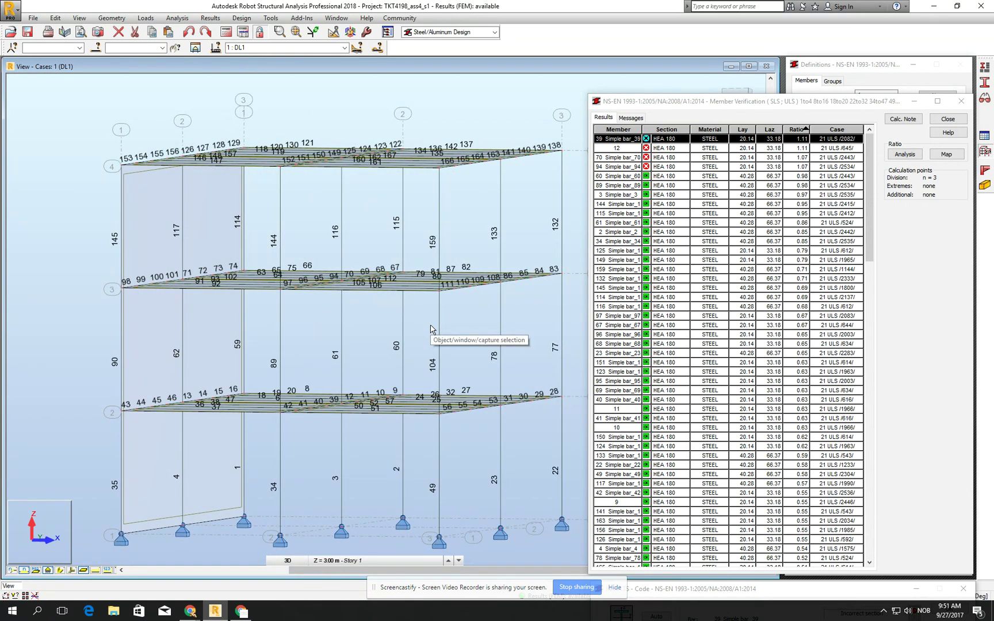
pyautogui.moveTo(304, 311); pyautogui.dragTo(308, 319, button='middle')
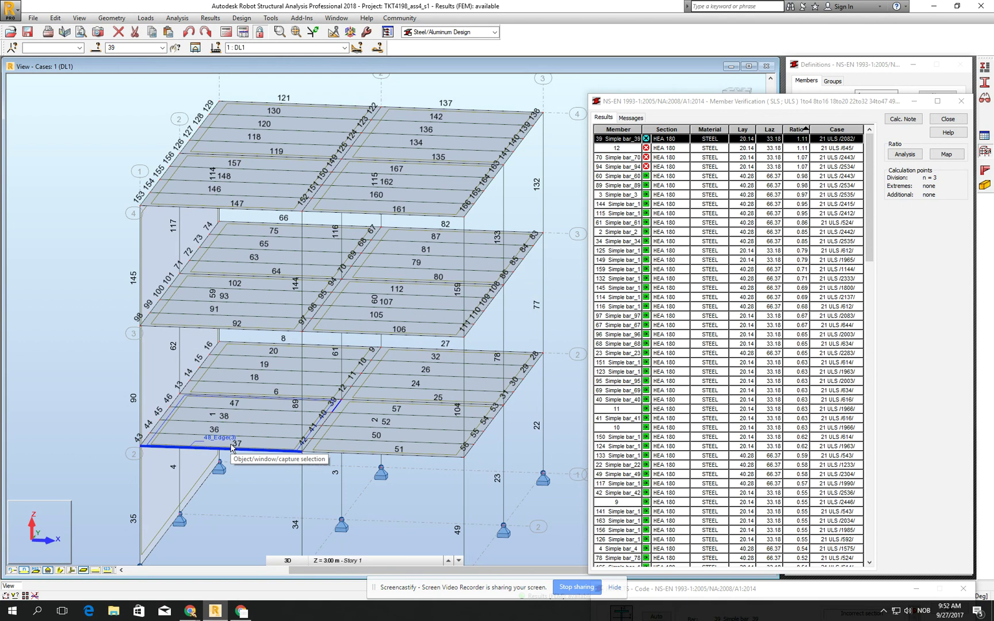
# Close the member verification results without archiving them
pyautogui.click(956, 119)
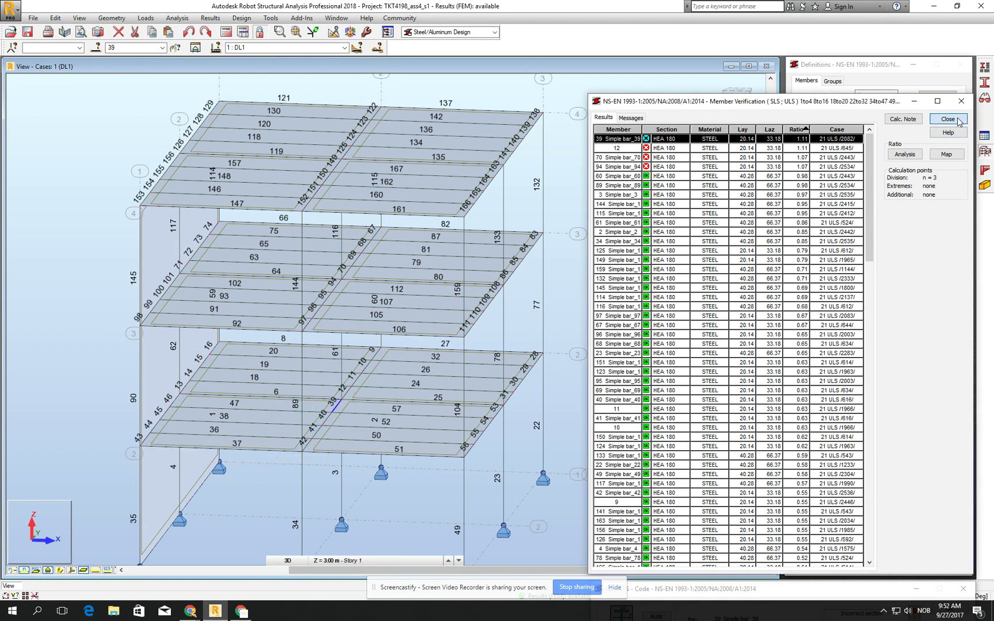
pyautogui.click(710, 374)
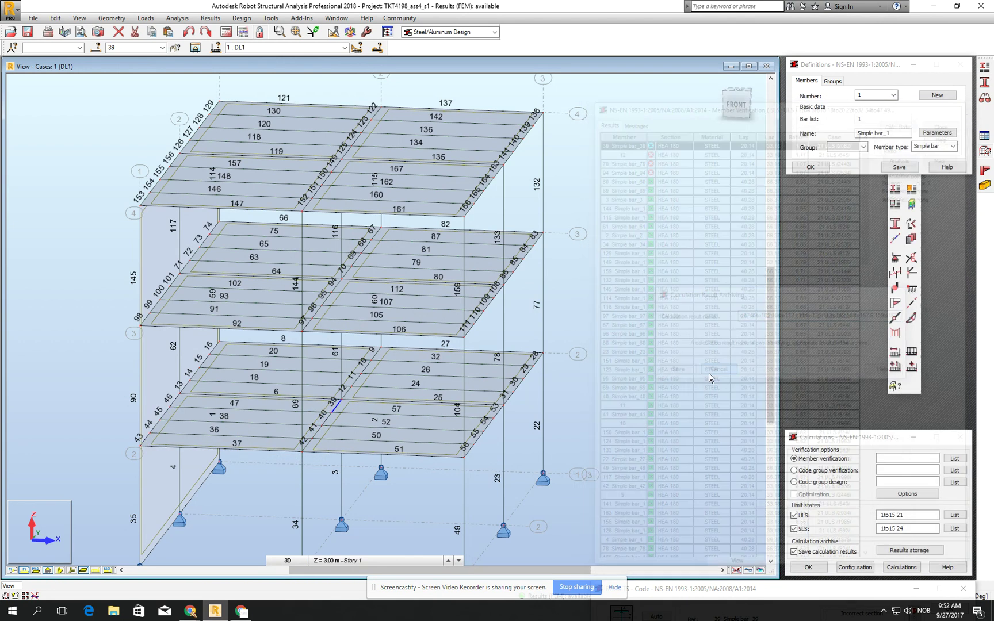
pyautogui.scroll(5, 272, 430)
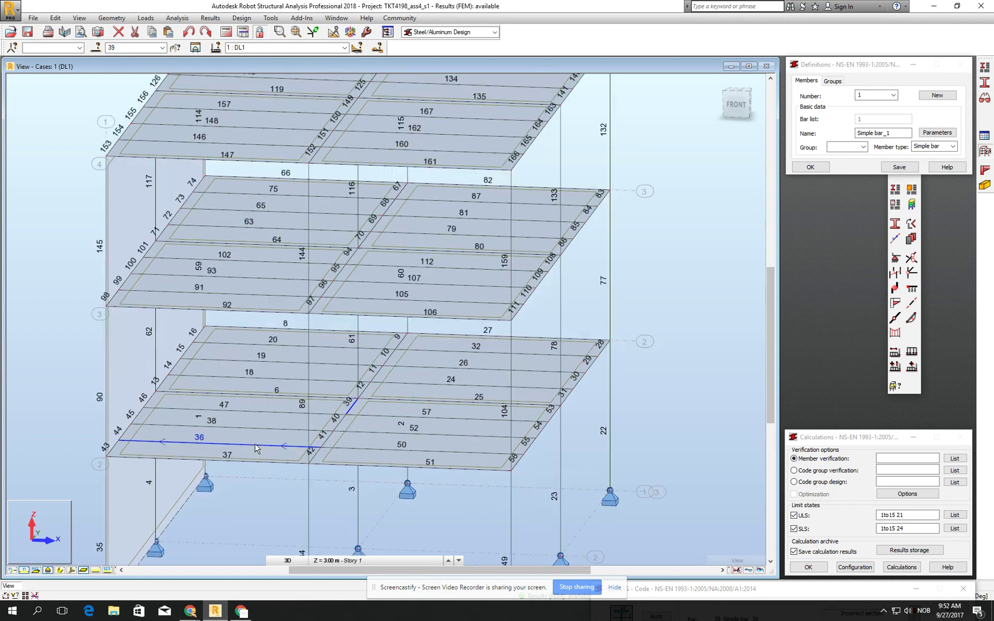
pyautogui.moveTo(277, 393); pyautogui.dragTo(344, 400, button='middle')
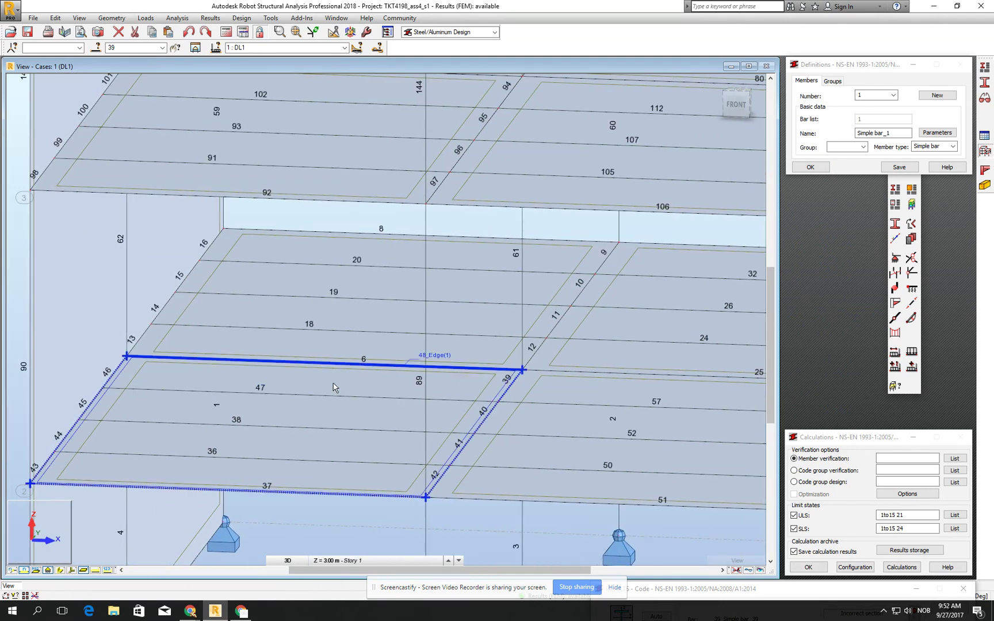
# Return to the Start layout with the full three-storey frame shown
pyautogui.scroll(-5, 343, 388)
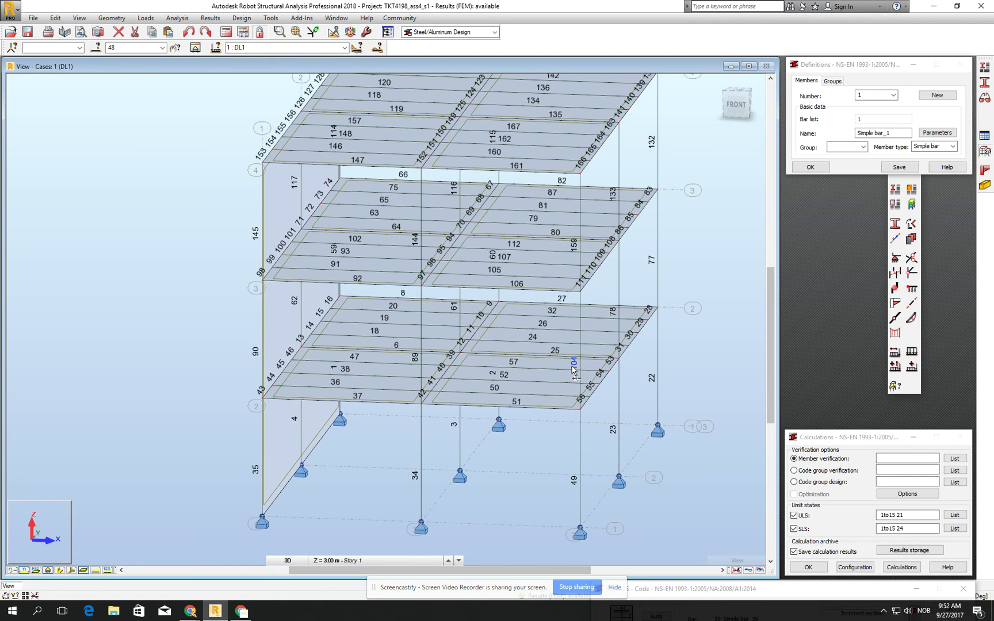
pyautogui.keyDown('shift'); pyautogui.moveTo(567, 371); pyautogui.dragTo(429, 348, button='middle'); pyautogui.keyUp('shift')
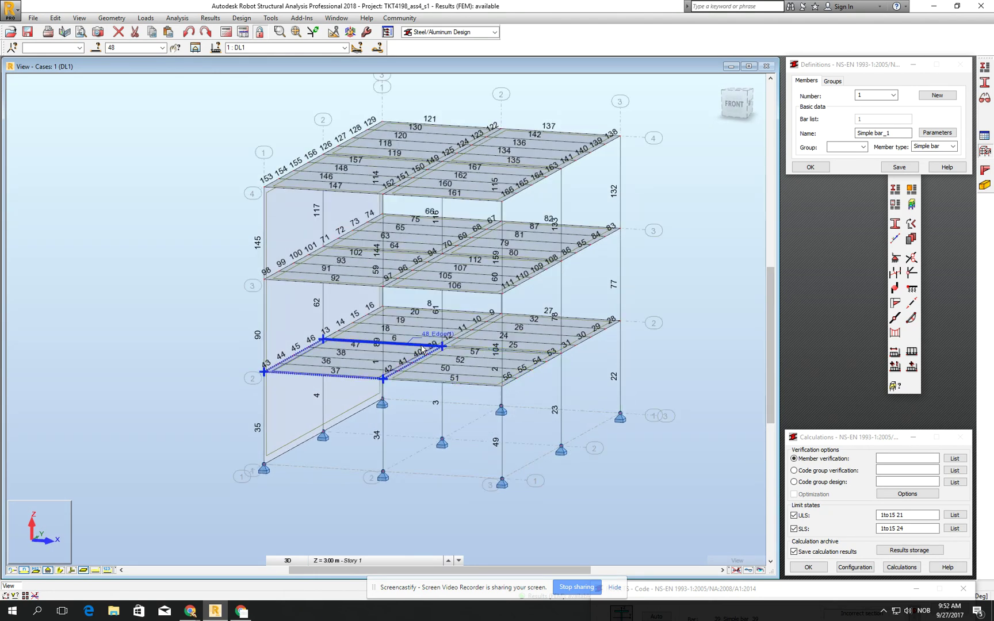
pyautogui.scroll(3, 400, 369)
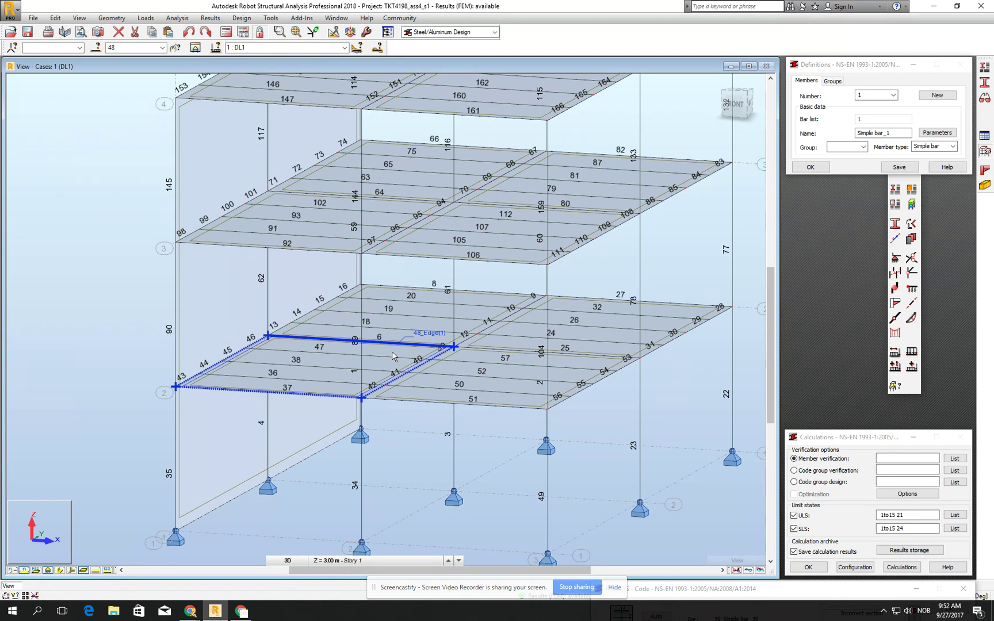
pyautogui.click(477, 33)
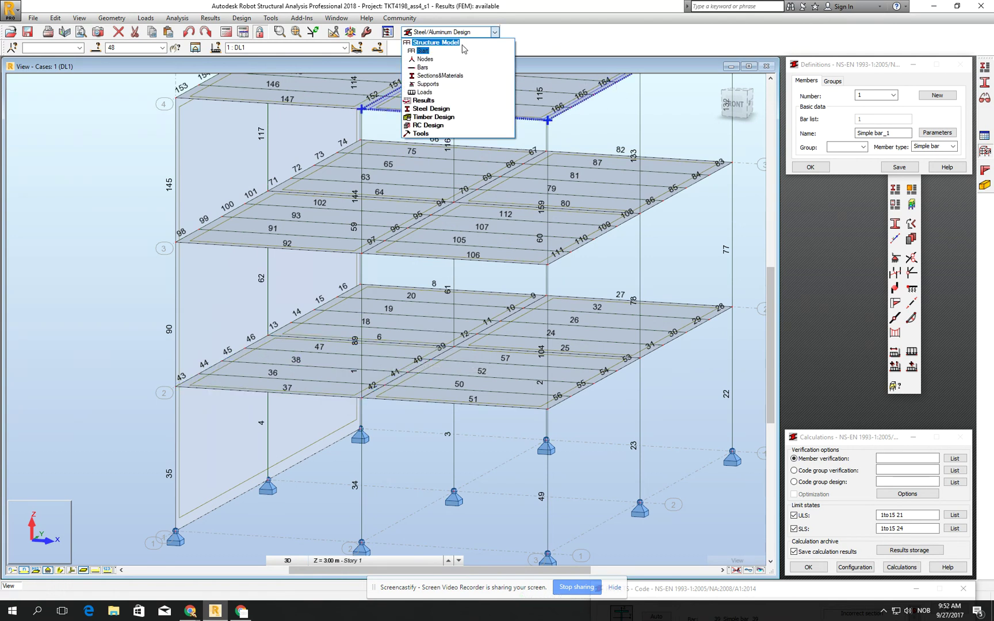
pyautogui.click(445, 52)
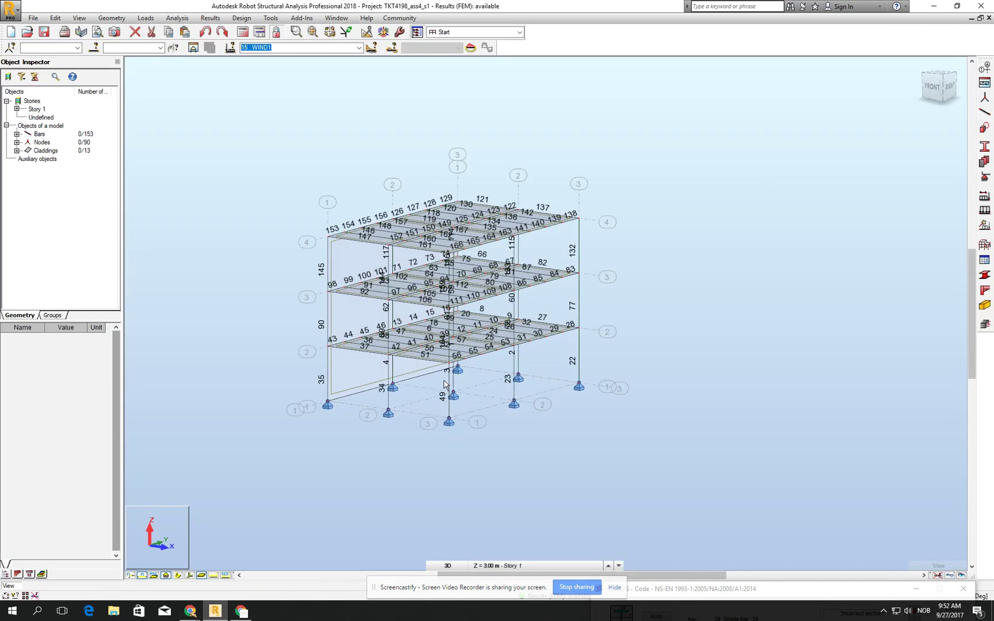
# Turn on Load distribution regions under Loads in the Display settings, showing coloured floor panels
pyautogui.click(7, 596)
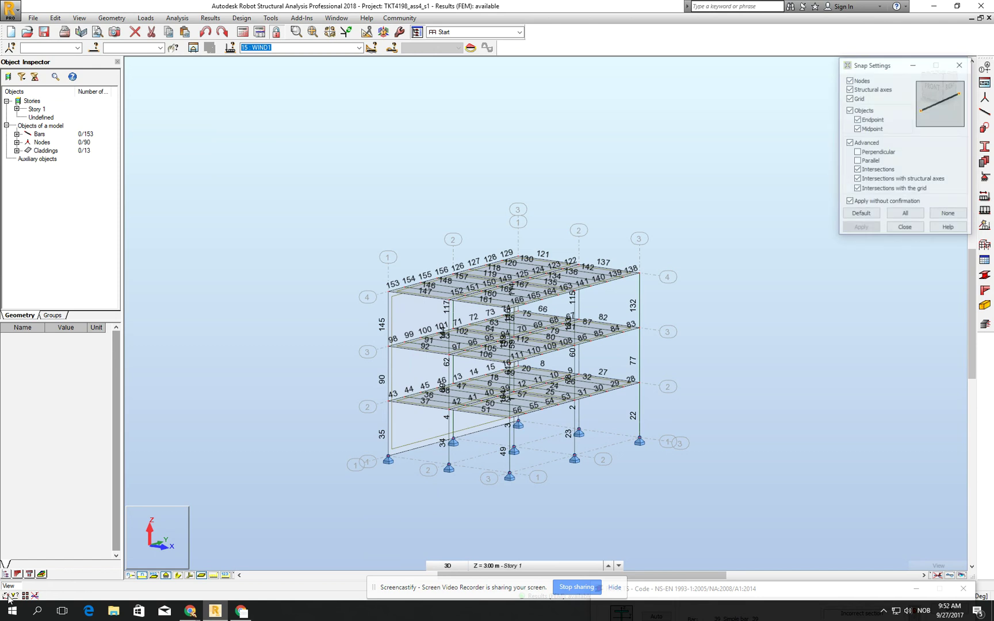
pyautogui.click(960, 64)
pyautogui.click(24, 596)
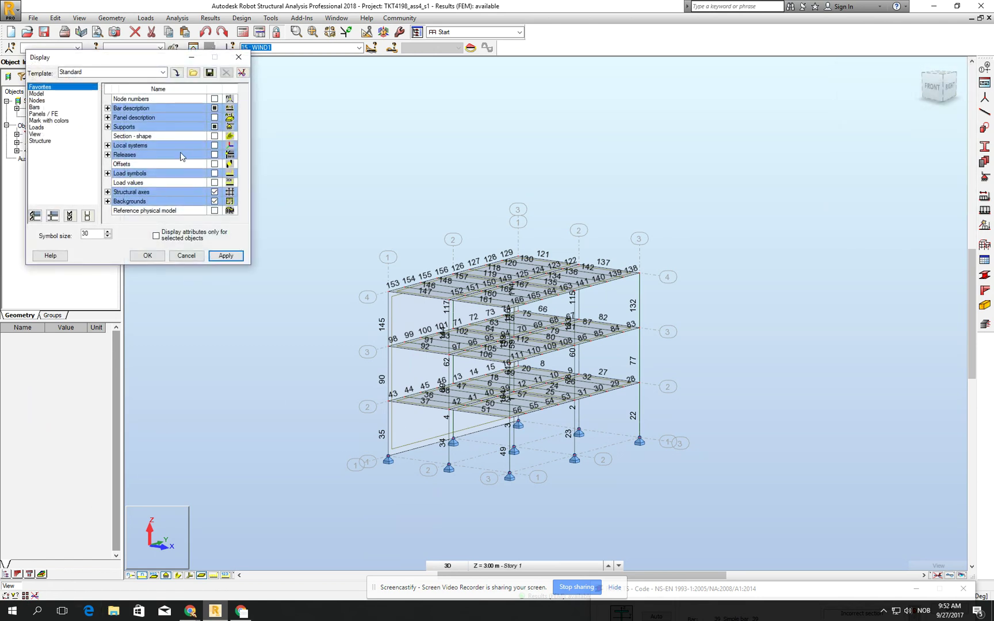
pyautogui.click(50, 114)
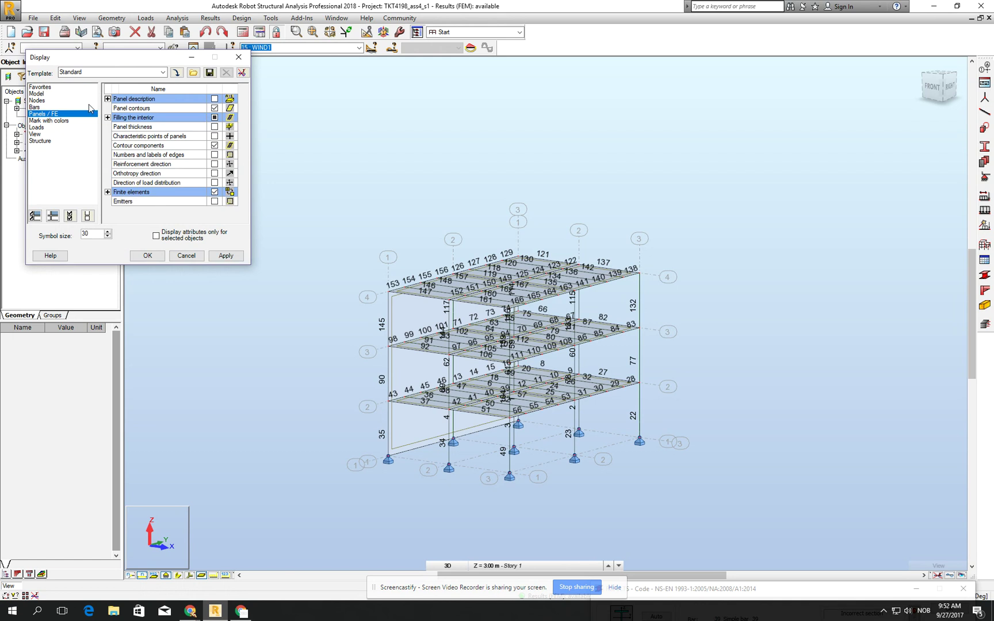
pyautogui.click(50, 127)
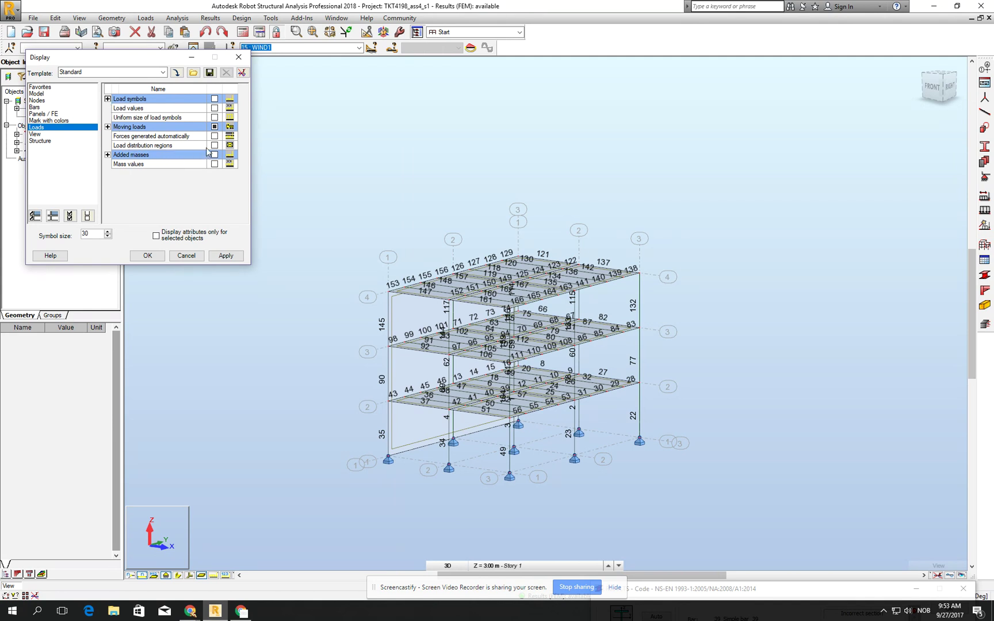
pyautogui.click(230, 259)
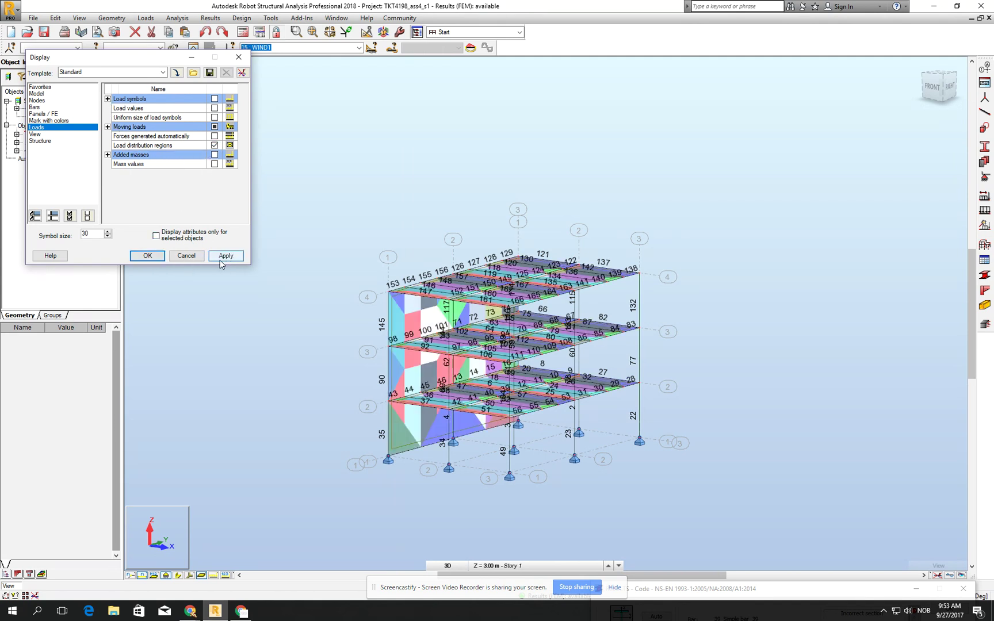
pyautogui.moveTo(495, 345)
pyautogui.keyDown('shift'); pyautogui.mouseDown(button='middle')
pyautogui.moveTo(524, 368)
pyautogui.moveTo(517, 358)
pyautogui.mouseUp(button='middle'); pyautogui.keyUp('shift')
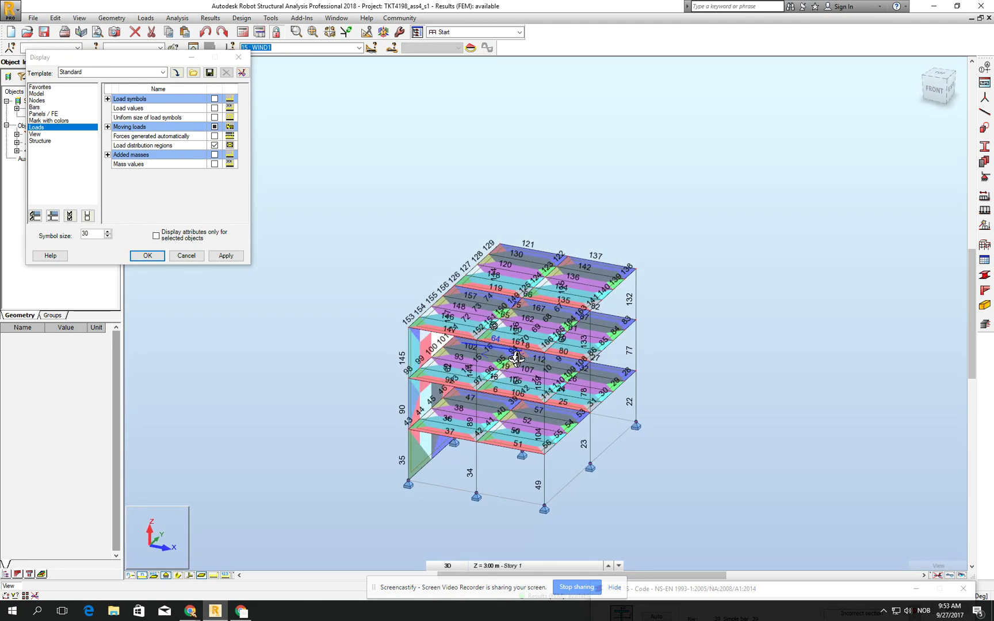
pyautogui.scroll(5, 552, 365)
pyautogui.scroll(-5, 573, 371)
pyautogui.scroll(5, 571, 369)
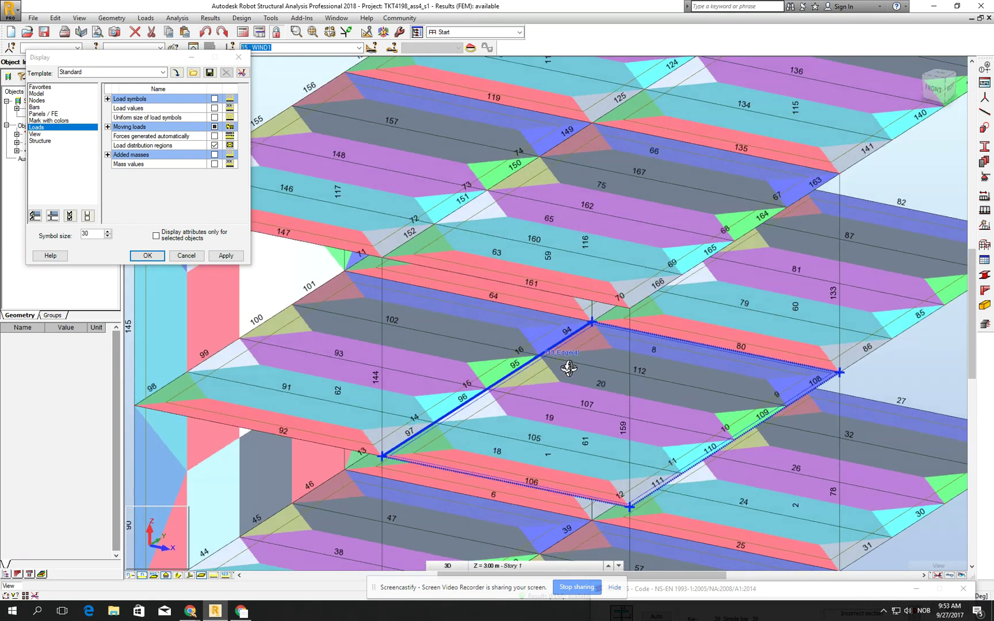
pyautogui.keyDown('shift'); pyautogui.moveTo(569, 368); pyautogui.dragTo(566, 369, button='middle'); pyautogui.keyUp('shift')
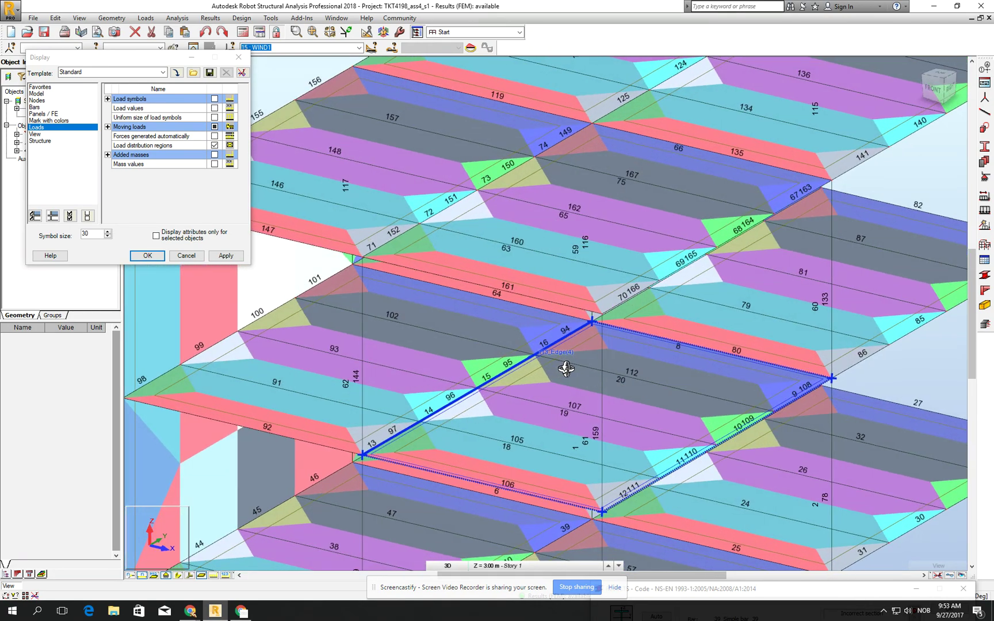
pyautogui.scroll(-5, 566, 368)
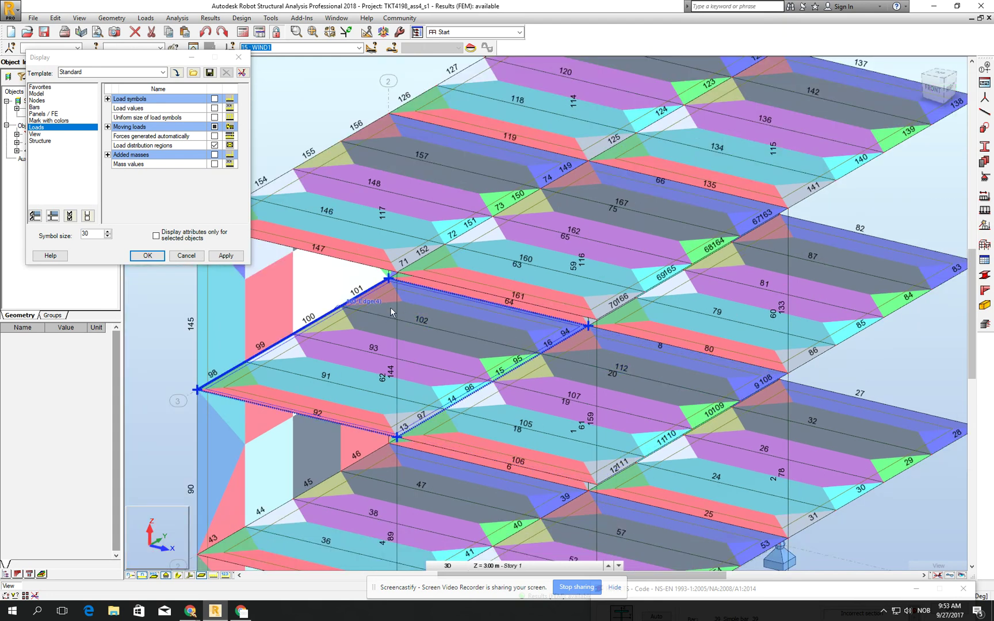
pyautogui.scroll(4, 515, 373)
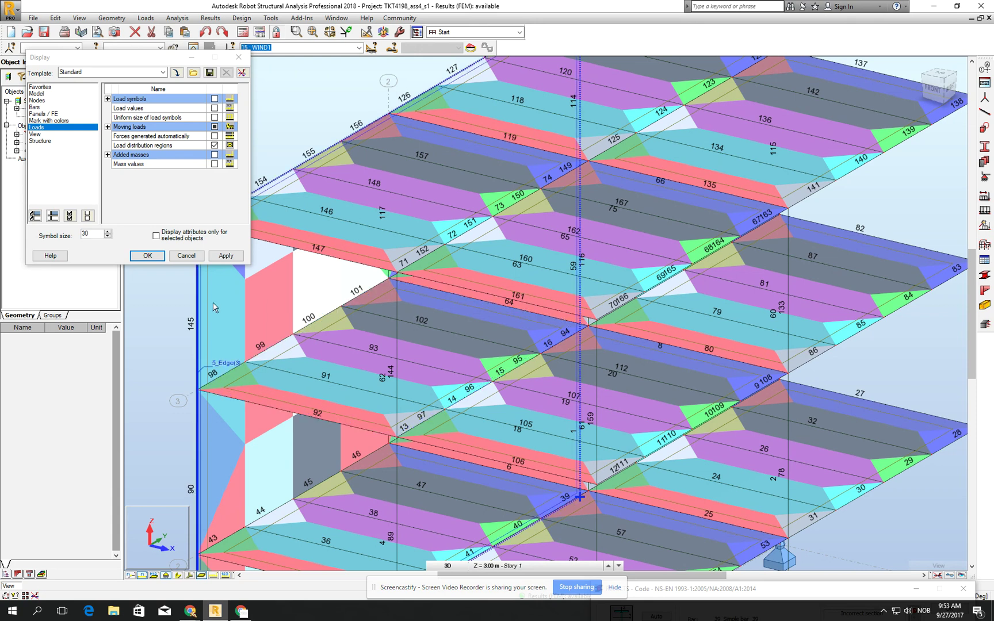
# Set floor panel 103's load distribution to One-way X and confirm the structure change
pyautogui.click(391, 342)
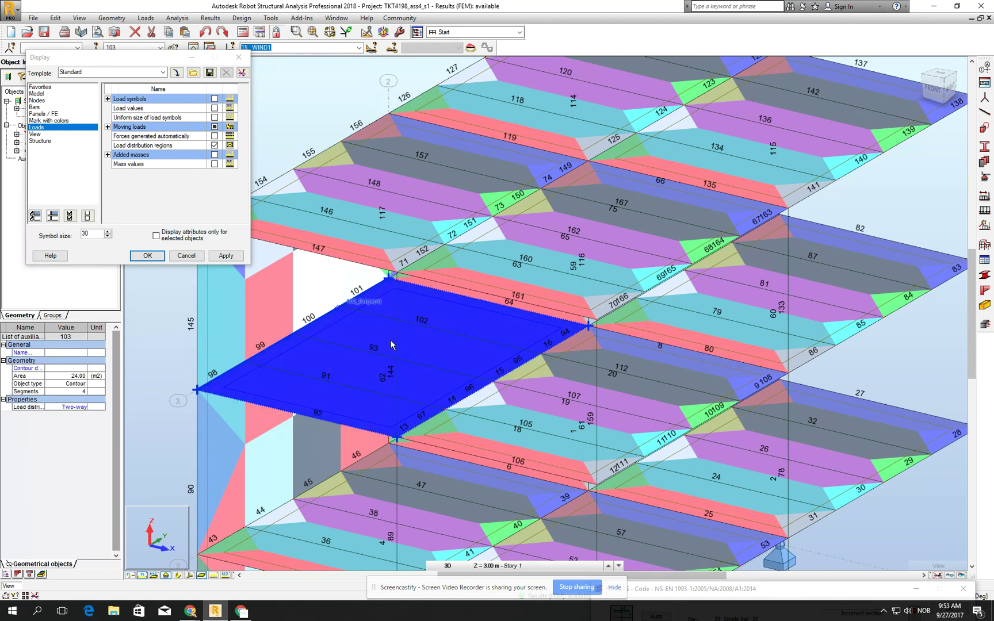
pyautogui.click(85, 409)
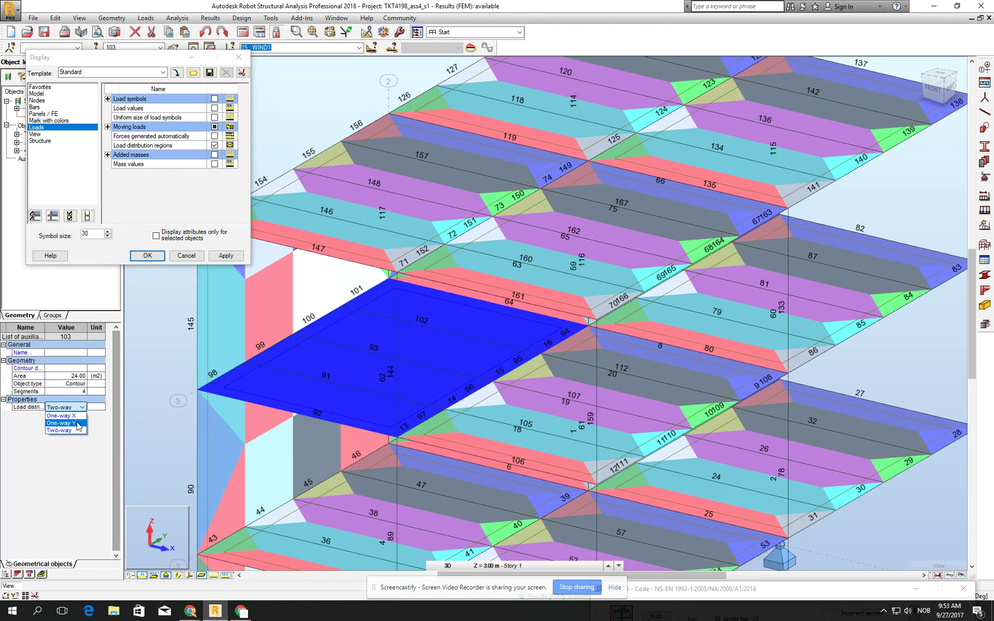
pyautogui.click(66, 424)
pyautogui.click(535, 333)
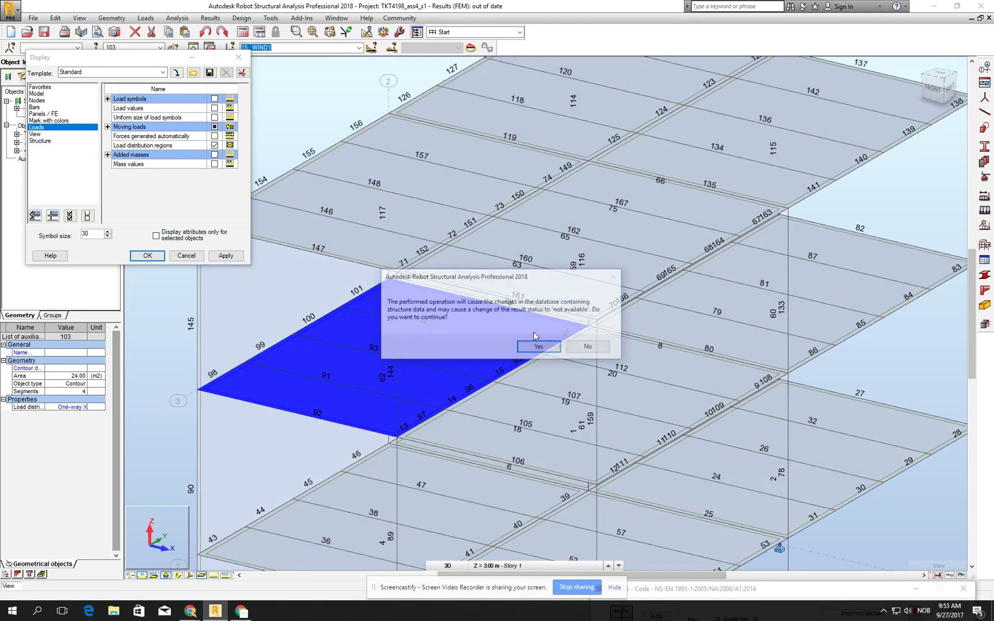
pyautogui.click(551, 347)
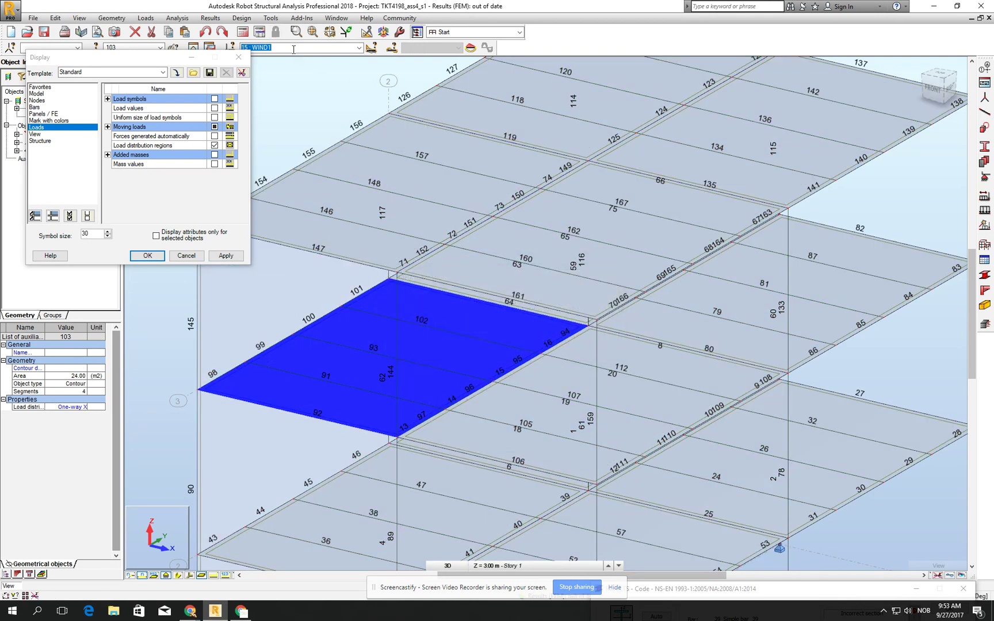
# Regenerate the computational model from the Structure Model analysis settings
pyautogui.click(259, 32)
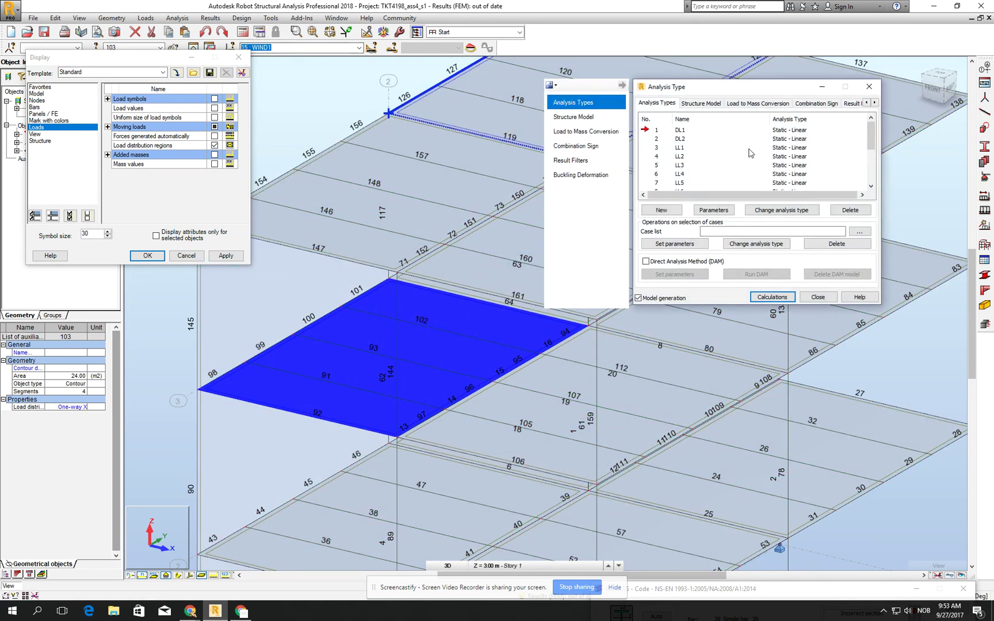
pyautogui.click(713, 104)
pyautogui.click(729, 280)
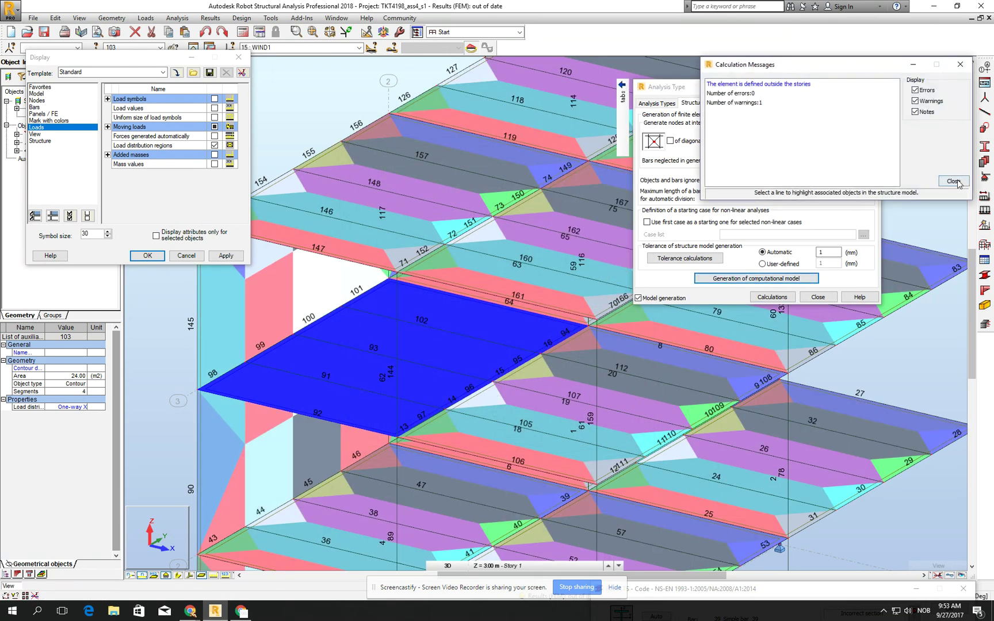
pyautogui.click(953, 180)
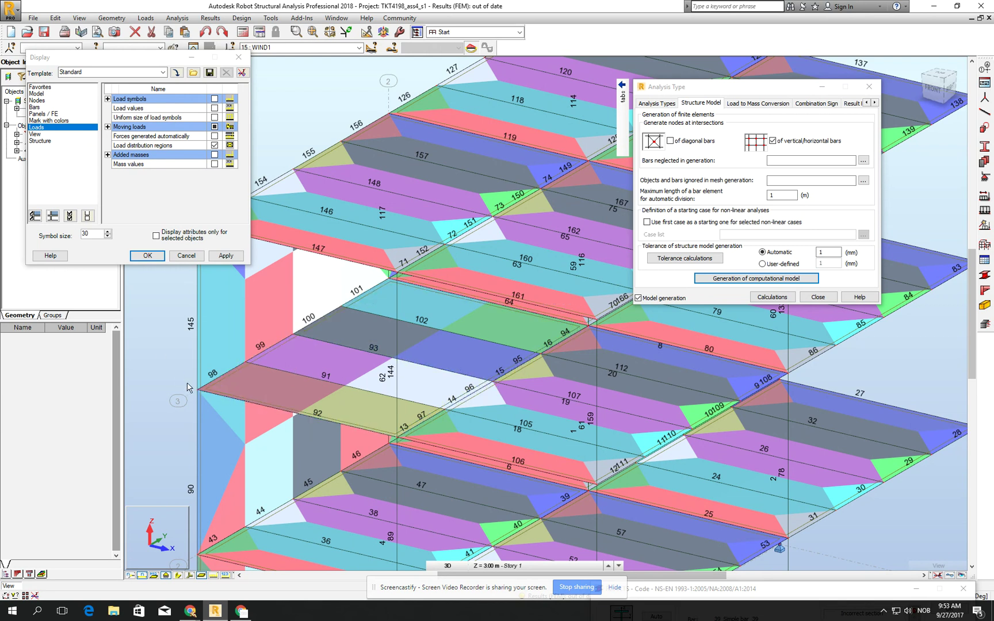
# Change panel 103's load distribution to One-way Y
pyautogui.click(336, 359)
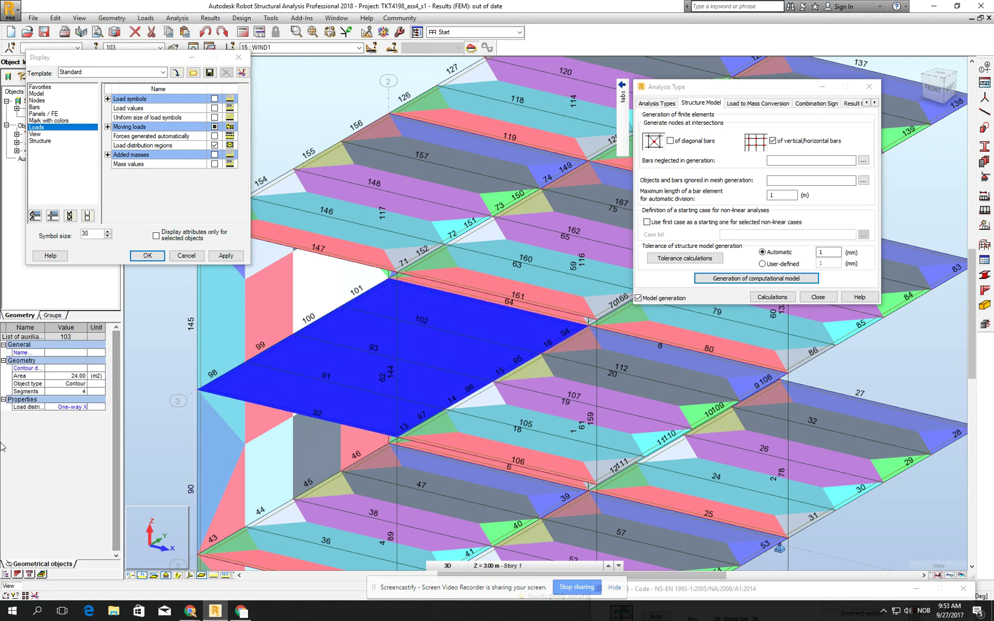
pyautogui.click(64, 411)
pyautogui.click(66, 422)
# Select floor panels 113, 168 and the remaining floor panels on every storey
pyautogui.click(551, 422)
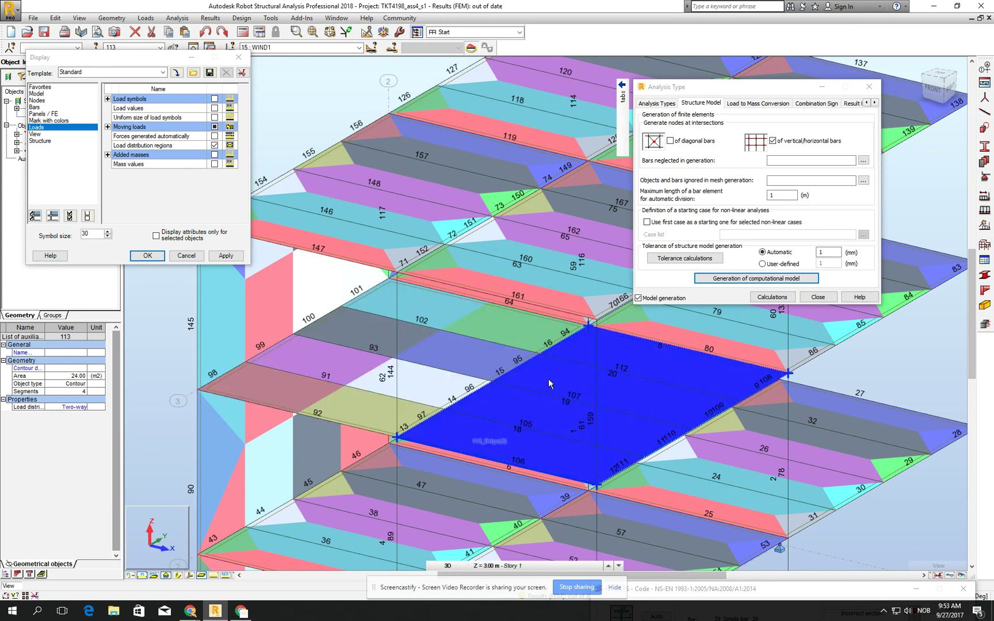
pyautogui.keyDown('ctrl'); pyautogui.click(555, 281); pyautogui.keyUp('ctrl')
pyautogui.keyDown('ctrl'); pyautogui.click(459, 231); pyautogui.keyUp('ctrl')
pyautogui.keyDown('ctrl'); pyautogui.click(507, 104); pyautogui.keyUp('ctrl')
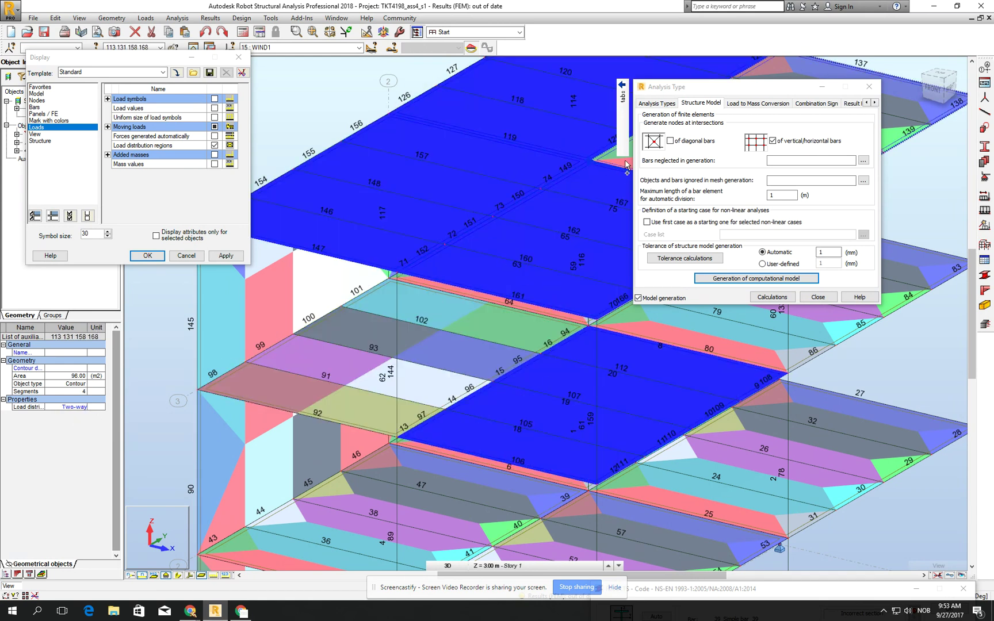
pyautogui.keyDown('ctrl'); pyautogui.click(920, 115); pyautogui.keyUp('ctrl')
pyautogui.scroll(-5, 550, 261)
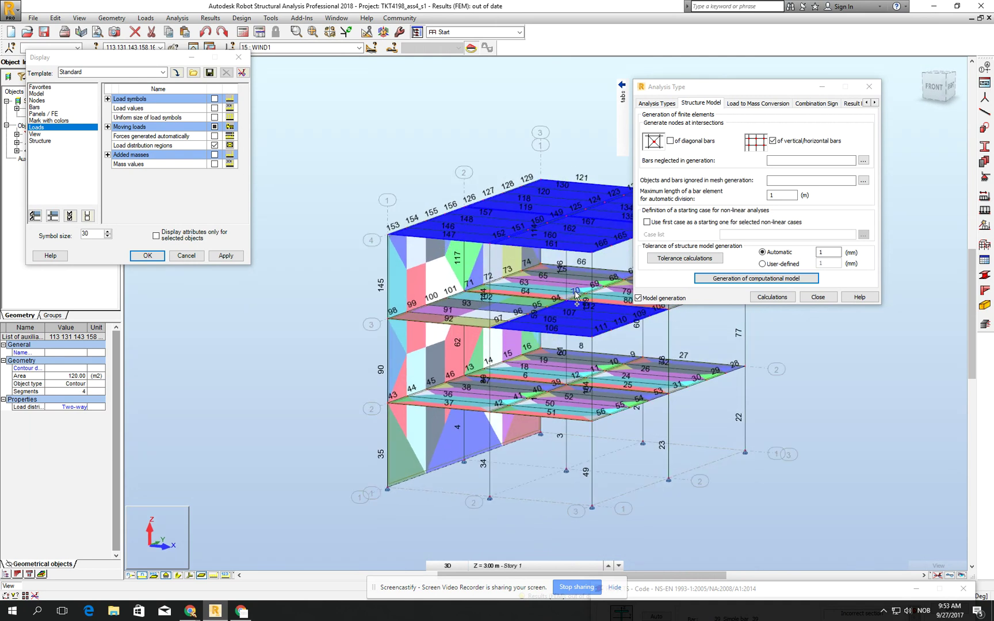
pyautogui.keyDown('ctrl'); pyautogui.click(595, 297); pyautogui.keyUp('ctrl')
pyautogui.keyDown('ctrl'); pyautogui.click(607, 299); pyautogui.keyUp('ctrl')
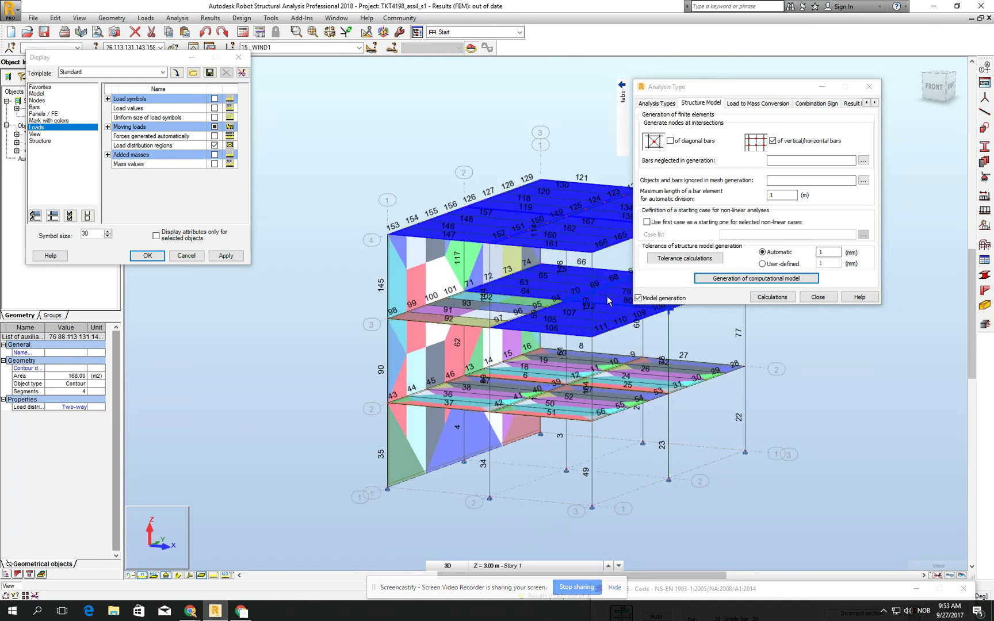
pyautogui.keyDown('ctrl'); pyautogui.click(642, 384); pyautogui.keyUp('ctrl')
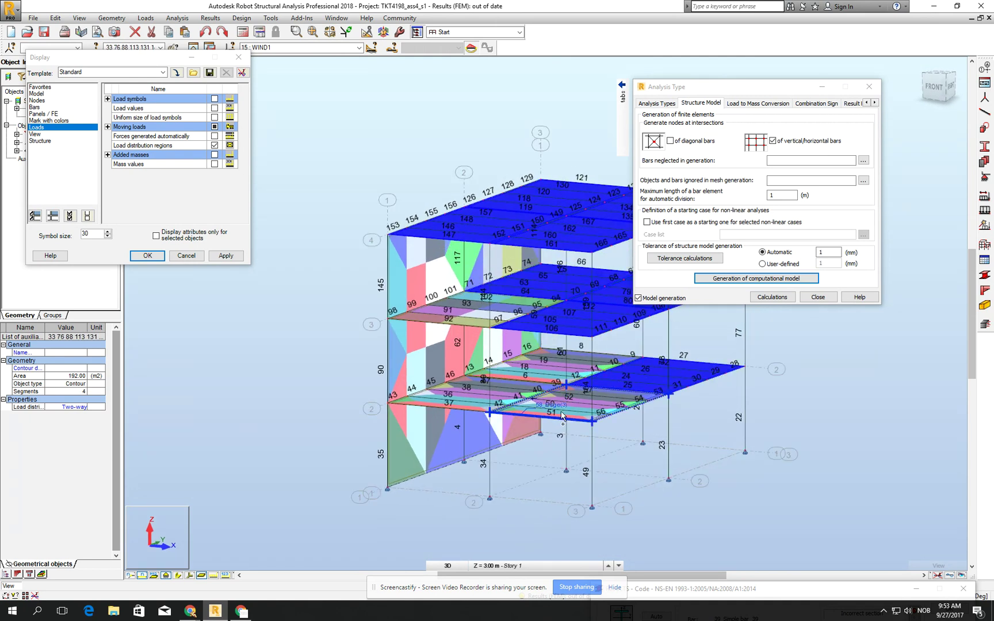
pyautogui.keyDown('ctrl'); pyautogui.click(552, 382); pyautogui.keyUp('ctrl')
pyautogui.keyDown('ctrl'); pyautogui.click(552, 381); pyautogui.keyUp('ctrl')
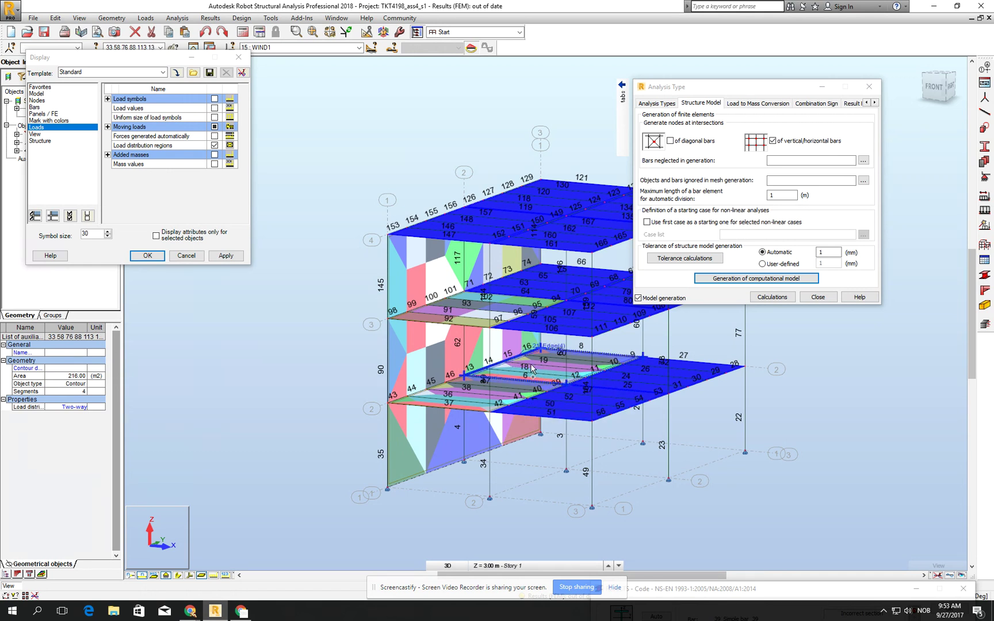
pyautogui.keyDown('ctrl'); pyautogui.click(479, 409); pyautogui.keyUp('ctrl')
# Set the selected panels to One-way Y distribution and regenerate the computational model
pyautogui.click(86, 407)
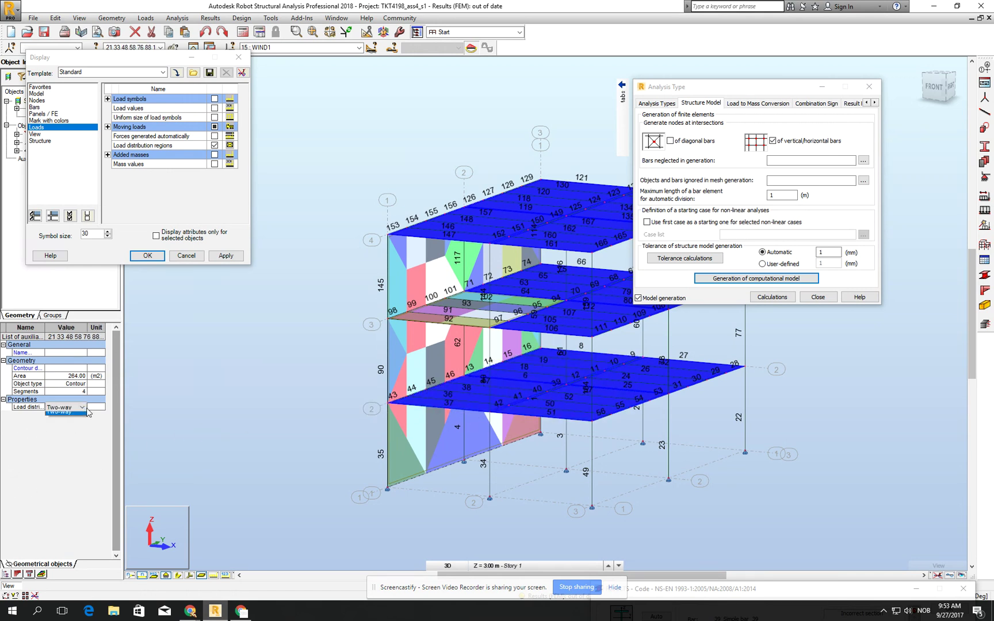
pyautogui.click(85, 407)
pyautogui.click(72, 431)
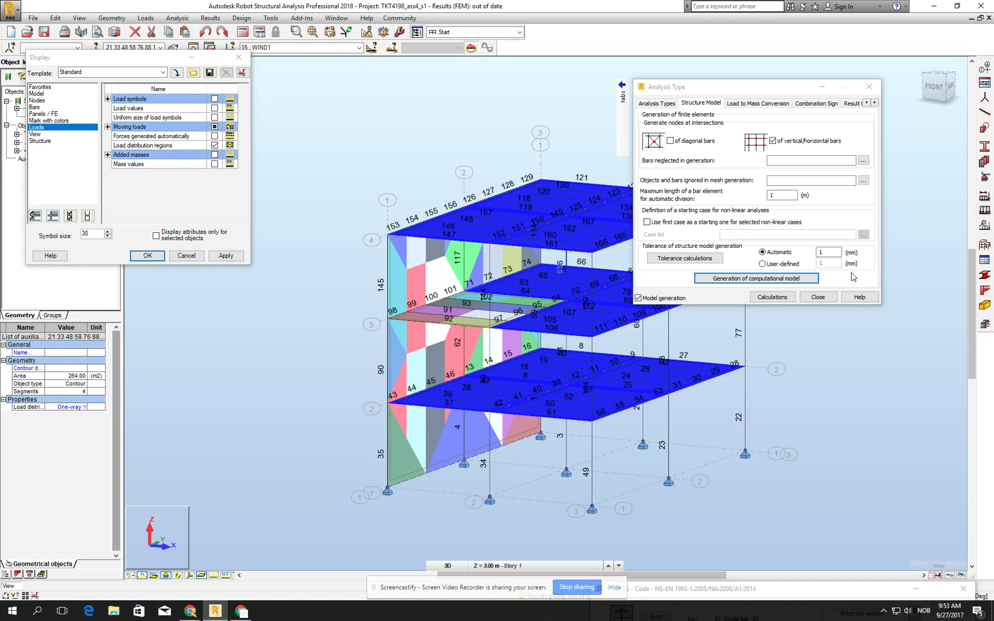
pyautogui.click(771, 284)
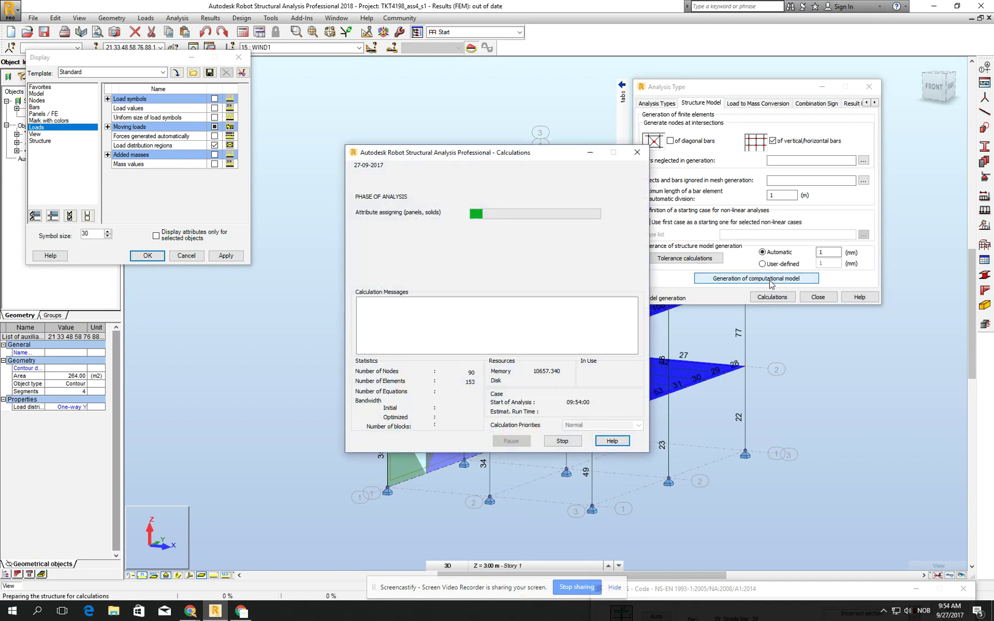
pyautogui.click(957, 180)
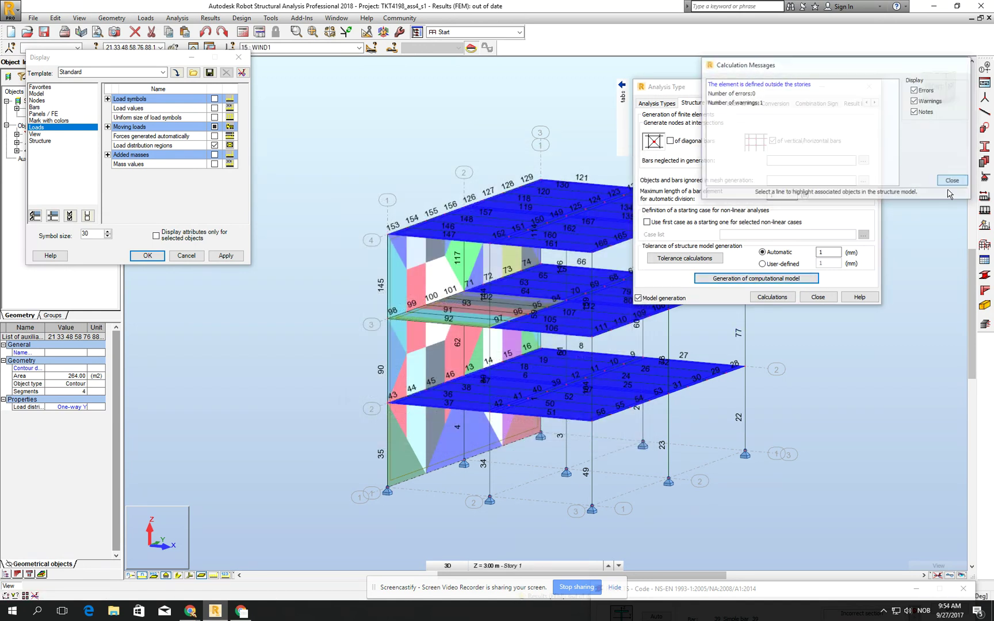
pyautogui.keyDown('shift'); pyautogui.moveTo(720, 431); pyautogui.dragTo(682, 412, button='middle'); pyautogui.keyUp('shift')
# Inspect bar 91's properties, then close the Analysis Type and Display dialogs
pyautogui.scroll(2, 681, 411)
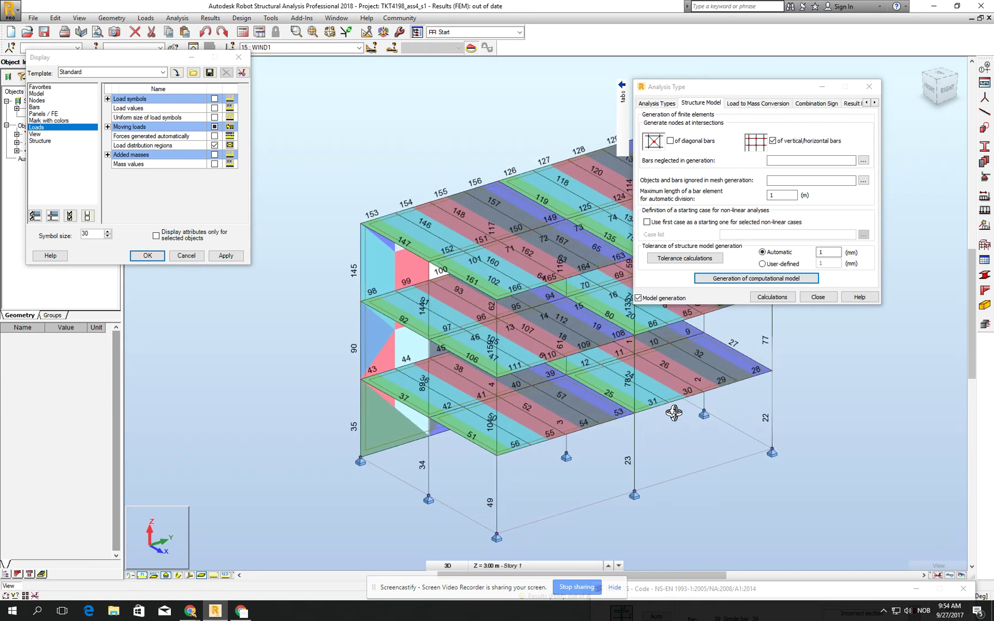
pyautogui.scroll(2, 561, 296)
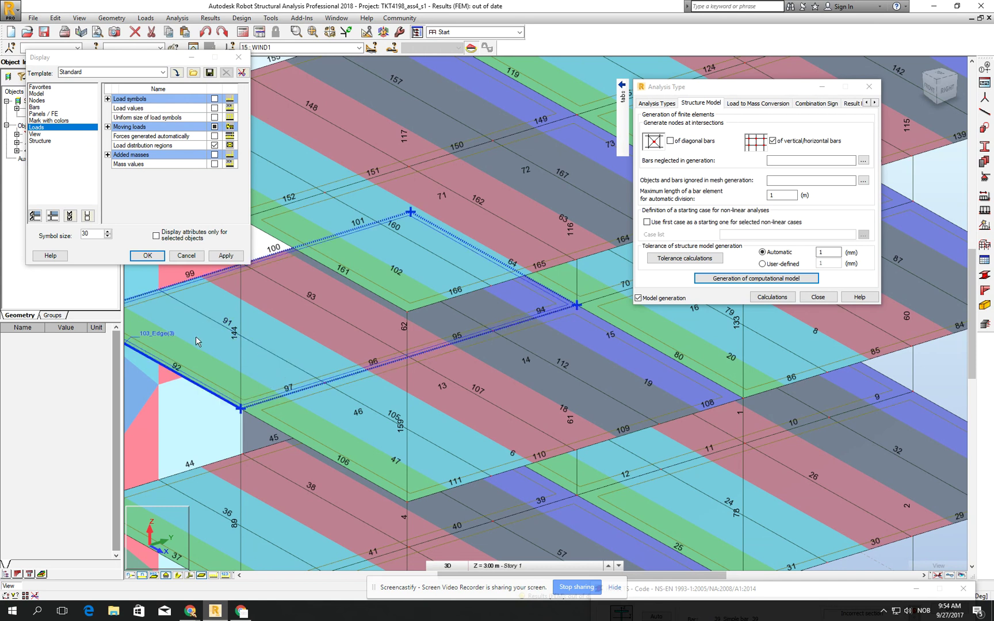
pyautogui.click(229, 331)
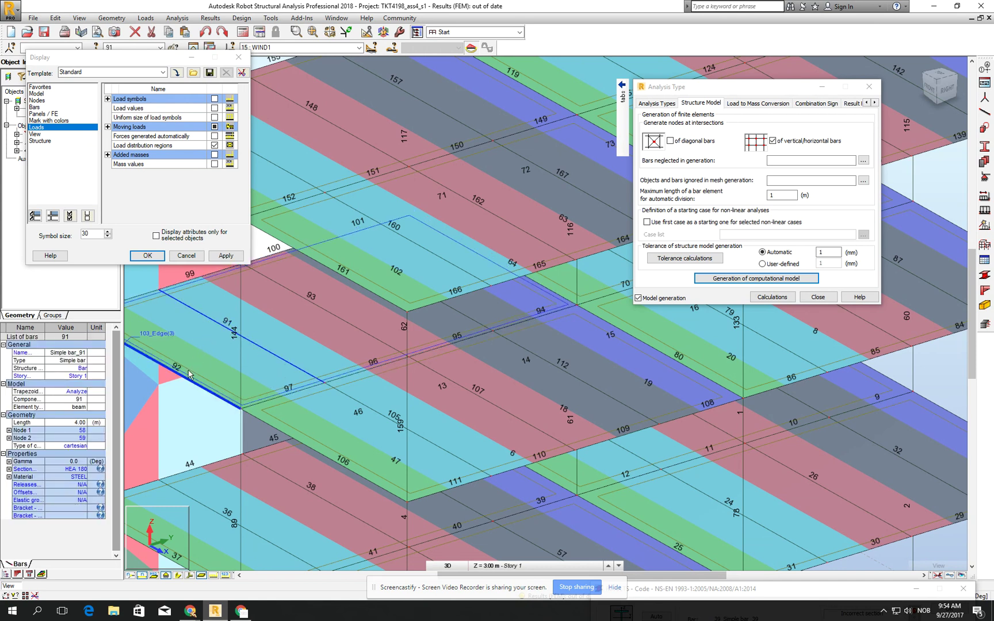
pyautogui.moveTo(374, 344); pyautogui.dragTo(456, 381, button='middle')
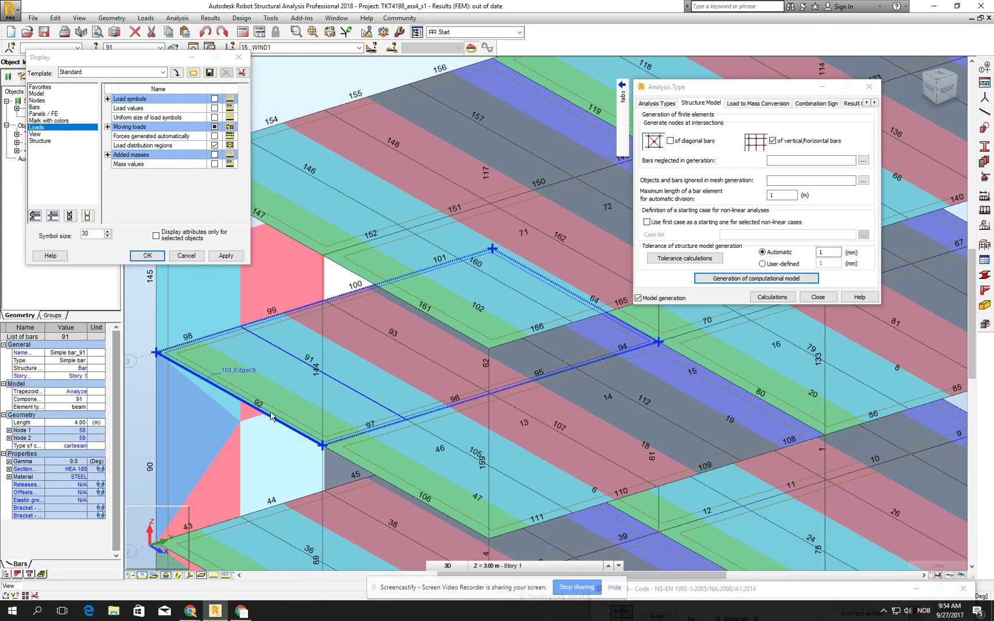
pyautogui.click(826, 298)
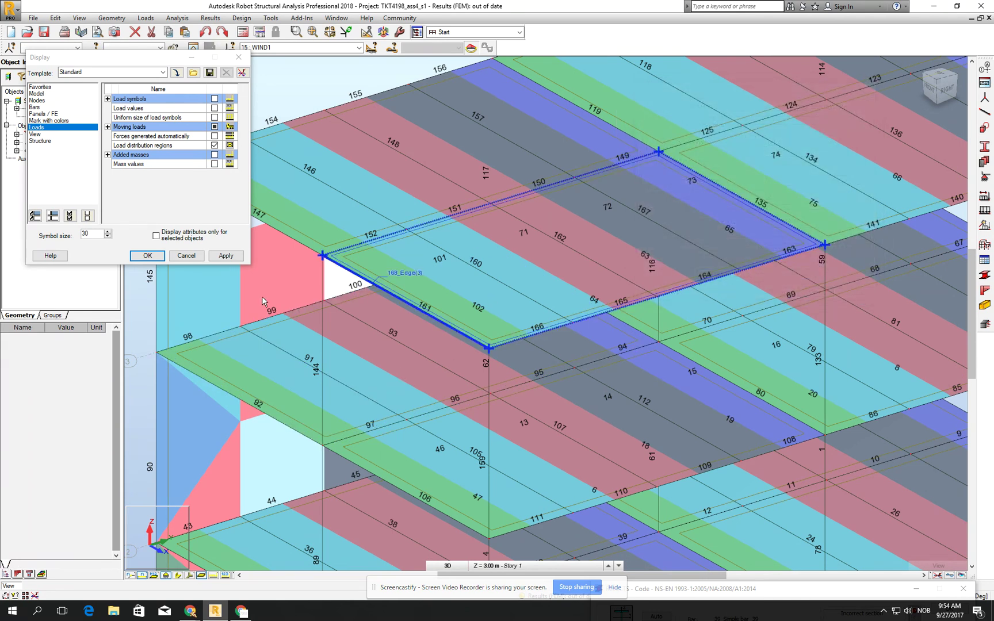
pyautogui.click(186, 255)
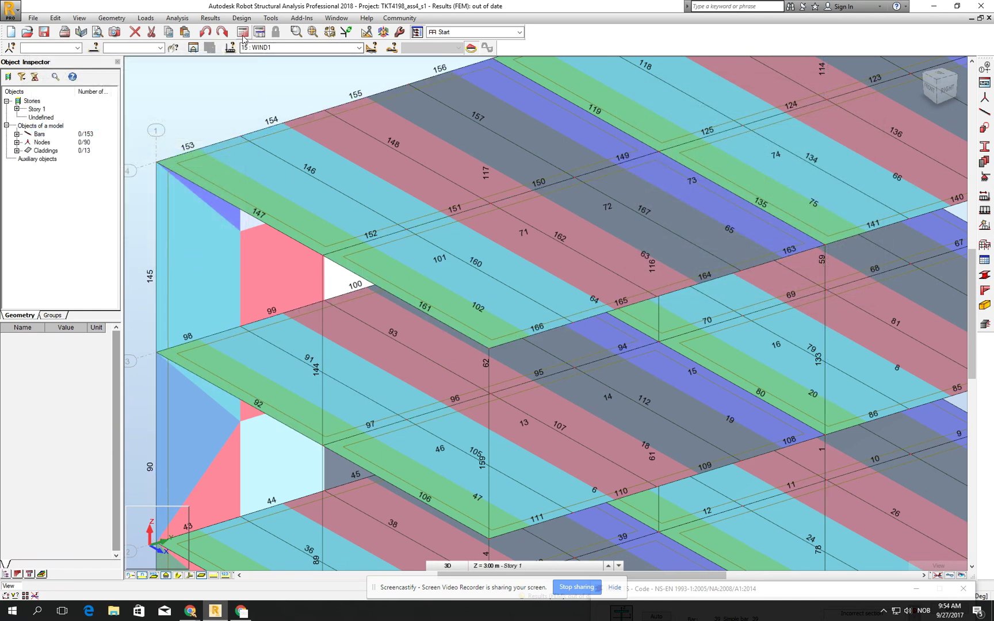
# Select the front wall cladding and toggle local axes display on and off
pyautogui.keyDown('shift'); pyautogui.moveTo(364, 356); pyautogui.dragTo(386, 345, button='middle'); pyautogui.keyUp('shift')
pyautogui.click(496, 313)
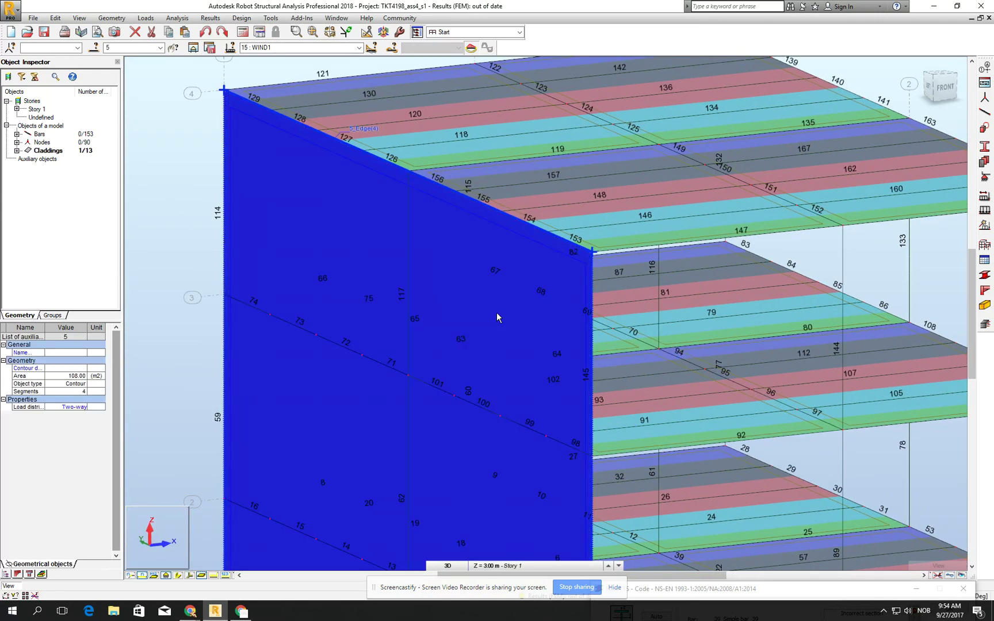
pyautogui.scroll(-4, 495, 310)
pyautogui.moveTo(455, 334); pyautogui.dragTo(436, 335, button='middle')
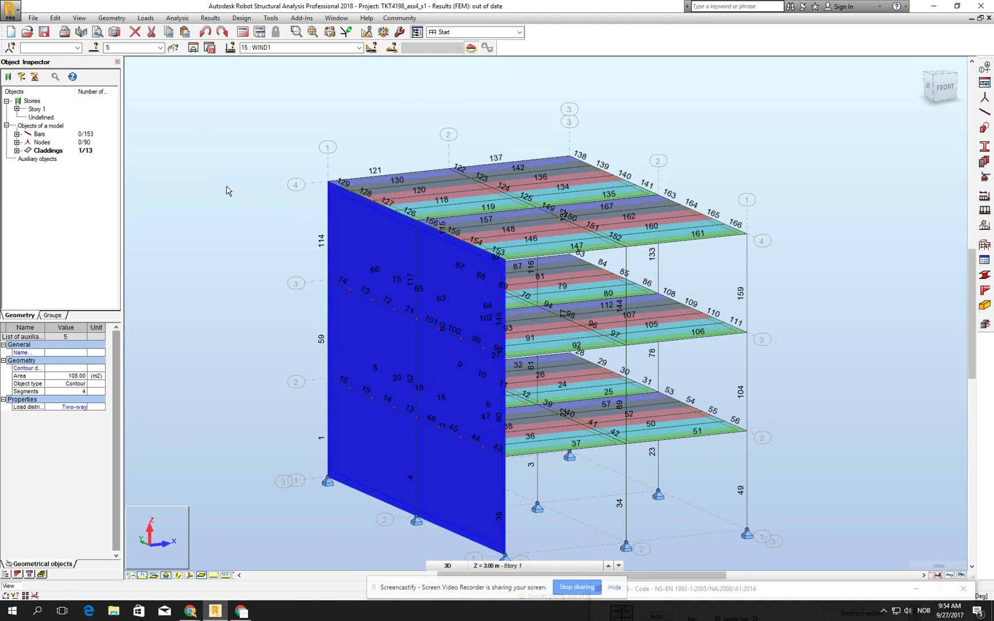
pyautogui.click(82, 407)
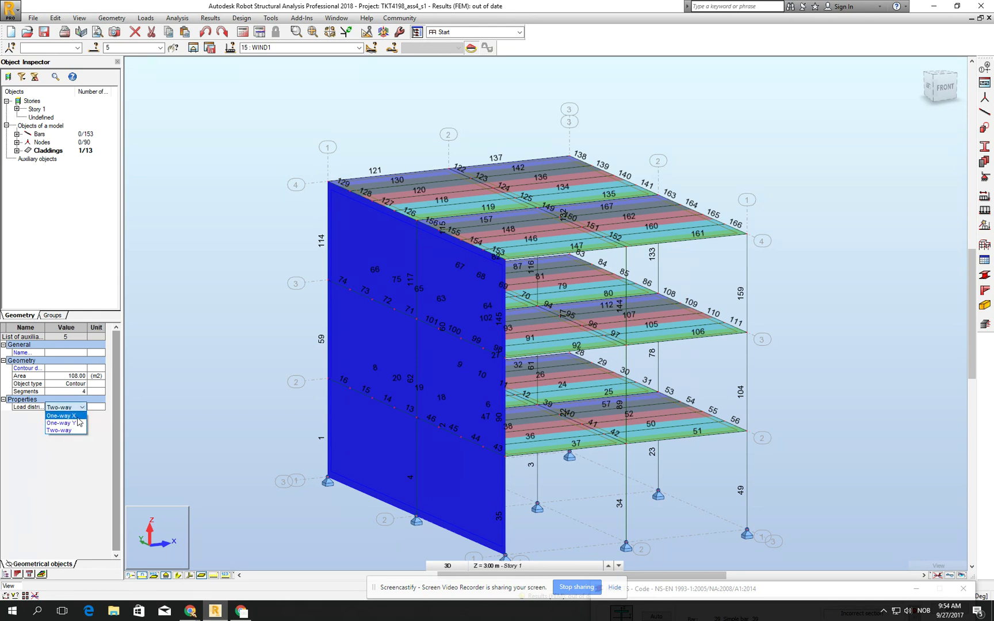
pyautogui.click(186, 578)
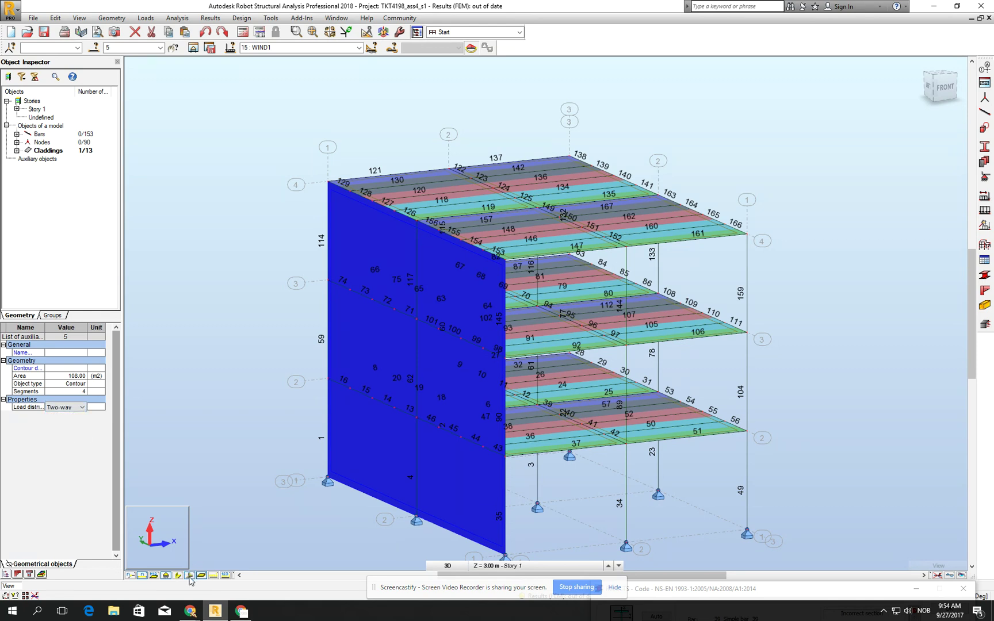
pyautogui.click(189, 576)
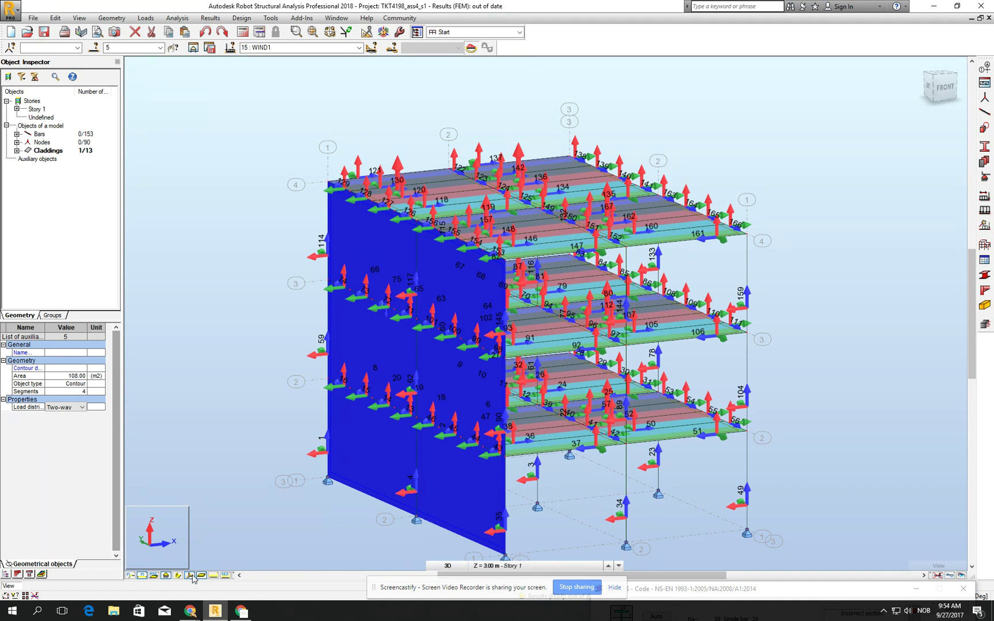
pyautogui.moveTo(437, 373); pyautogui.dragTo(479, 355, button='middle')
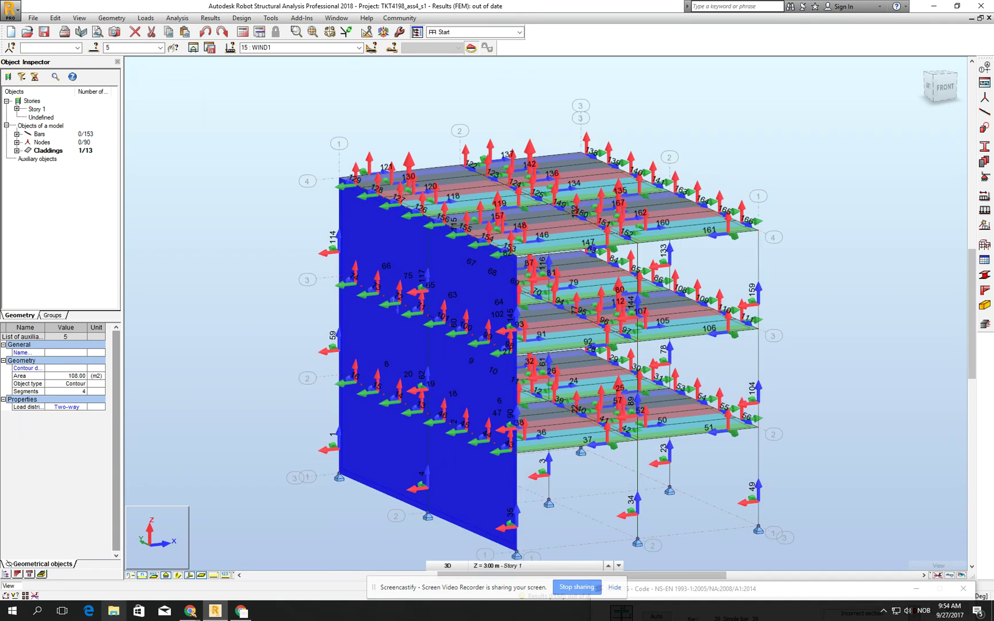
pyautogui.click(189, 576)
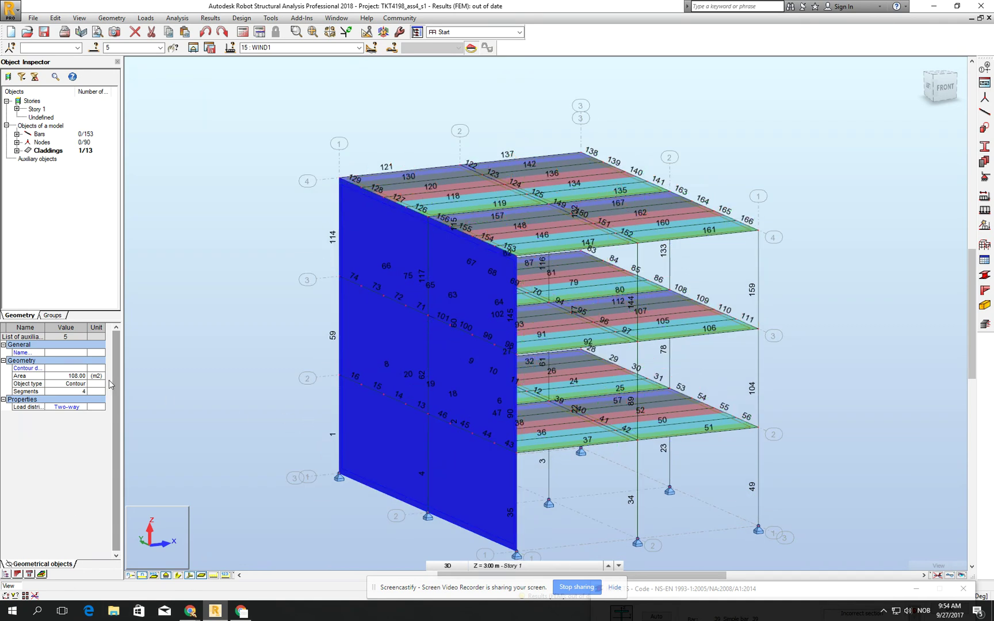
# Give the wall cladding One-way X load distribution and open the Structure Model settings
pyautogui.click(76, 409)
pyautogui.click(64, 425)
pyautogui.click(235, 250)
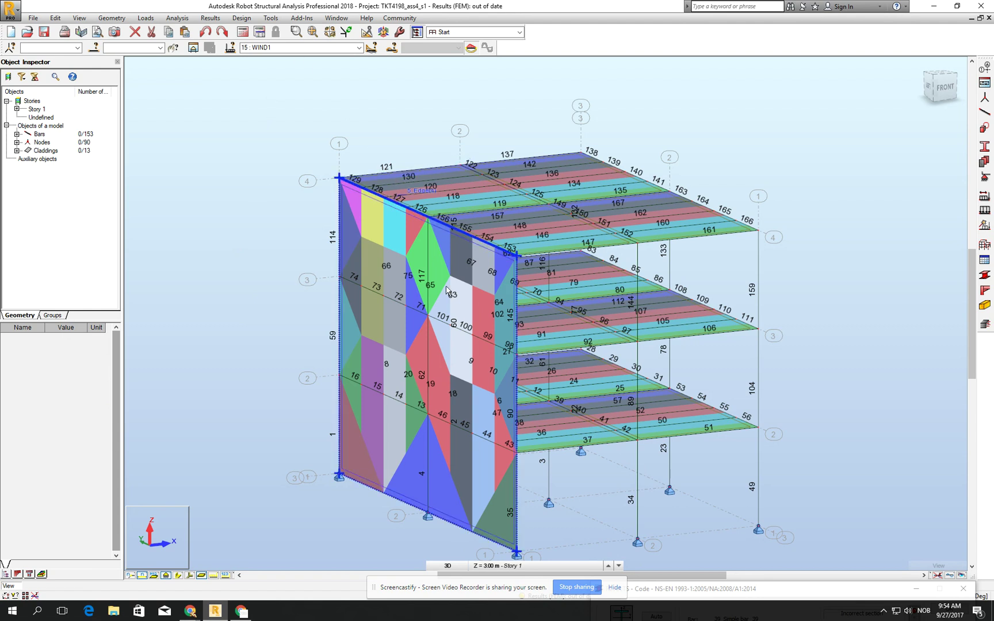
pyautogui.click(248, 33)
pyautogui.click(699, 103)
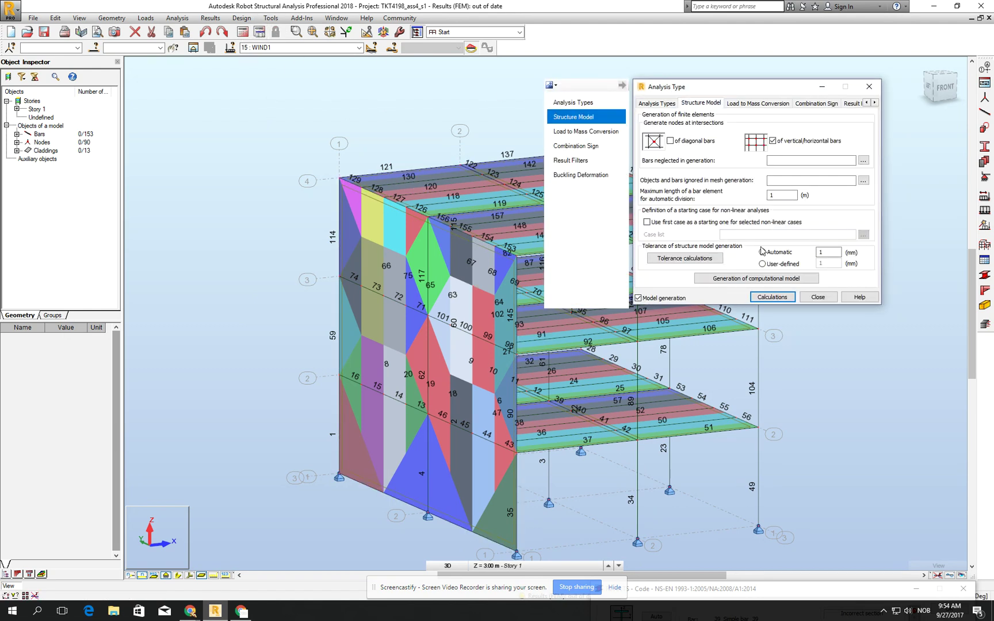
# Generate the computational model, then set the front wall cladding to One-way Y distribution
pyautogui.click(772, 297)
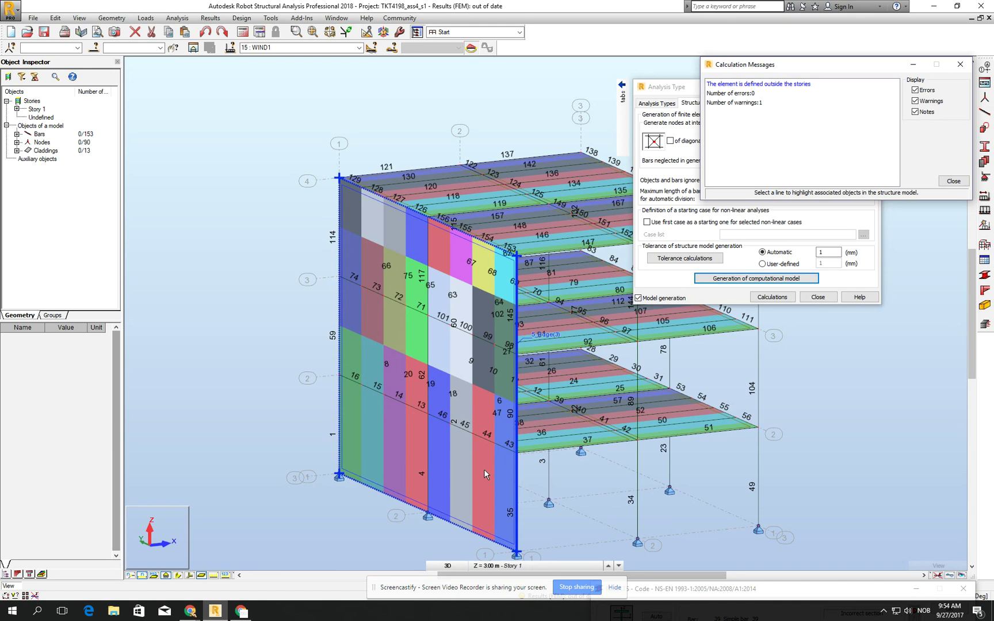
pyautogui.click(826, 296)
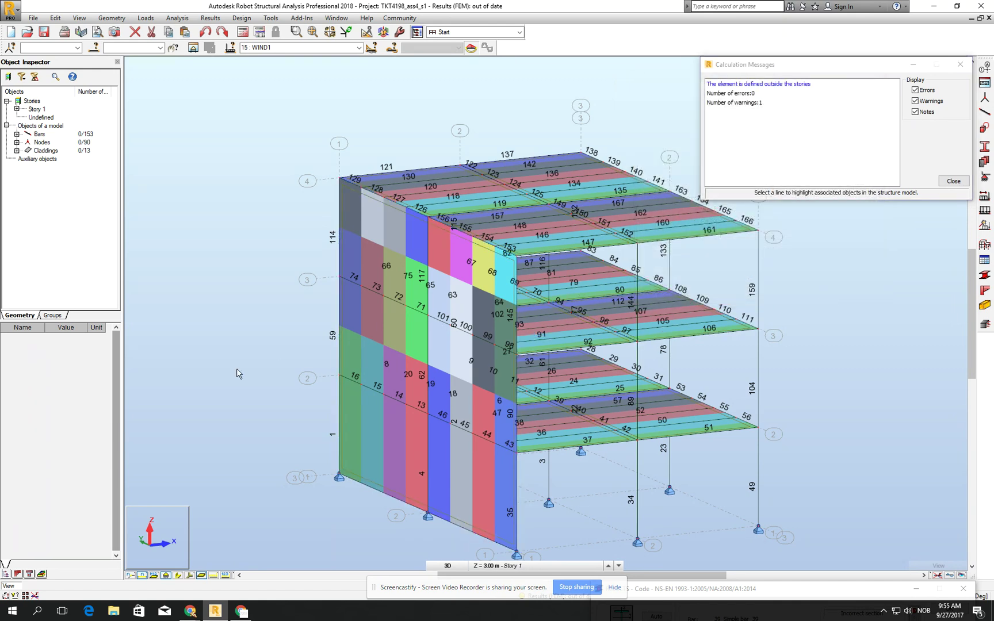
pyautogui.click(347, 441)
pyautogui.click(81, 409)
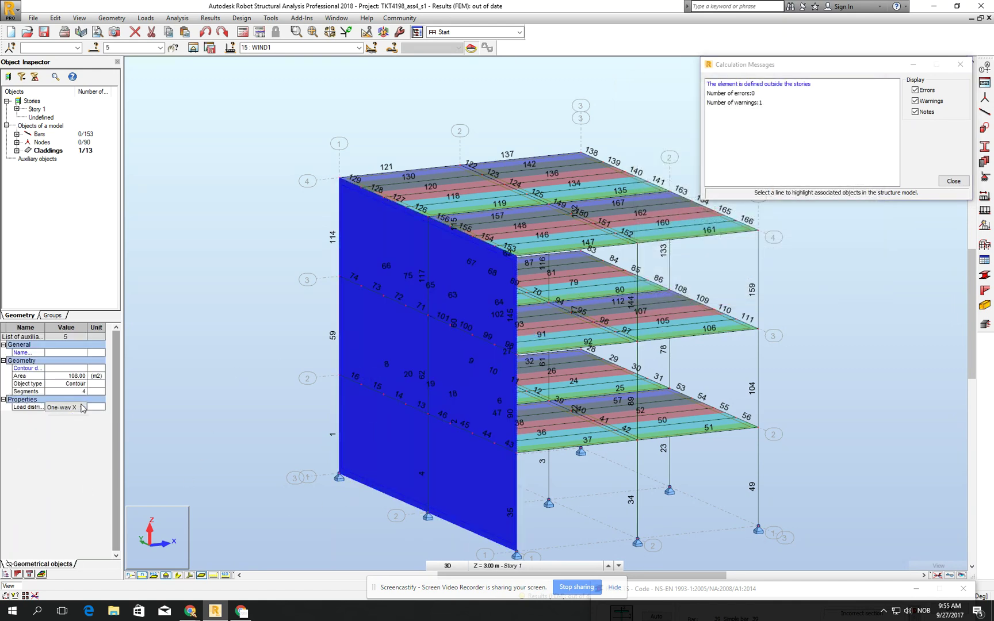
pyautogui.click(82, 407)
pyautogui.click(75, 424)
pyautogui.press('Escape')
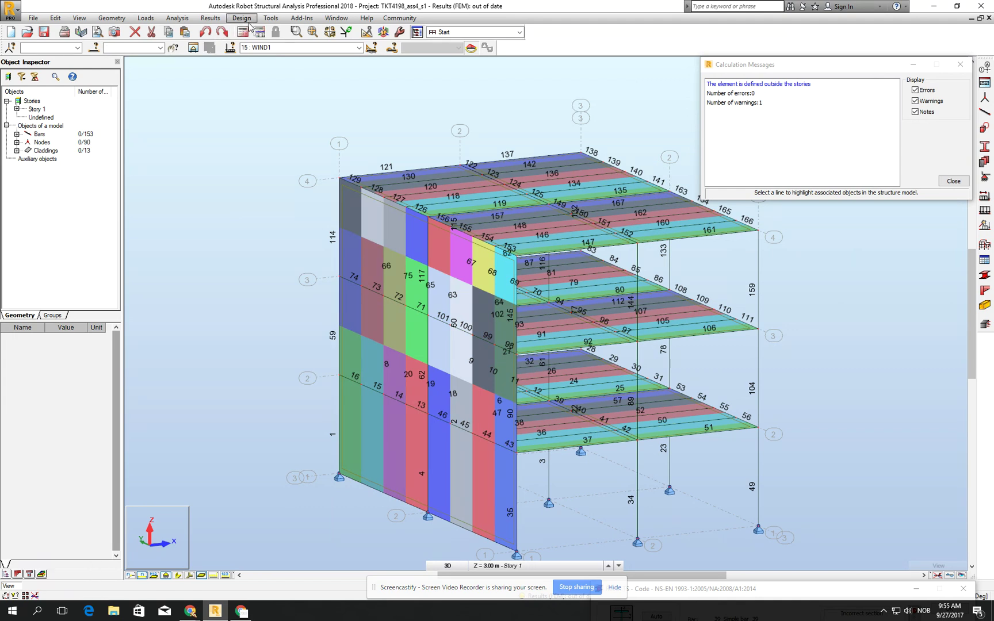
# Regenerate the computational model and run the structural calculations
pyautogui.click(259, 31)
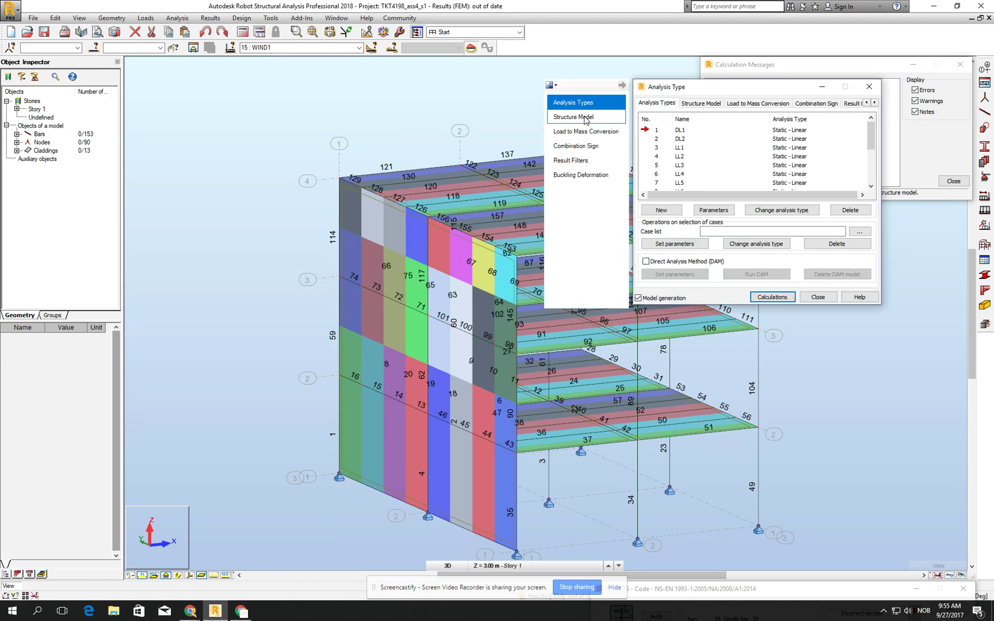
pyautogui.click(700, 103)
pyautogui.click(752, 280)
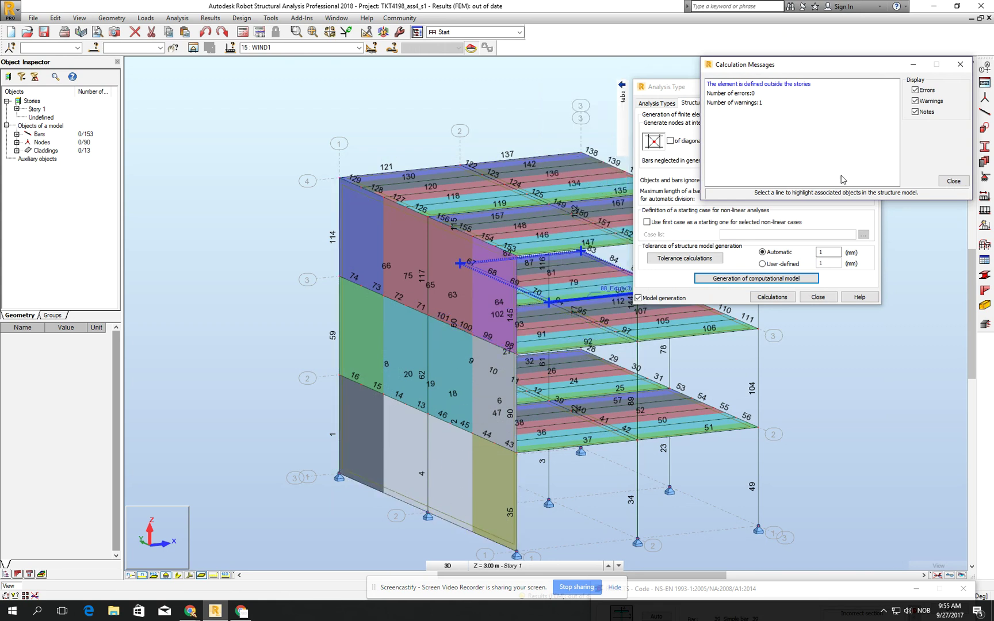
pyautogui.click(946, 182)
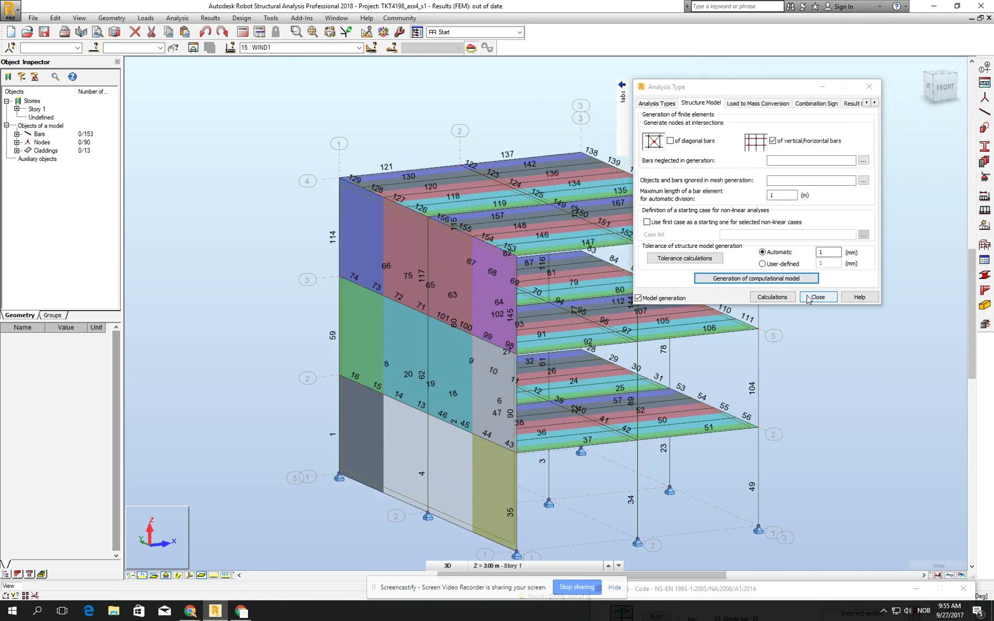
pyautogui.click(817, 297)
pyautogui.click(259, 32)
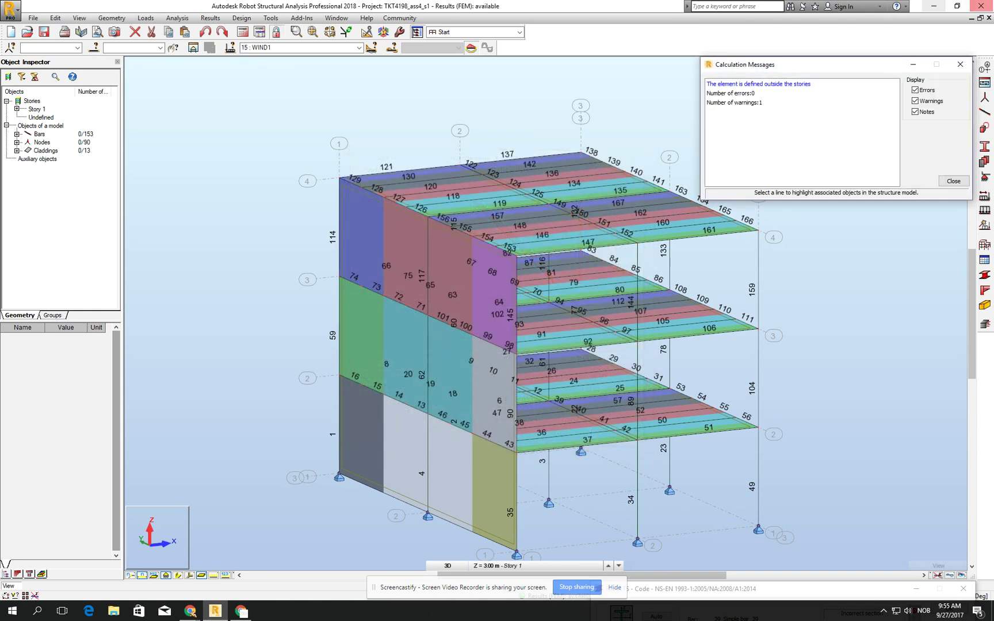
pyautogui.click(954, 182)
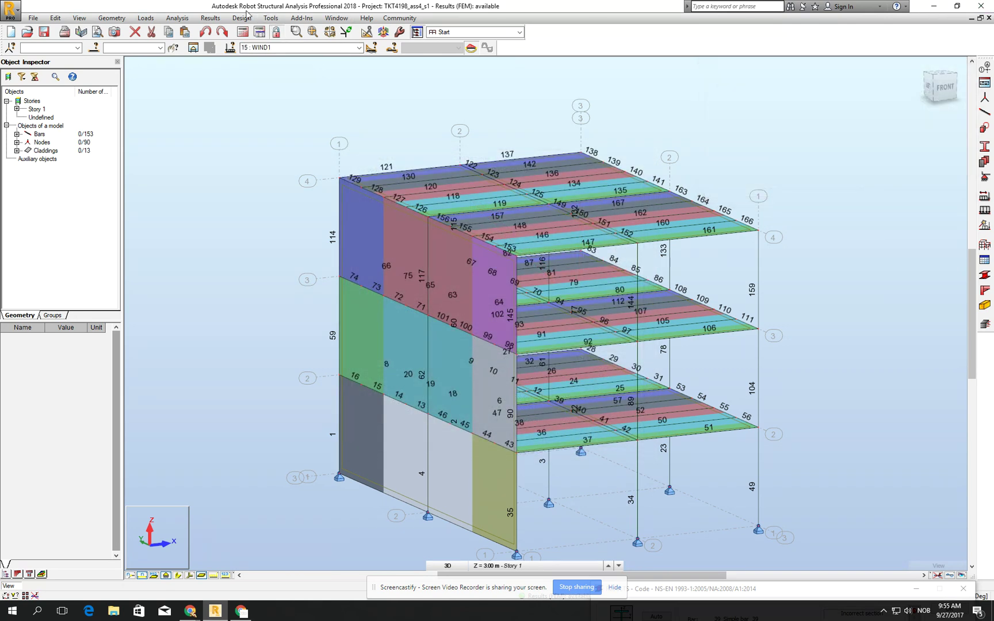
# Run steel member verification from the Design menu
pyautogui.click(246, 13)
pyautogui.click(259, 29)
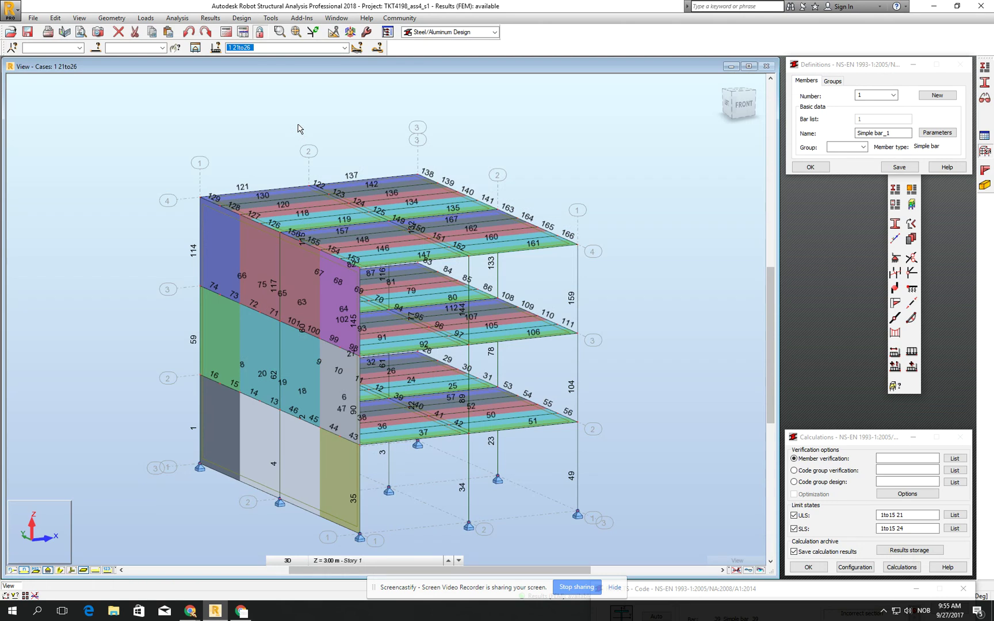
pyautogui.click(901, 568)
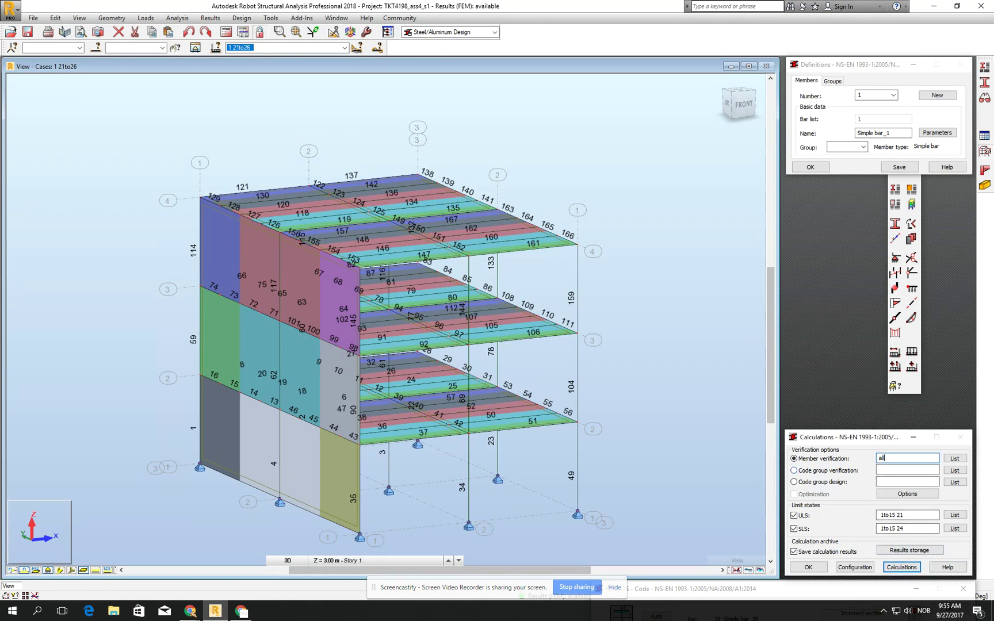
pyautogui.click(902, 569)
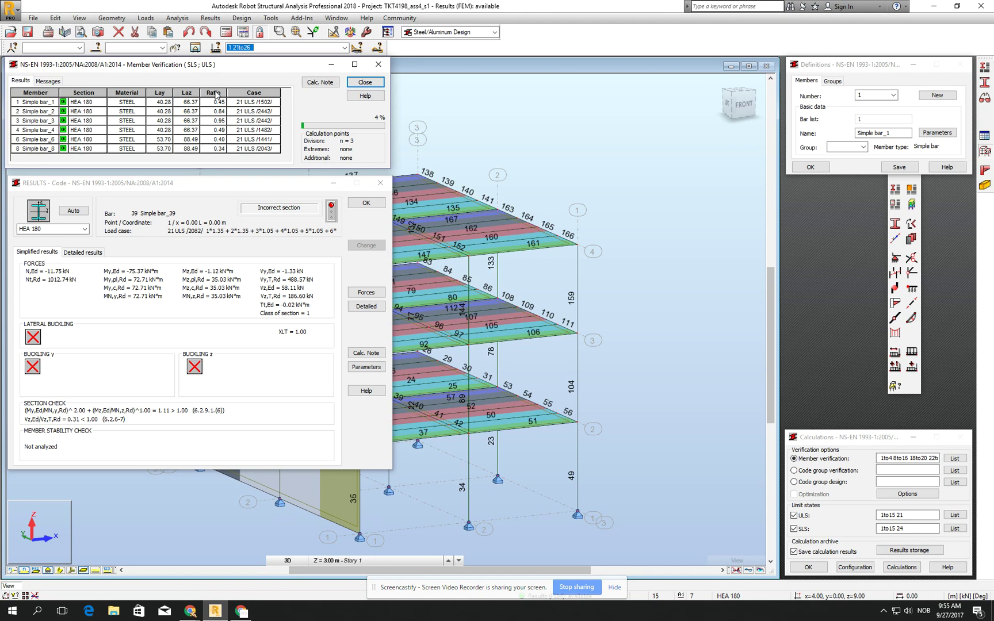
# Enlarge the verification table to show every member, bars 12 and 39 failing at 1.09, then close it
pyautogui.click(380, 184)
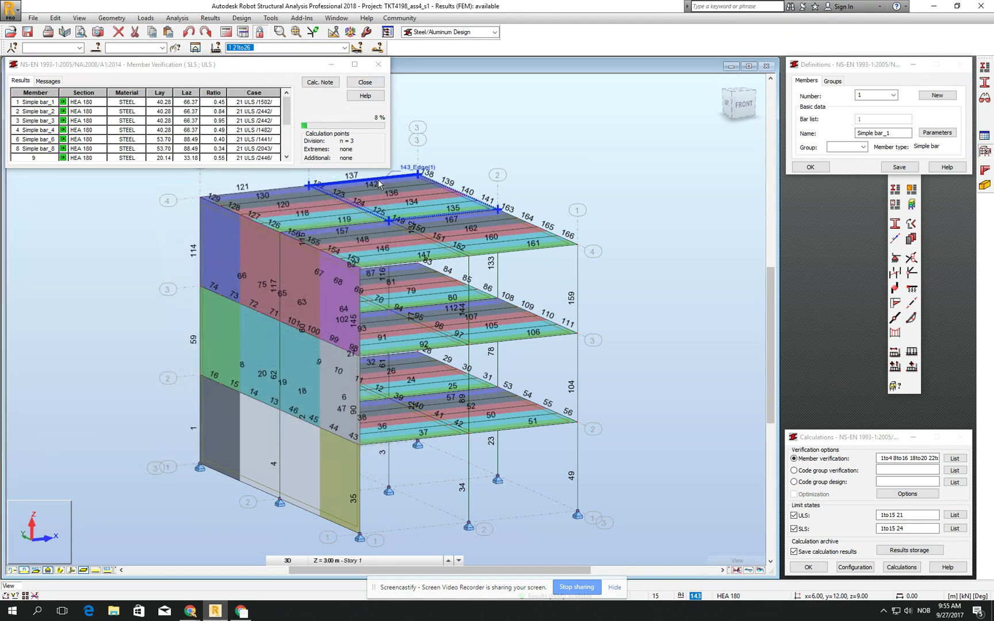
pyautogui.moveTo(262, 170); pyautogui.dragTo(216, 528)
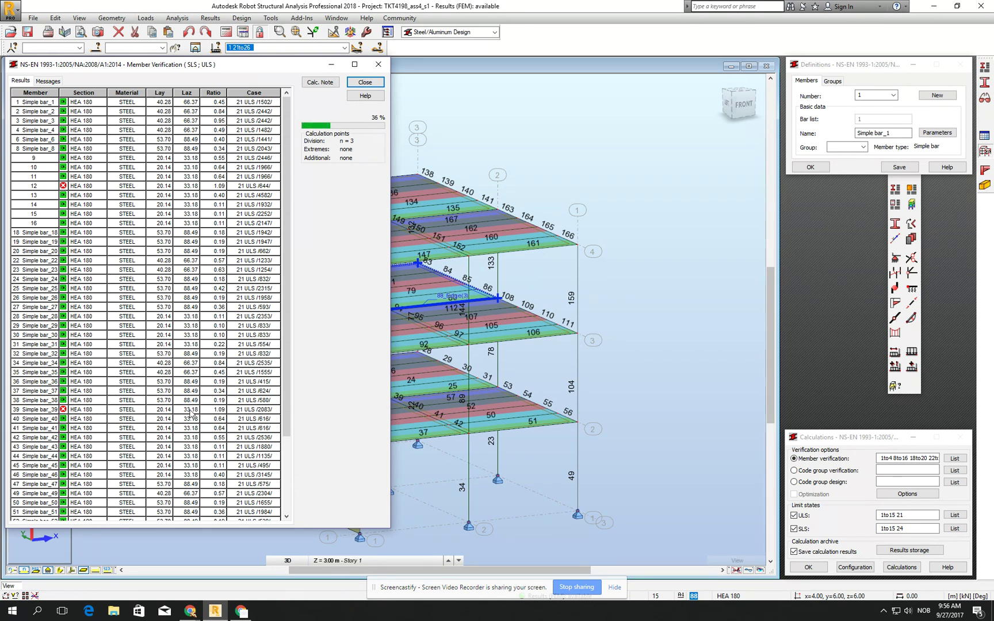
pyautogui.click(366, 82)
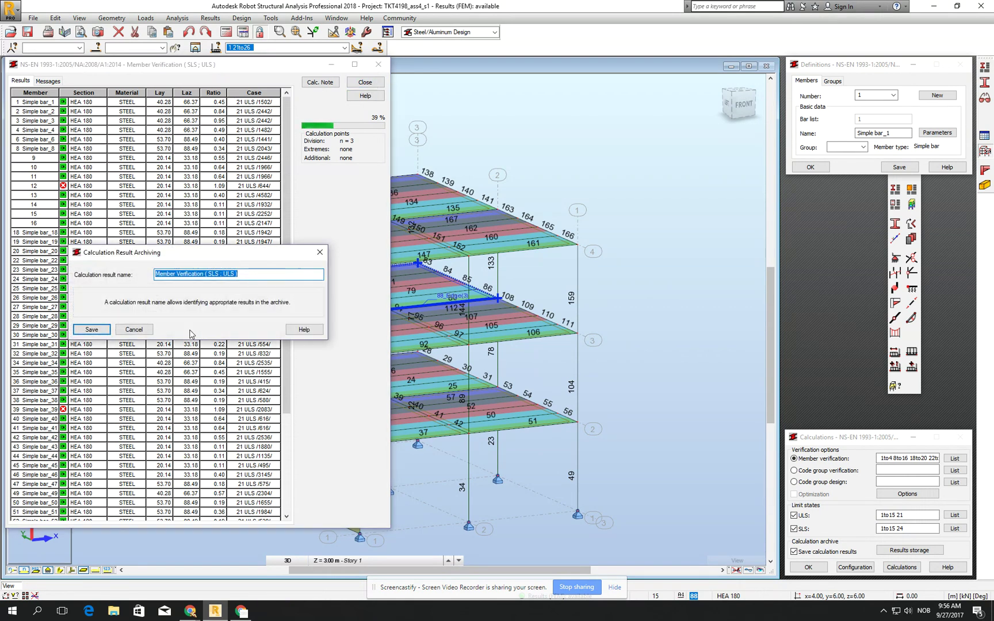
# Discard the verification results without archiving and view the 3-D frame from the top-front
pyautogui.click(136, 329)
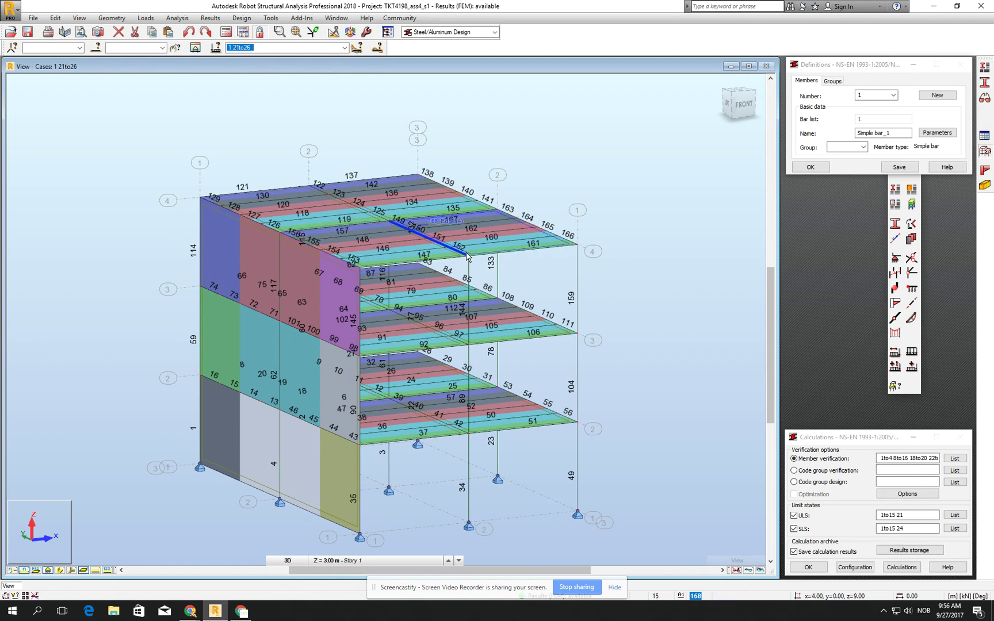
pyautogui.keyDown('shift'); pyautogui.moveTo(391, 221); pyautogui.dragTo(357, 305, button='middle'); pyautogui.keyUp('shift')
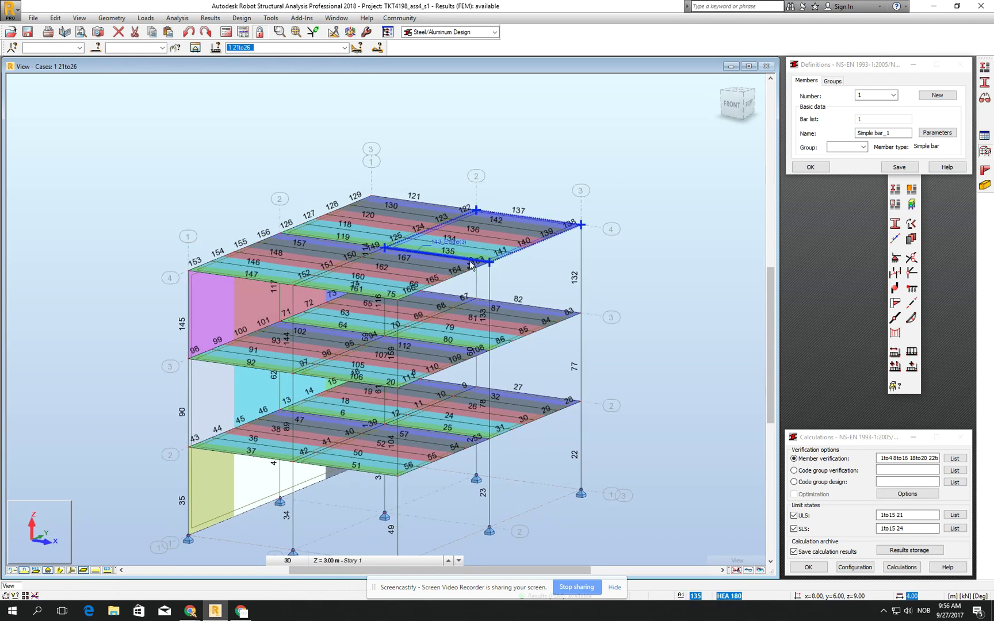
pyautogui.scroll(5, 437, 332)
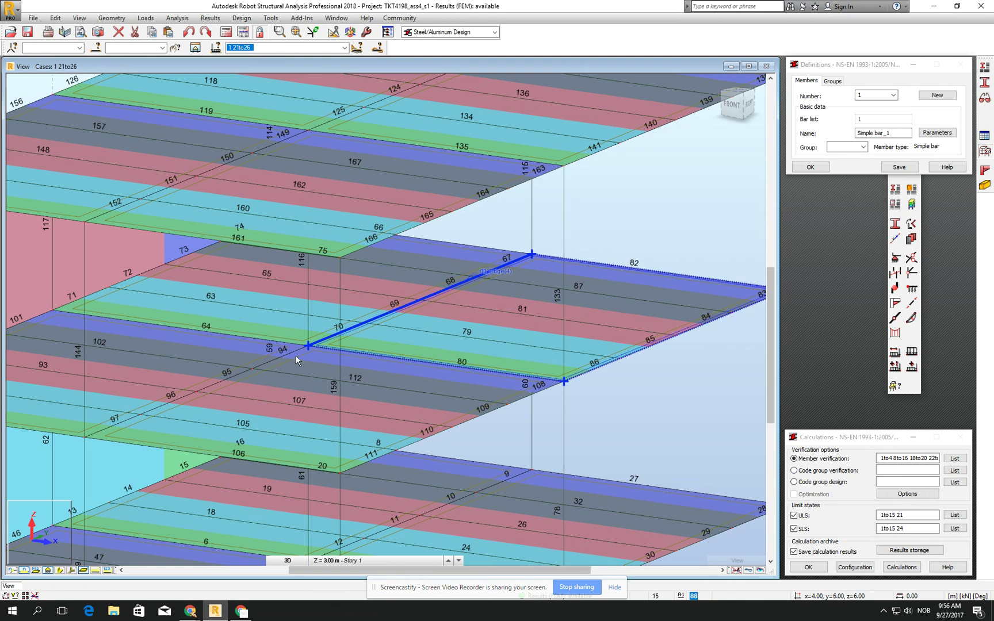
pyautogui.scroll(-5, 707, 189)
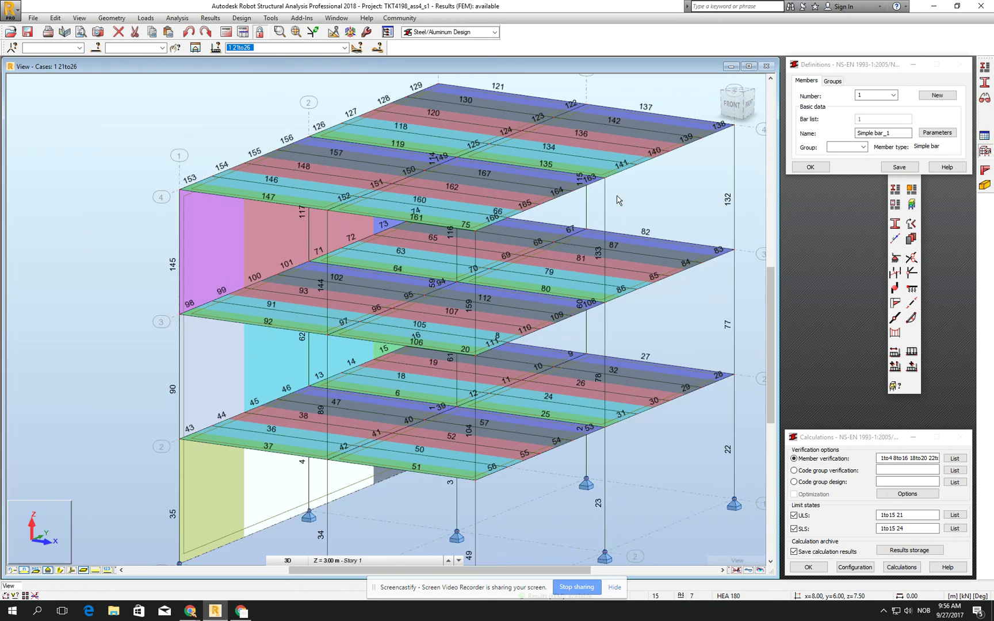
pyautogui.scroll(3, 347, 186)
pyautogui.scroll(-5, 373, 138)
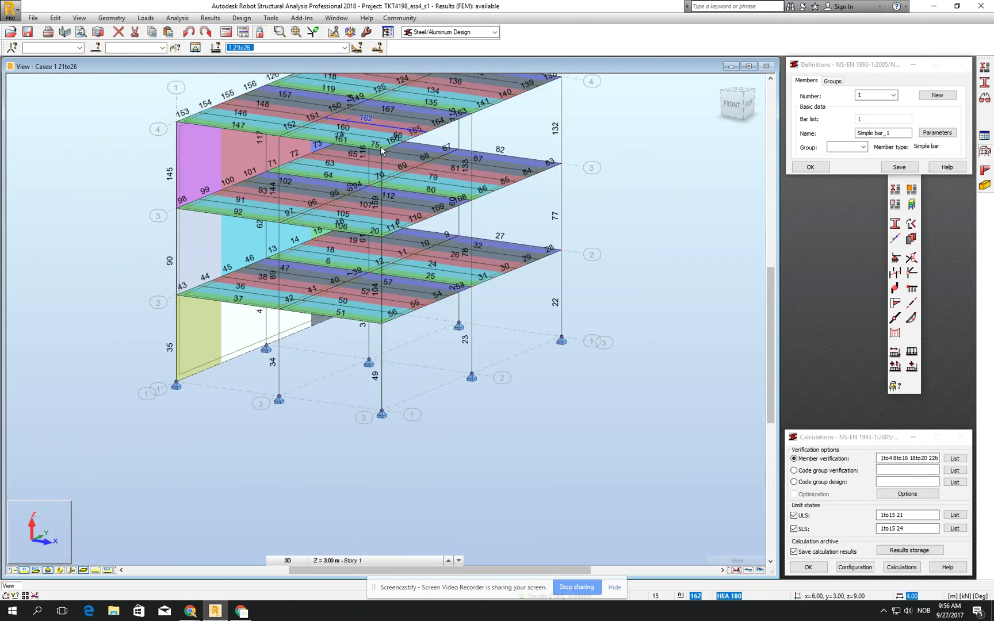
pyautogui.scroll(2, 345, 173)
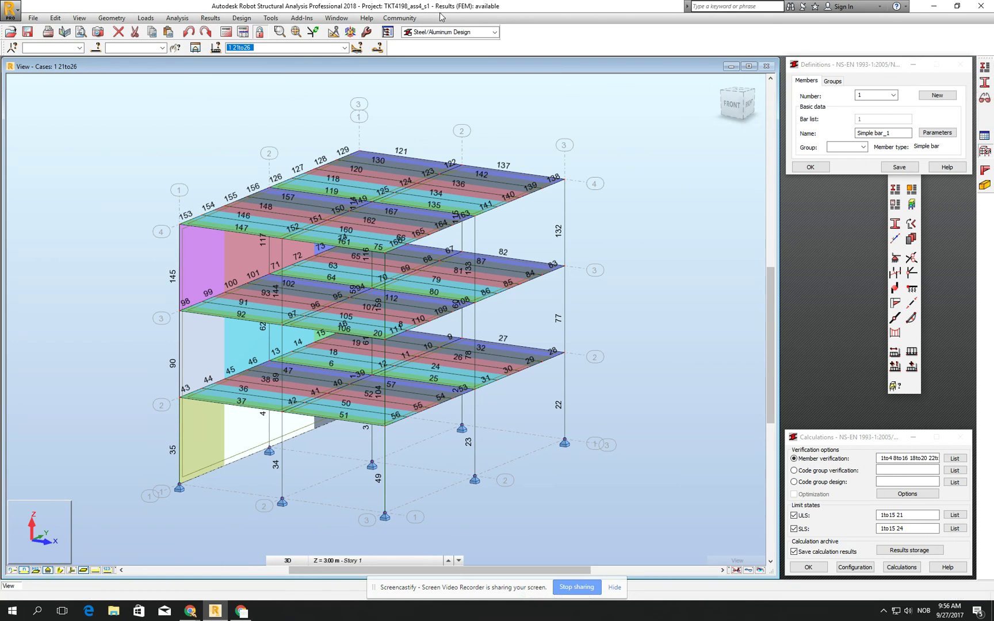
# Leave the screen layout unchanged and bring up the project's bar Sections list
pyautogui.click(470, 33)
pyautogui.click(470, 33)
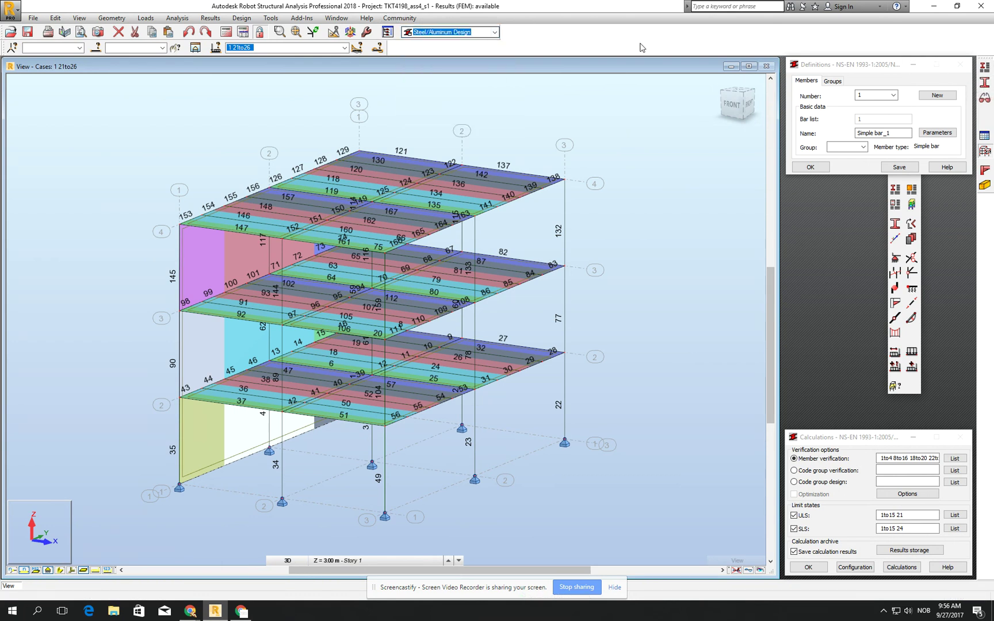
pyautogui.click(984, 82)
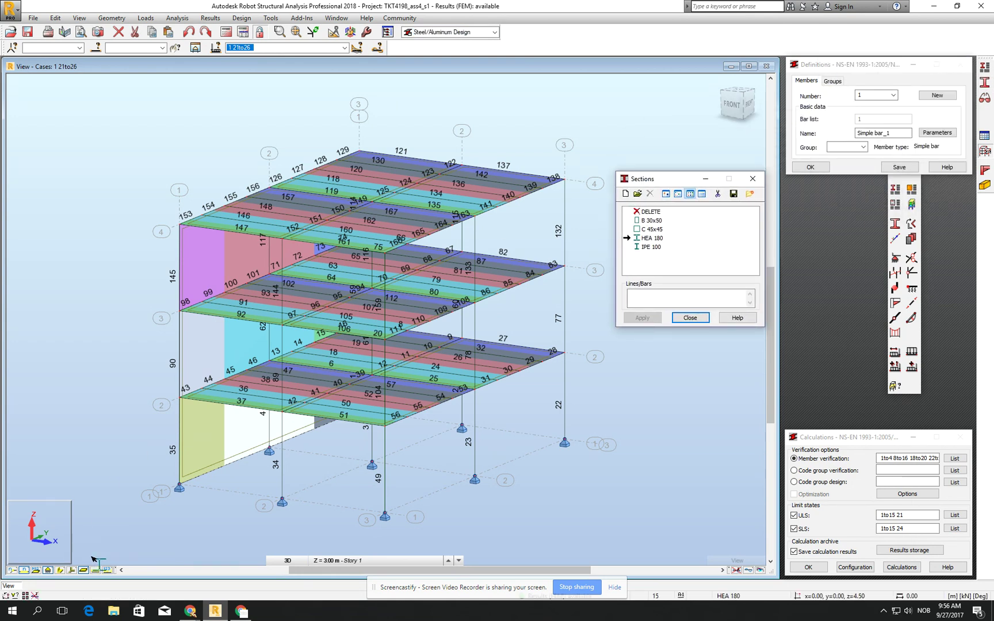
# Turn off Load distribution regions under Loads in the Display settings, leaving slabs plain grey
pyautogui.click(22, 597)
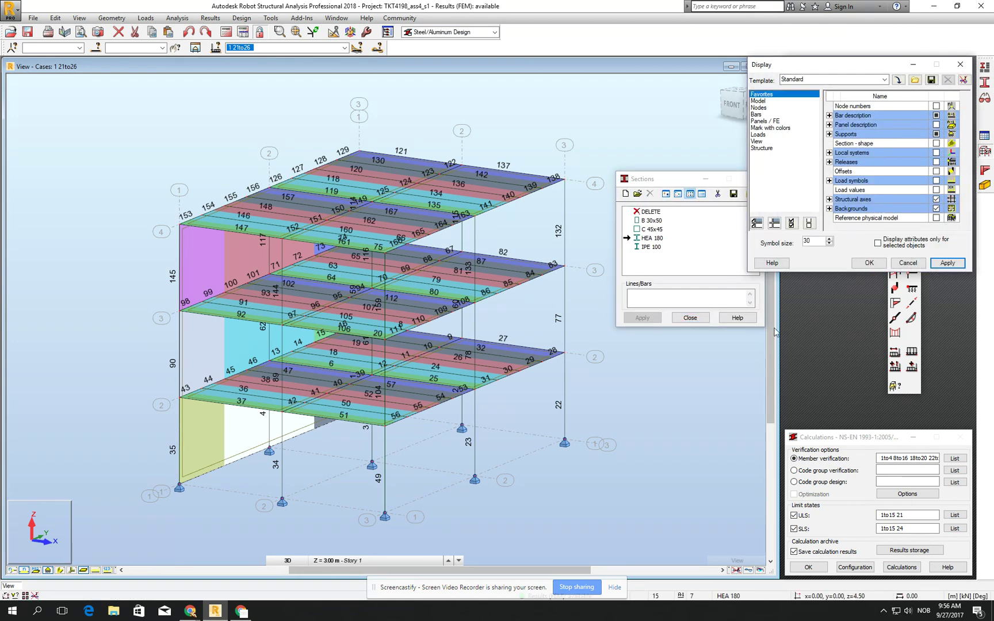
pyautogui.click(759, 134)
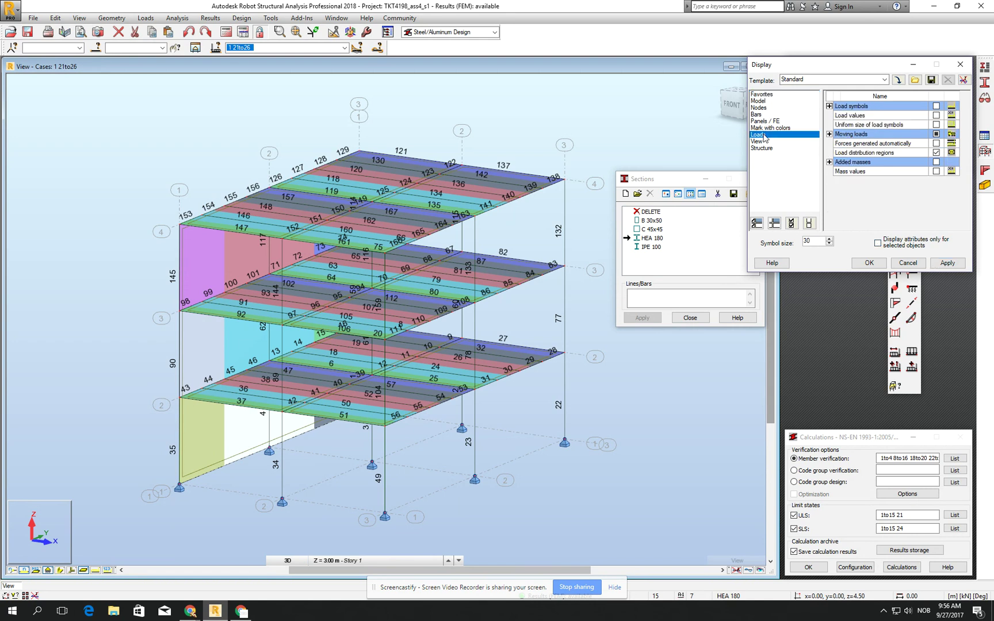
pyautogui.click(937, 152)
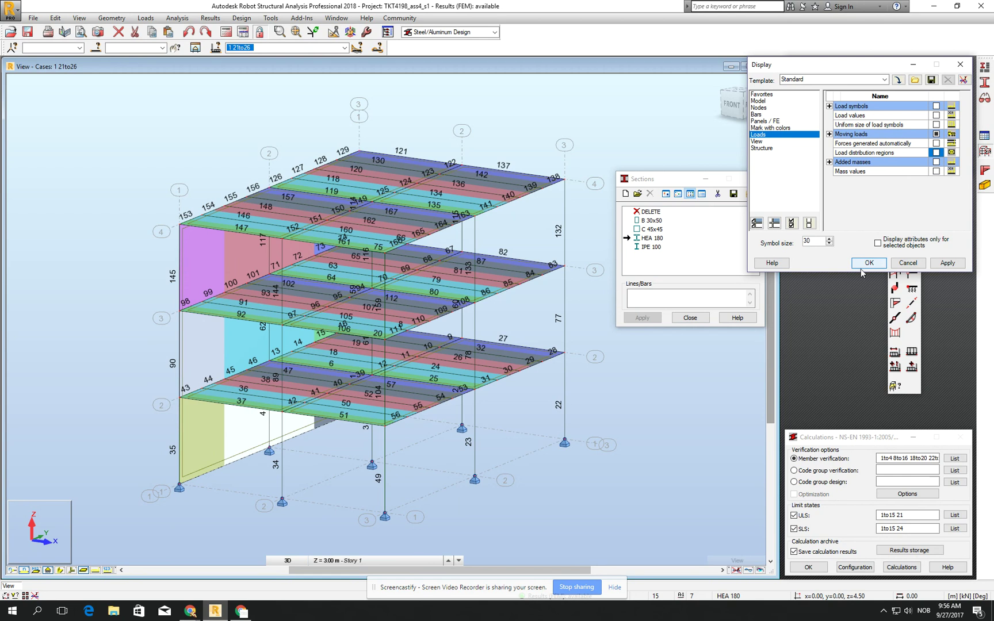
pyautogui.click(869, 263)
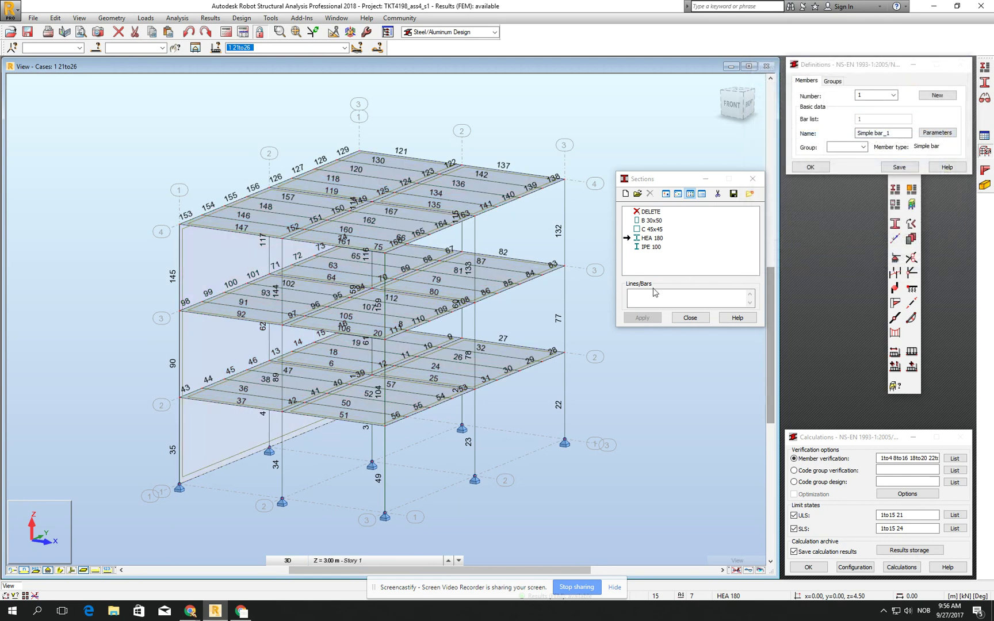
# Hide the bar numbers and display bars with their real section shapes
pyautogui.click(27, 571)
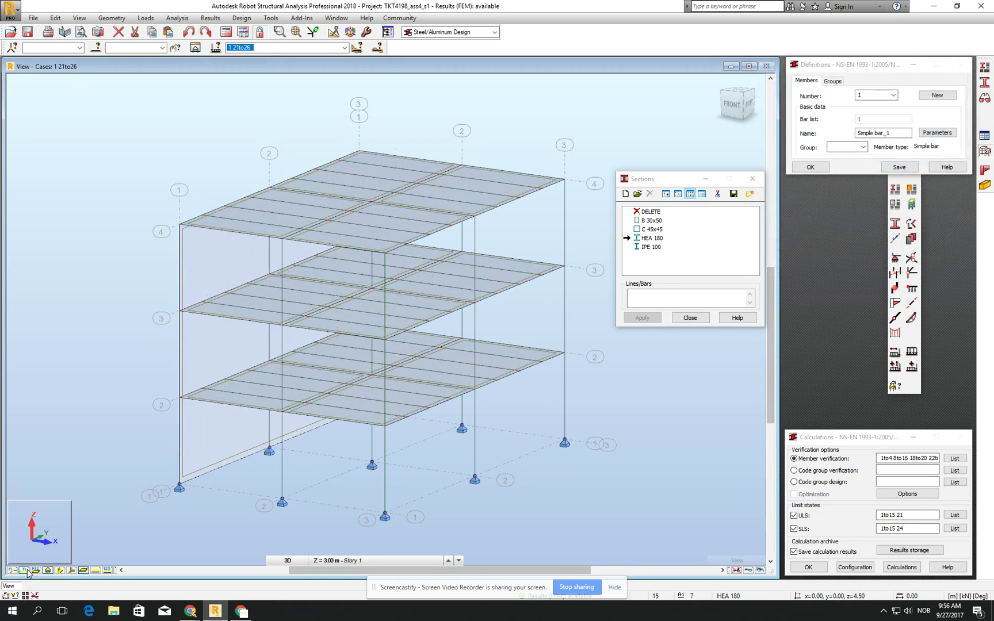
pyautogui.click(84, 571)
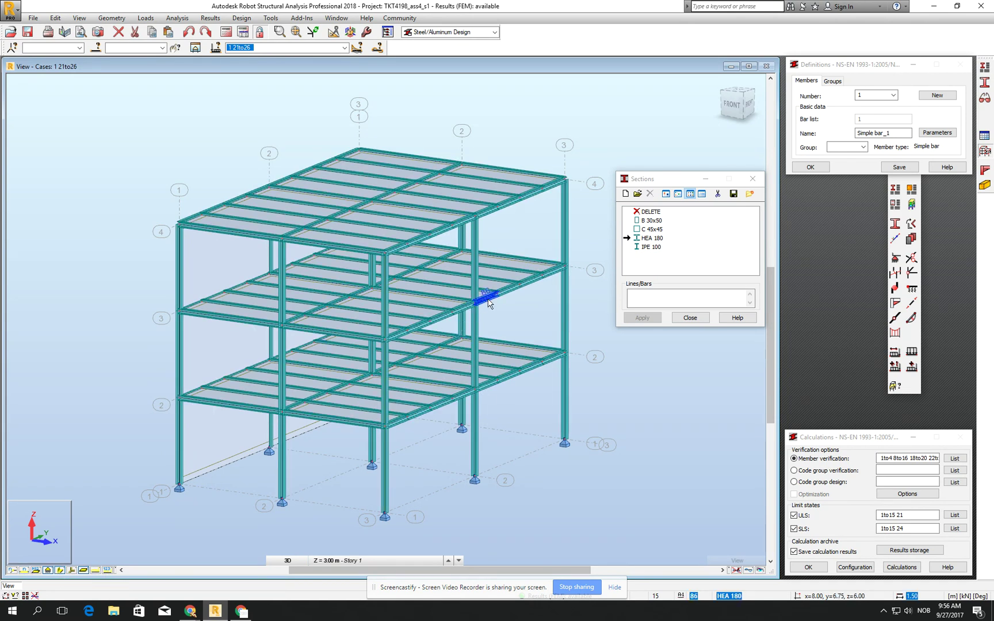
pyautogui.moveTo(482, 295); pyautogui.dragTo(372, 382, button='middle')
pyautogui.scroll(3, 372, 382)
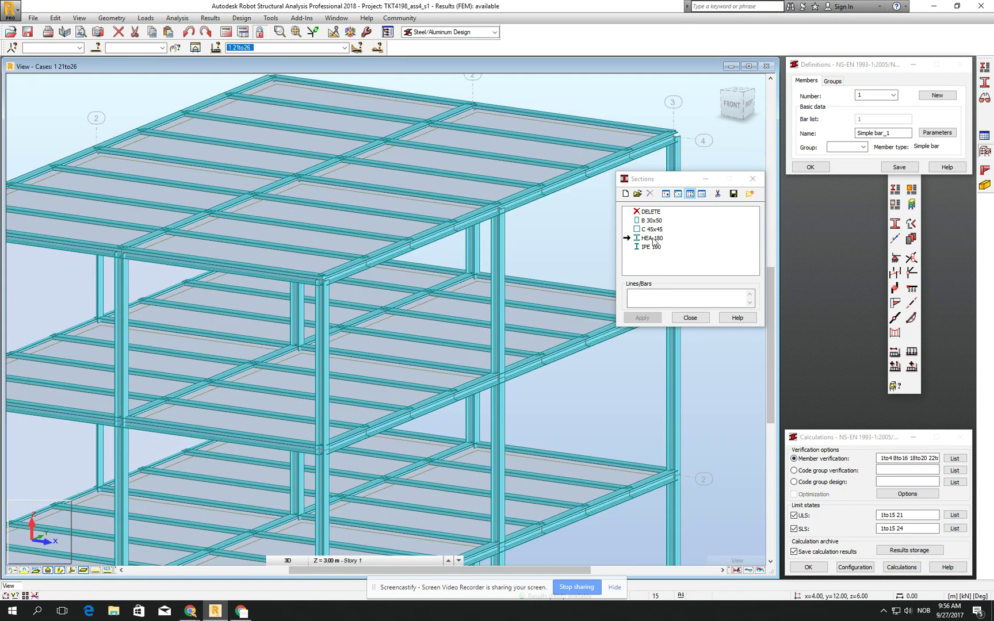
# Add HEA 200, HEA 220 and HEA 300 as new bar sections
pyautogui.click(627, 193)
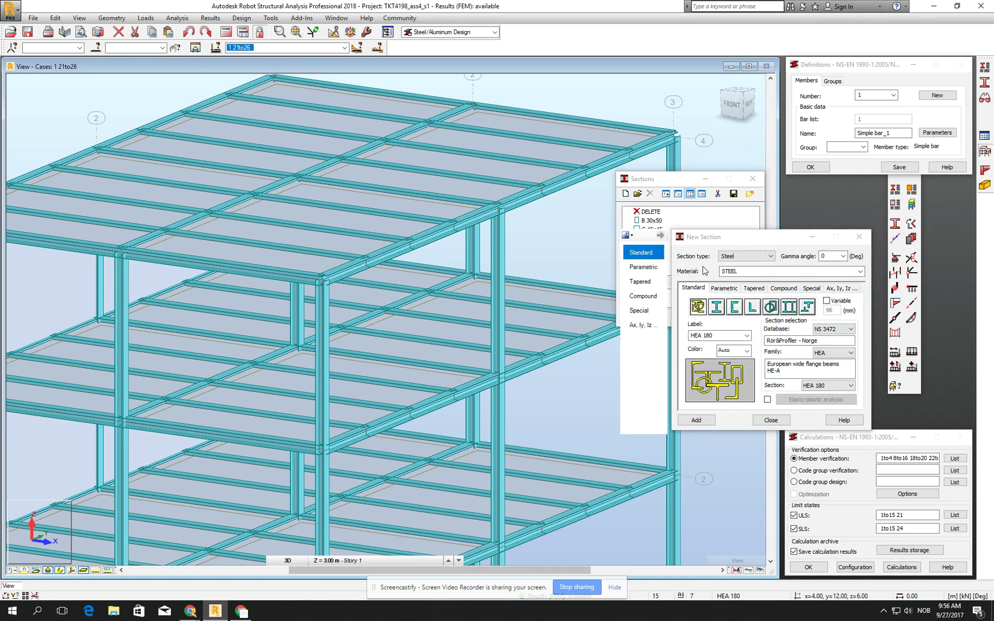
pyautogui.click(837, 388)
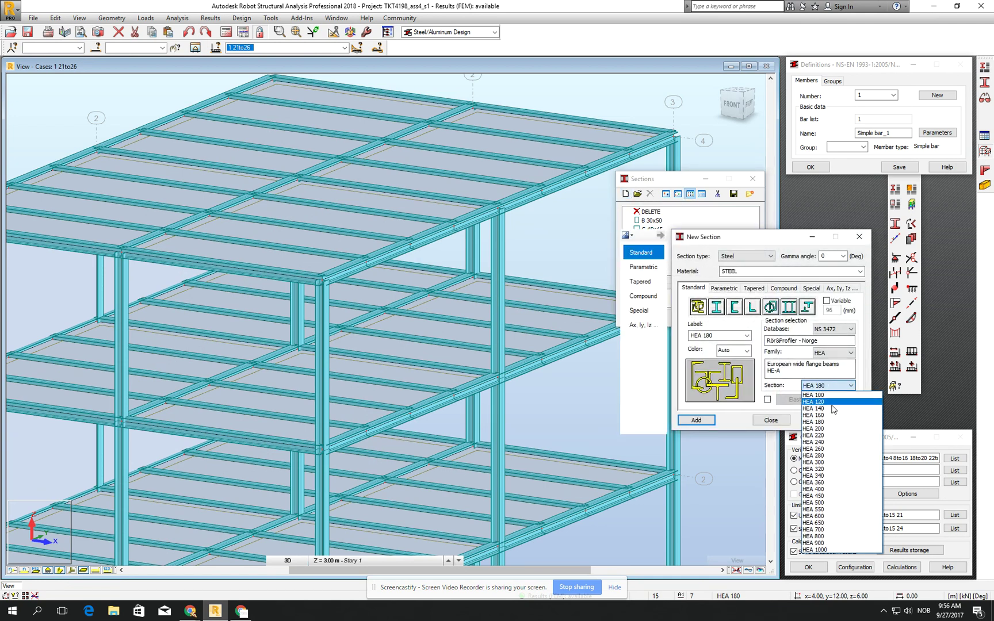
pyautogui.click(828, 437)
pyautogui.click(696, 420)
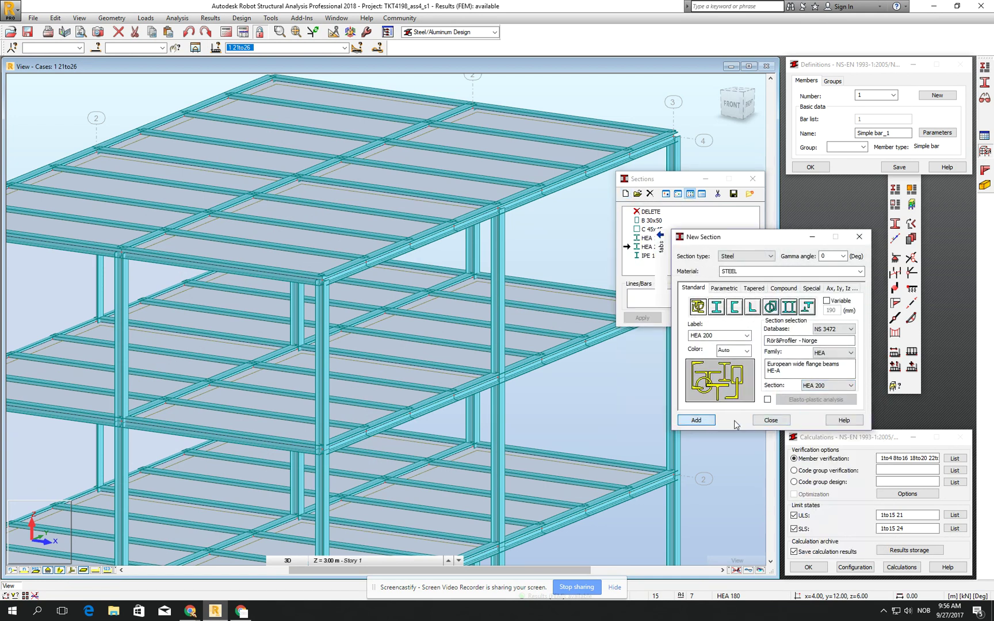
pyautogui.click(840, 386)
pyautogui.click(831, 436)
pyautogui.click(696, 420)
pyautogui.click(840, 386)
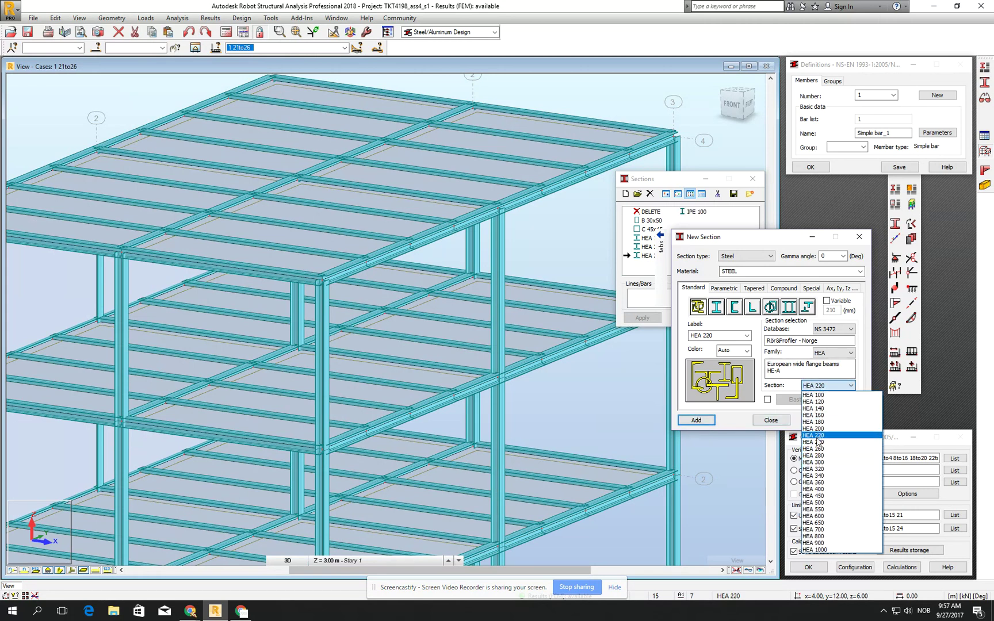
pyautogui.click(814, 462)
pyautogui.click(696, 420)
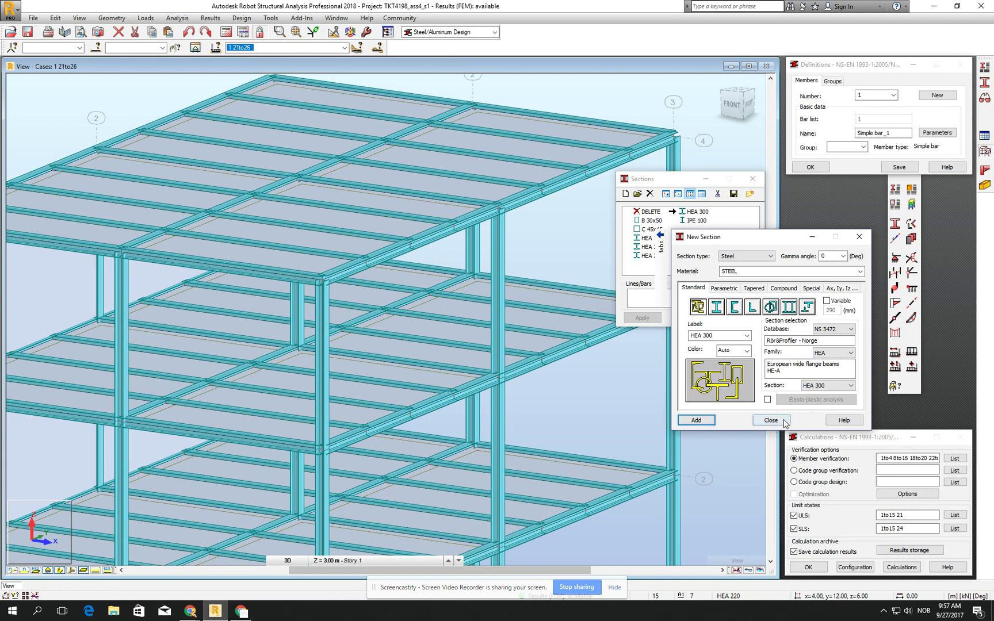
# Add HEA 120 and HEA 100, overwriting the existing HEA 100 section
pyautogui.click(840, 386)
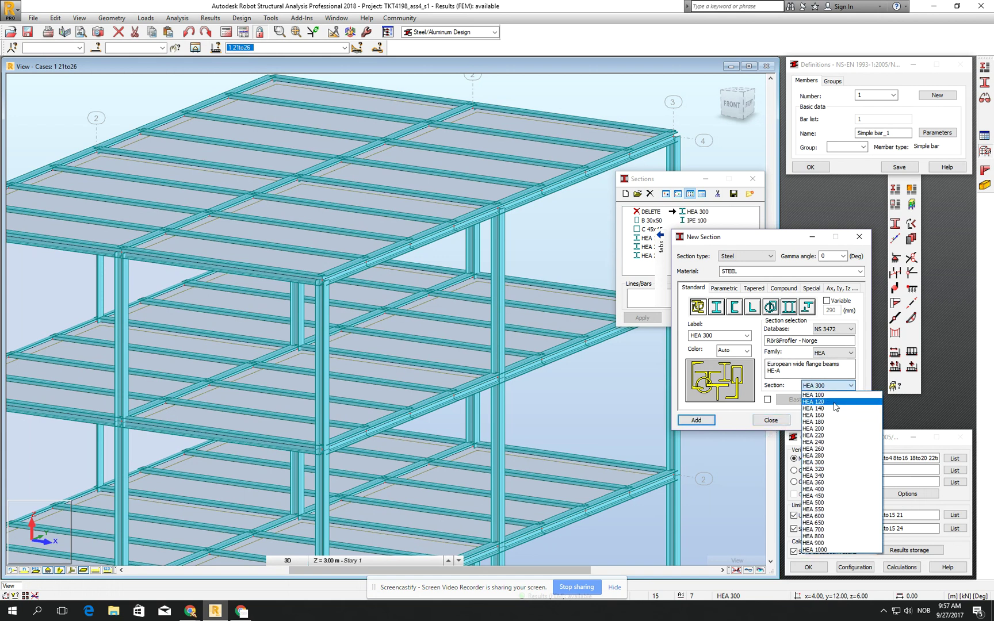
pyautogui.click(816, 402)
pyautogui.click(696, 421)
pyautogui.click(827, 391)
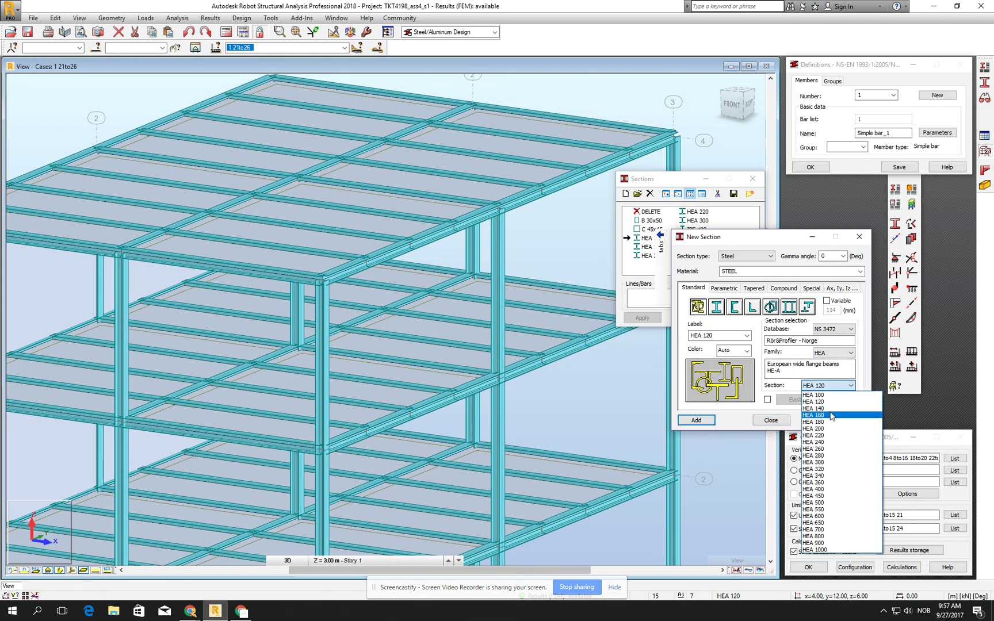
pyautogui.click(820, 395)
pyautogui.click(710, 421)
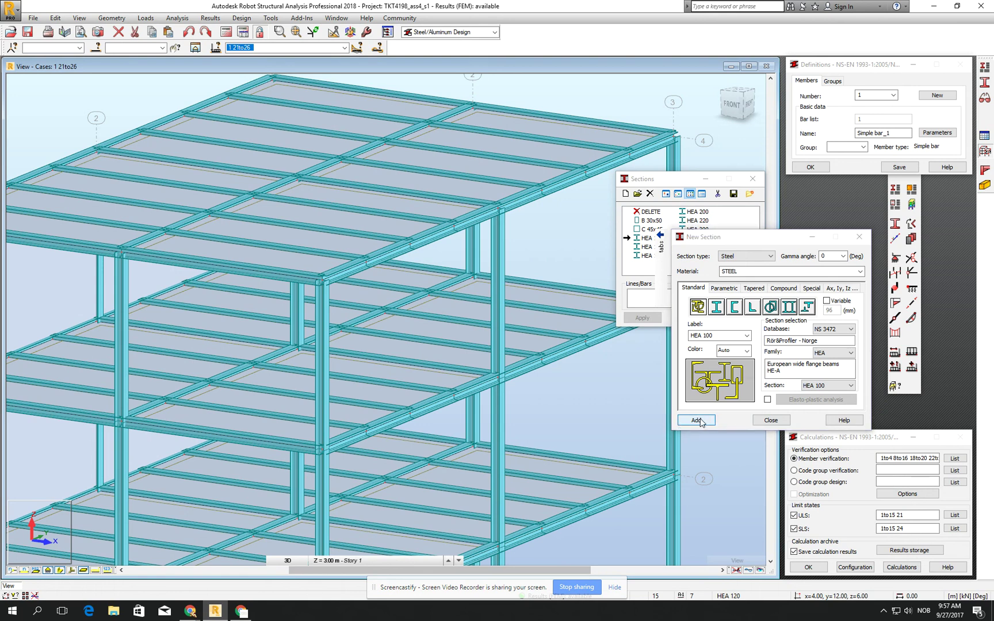
pyautogui.click(783, 369)
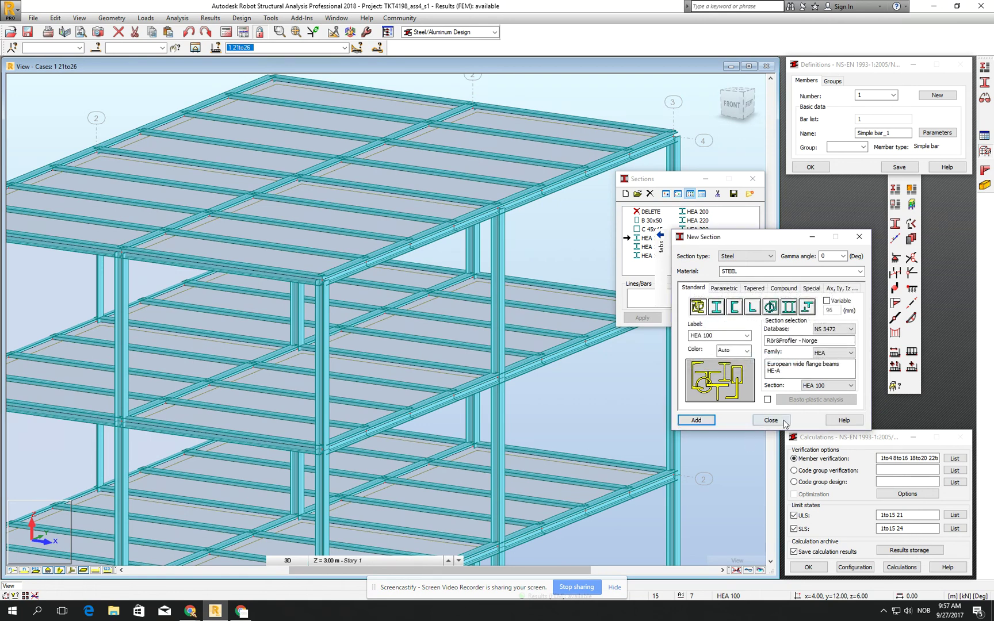
pyautogui.click(770, 420)
pyautogui.moveTo(704, 384); pyautogui.dragTo(697, 390, button='middle')
# Zoom out the model view and return focus to the Sections list, which now includes HEA 100–300 and IPE 100
pyautogui.scroll(-3, 443, 340)
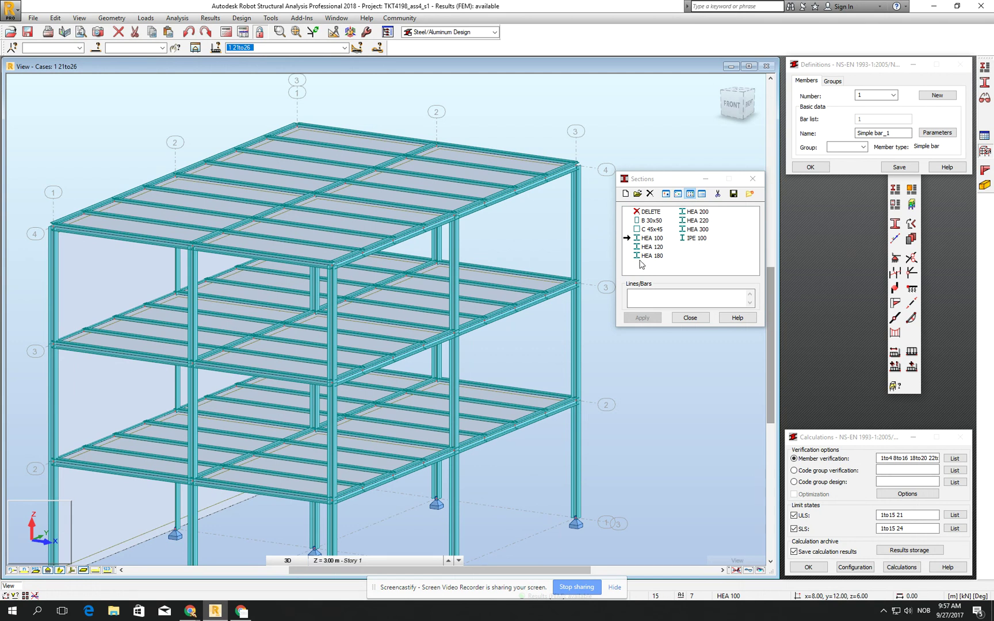
pyautogui.click(702, 322)
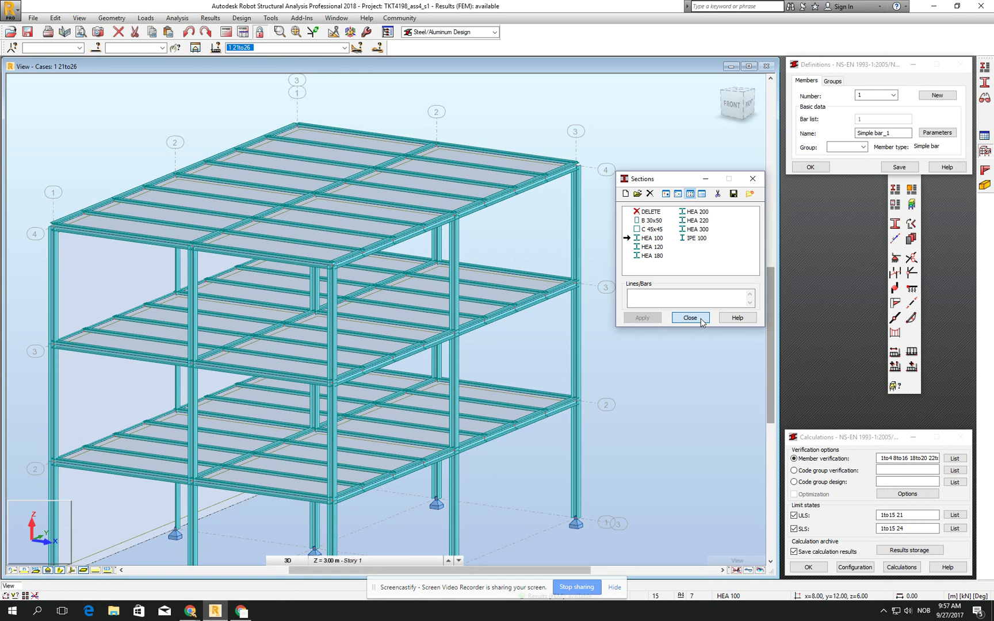